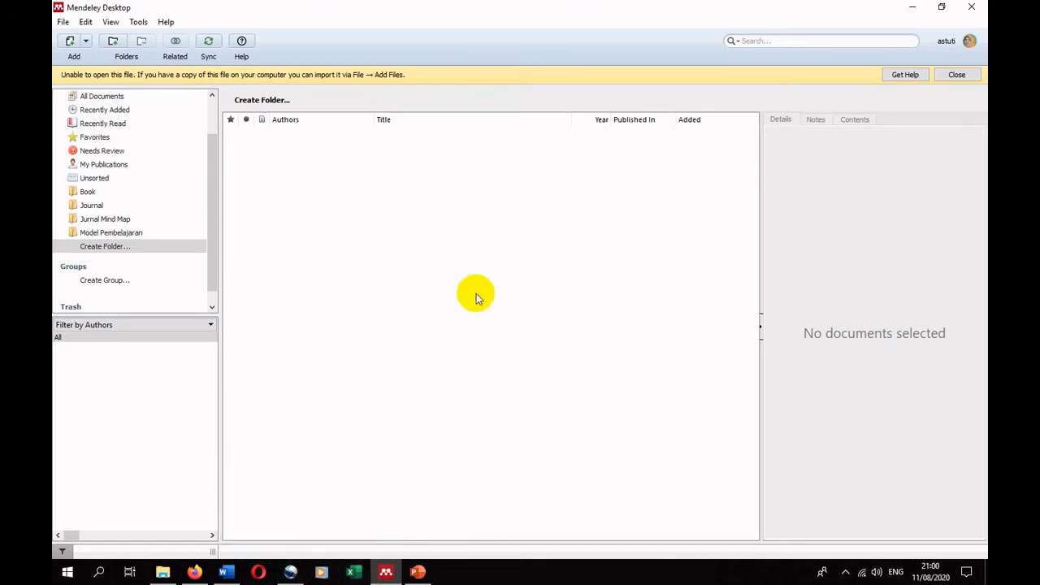
Step: Reveal the desktop, select the Mendeley Desktop shortcut and bring the already open Mendeley window back
mouse_move(387, 576)
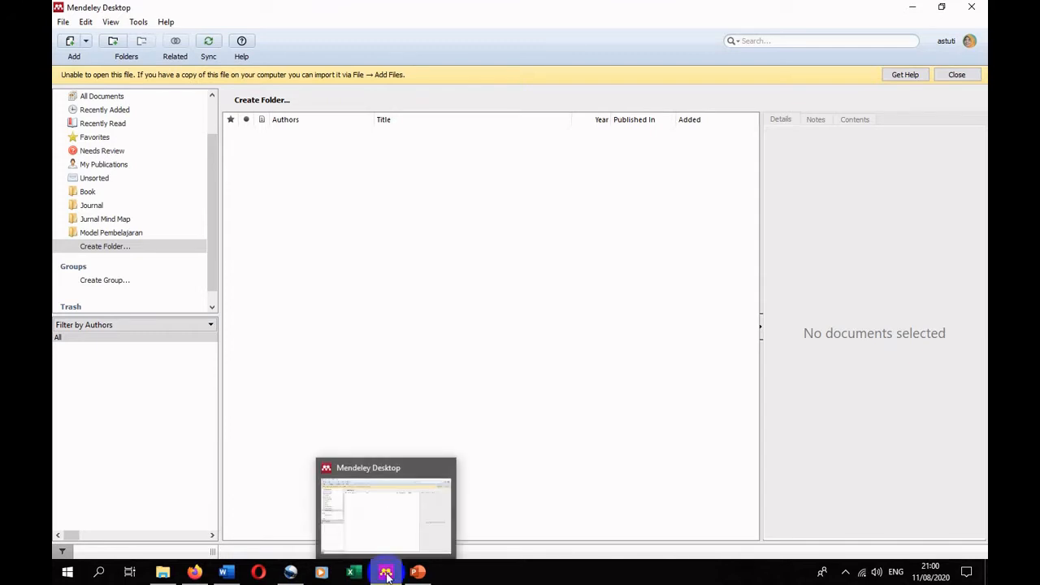
click(987, 577)
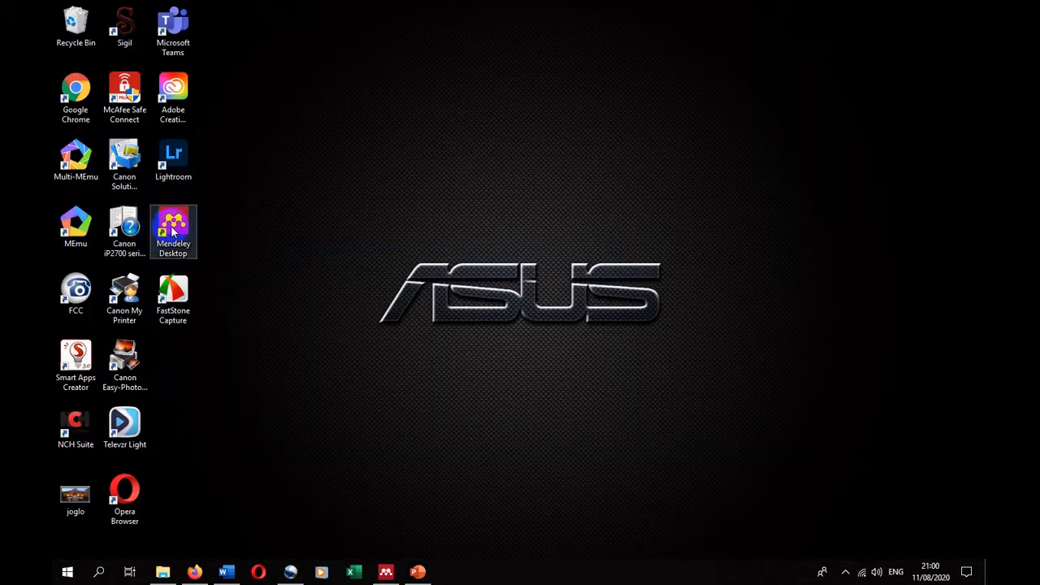
click(172, 234)
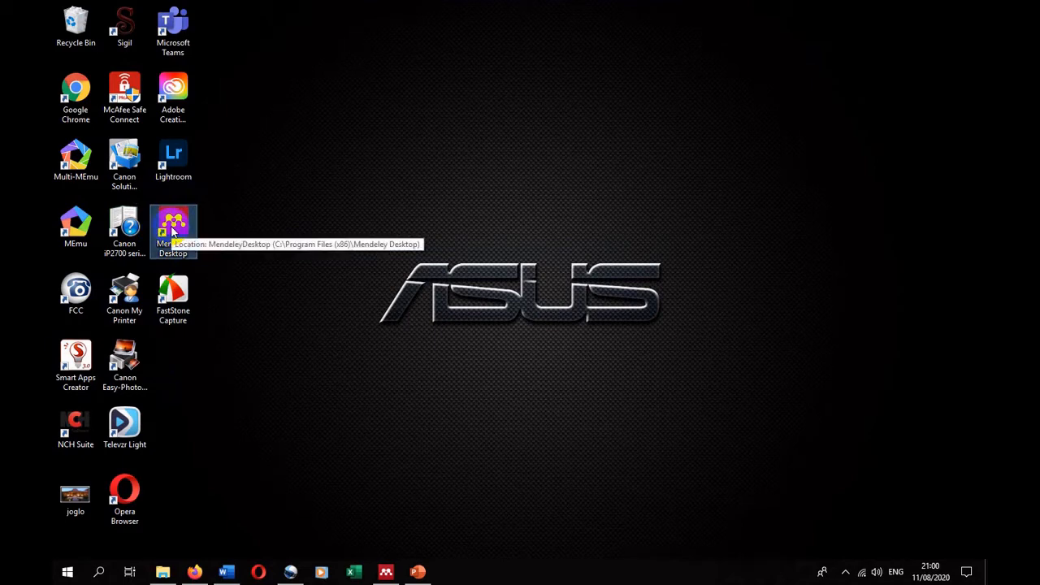
mouse_move(385, 575)
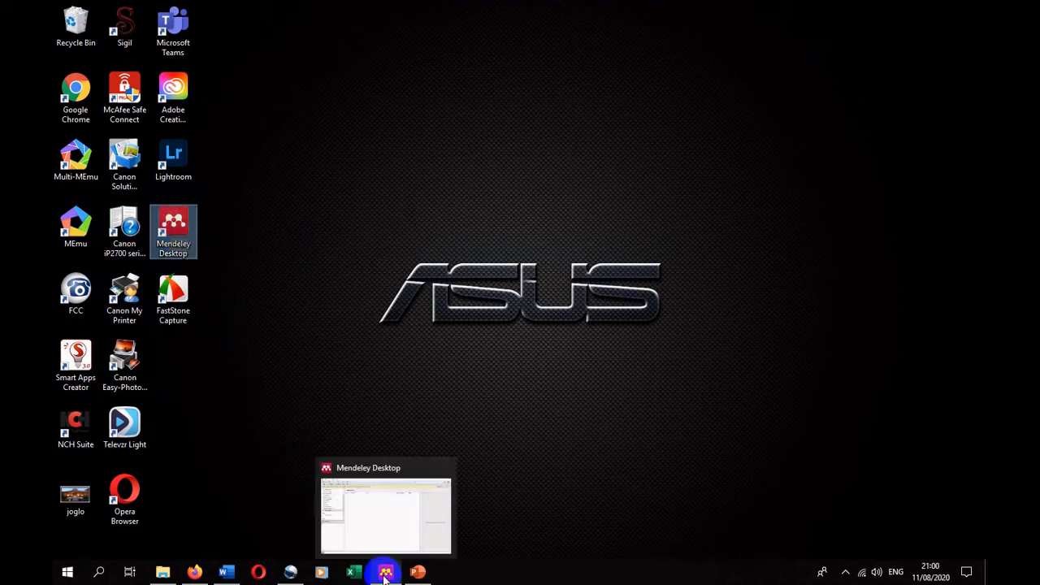
click(386, 529)
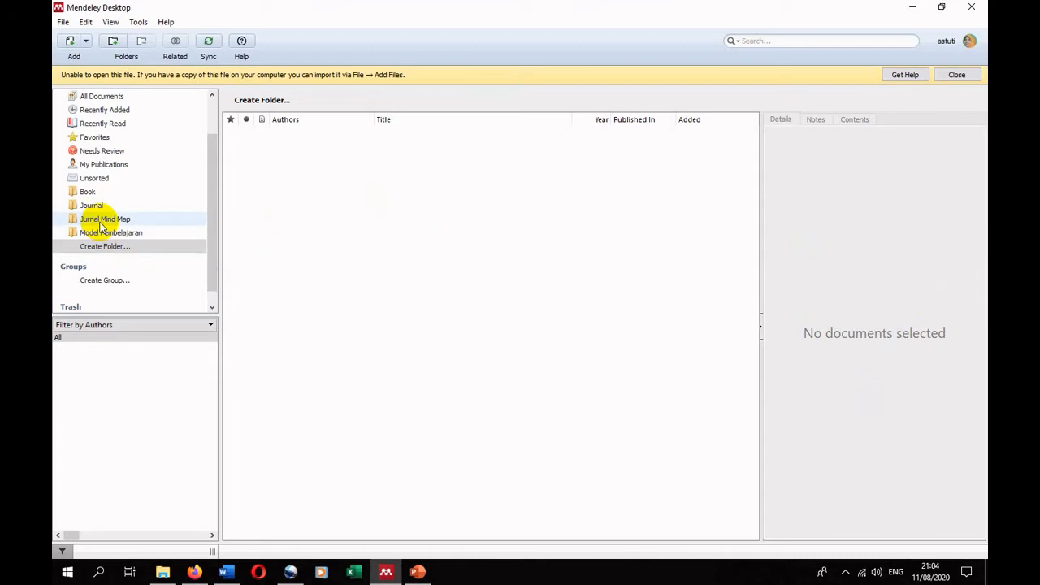
Step: List all documents in the library and view the details of several entries, ending with "An exploratory analysis of mind maps"
click(85, 97)
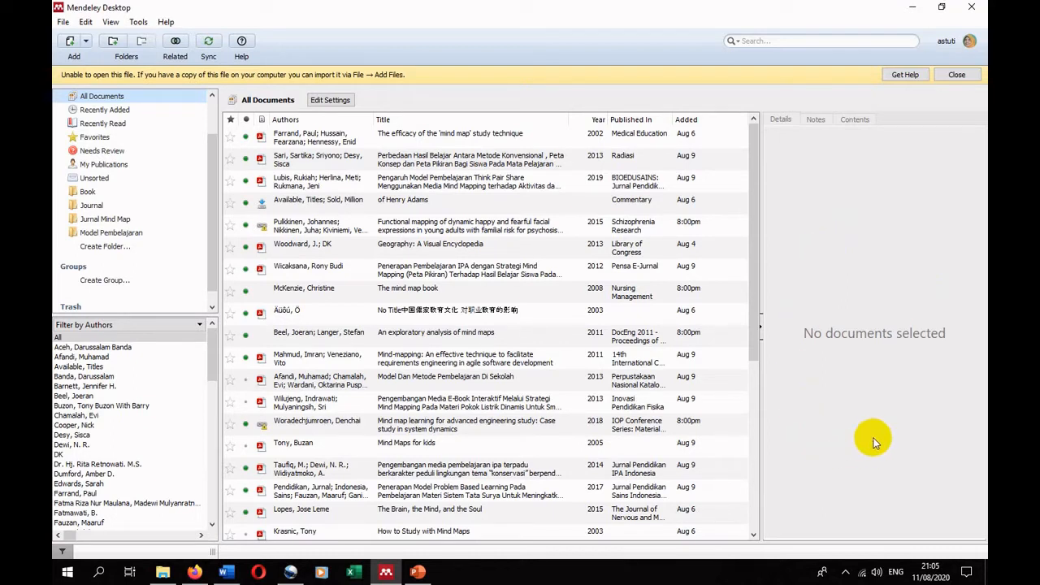
click(422, 164)
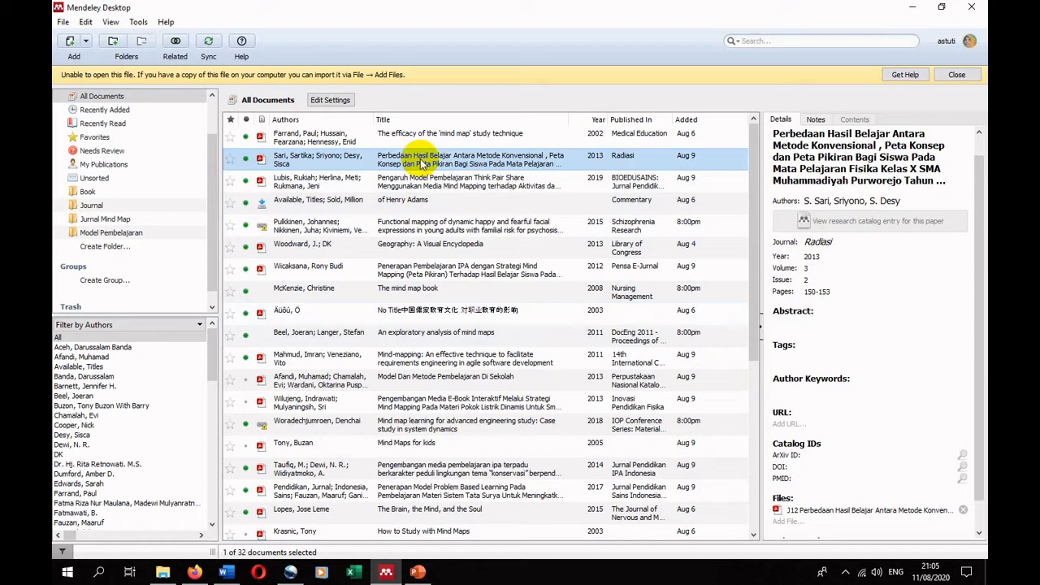
click(422, 187)
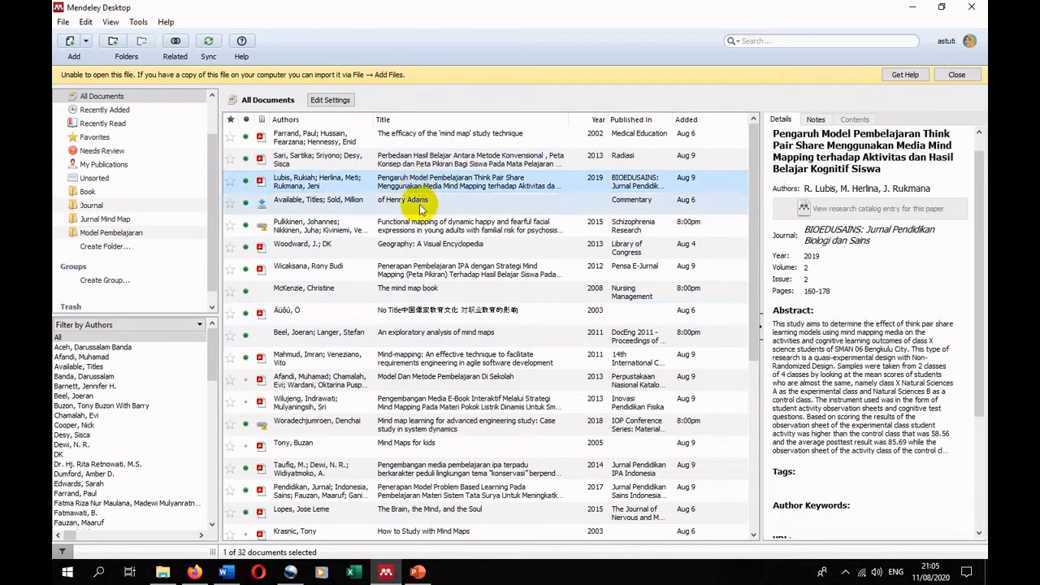
click(429, 226)
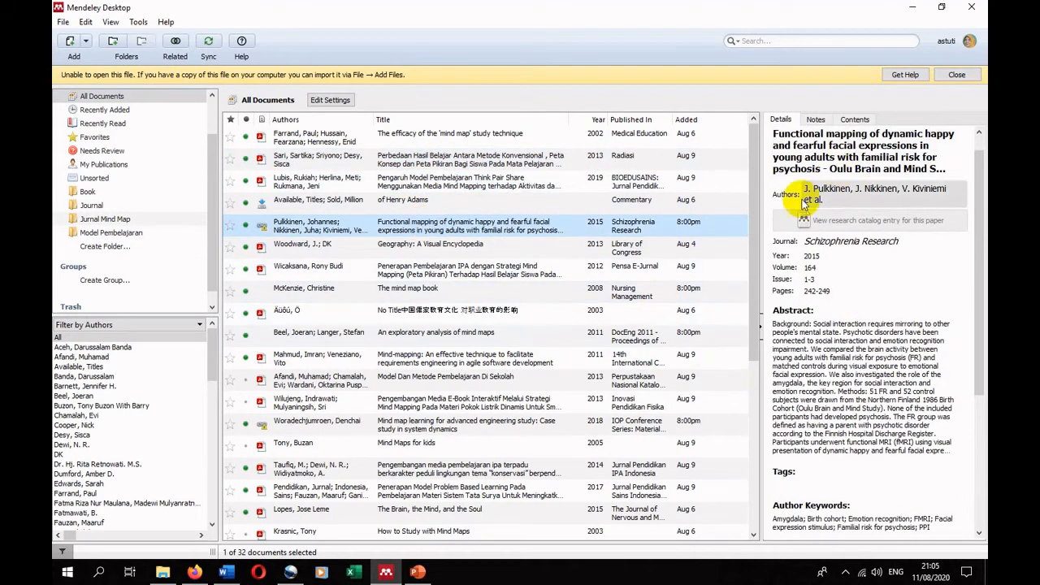
click(424, 338)
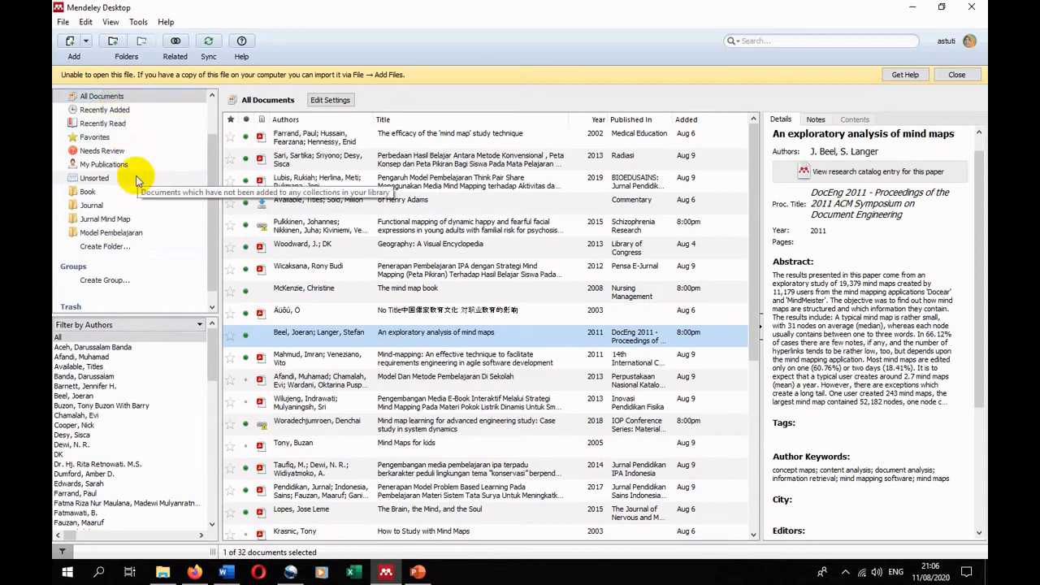
Step: View the contents of the Book folder and return to the list of all documents
scroll(138, 180, up, 1)
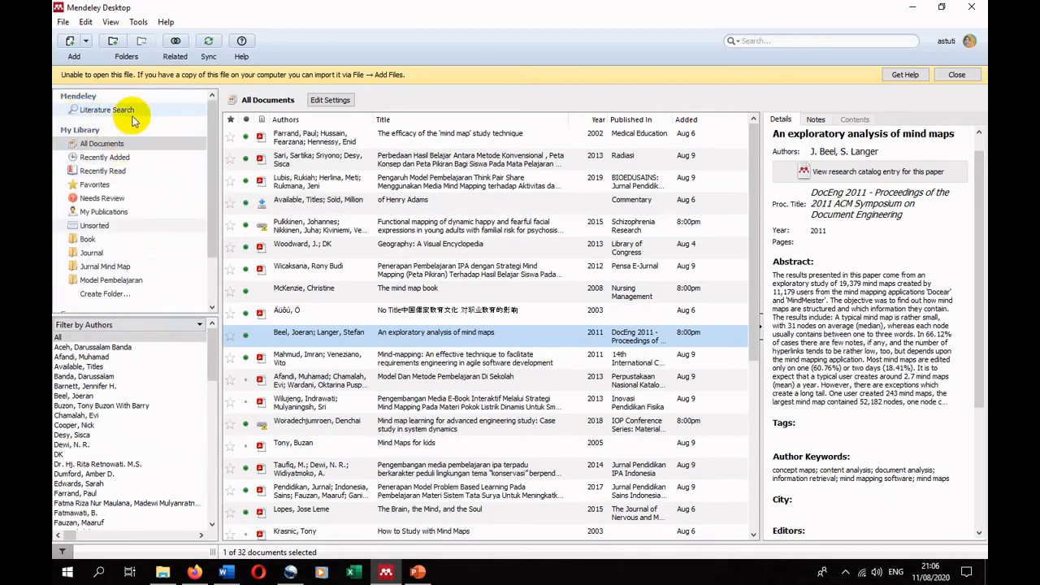
click(99, 145)
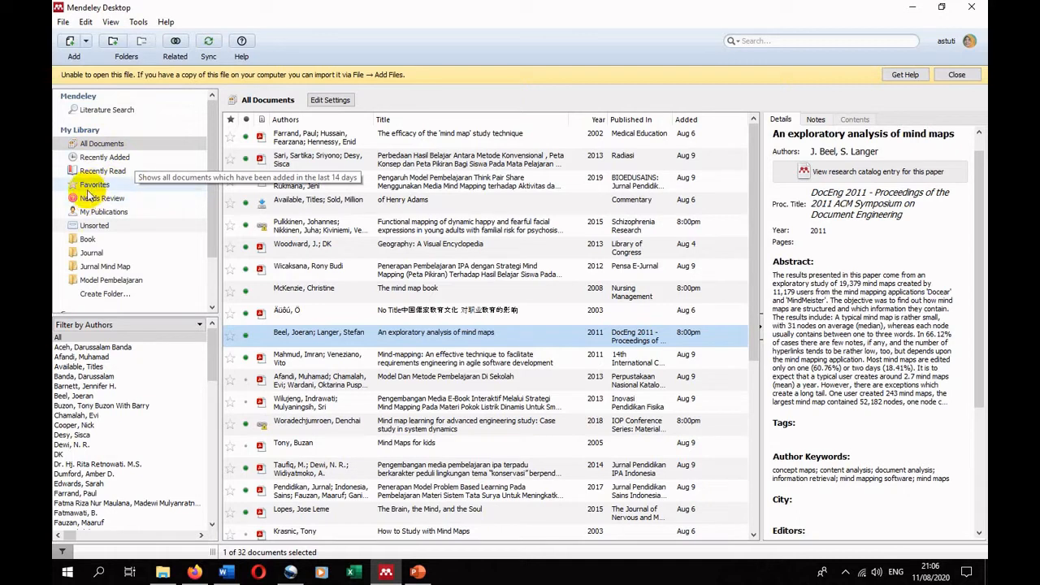
click(91, 242)
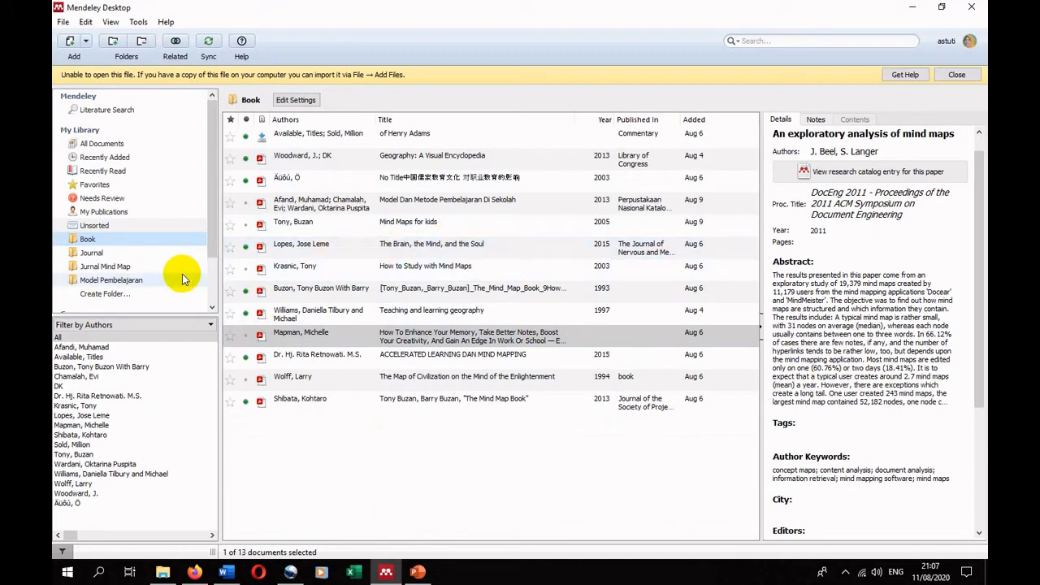
click(114, 150)
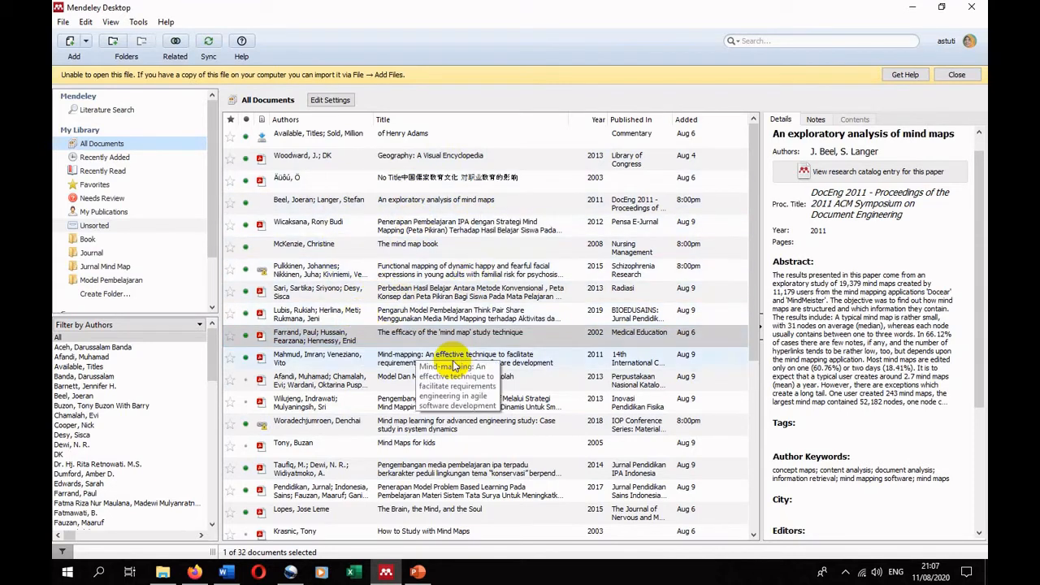
Step: Select the document "Mind mapping as a teaching resource" in the full list and show the actions available for it
scroll(391, 360, down, 3)
scroll(391, 361, down, 1)
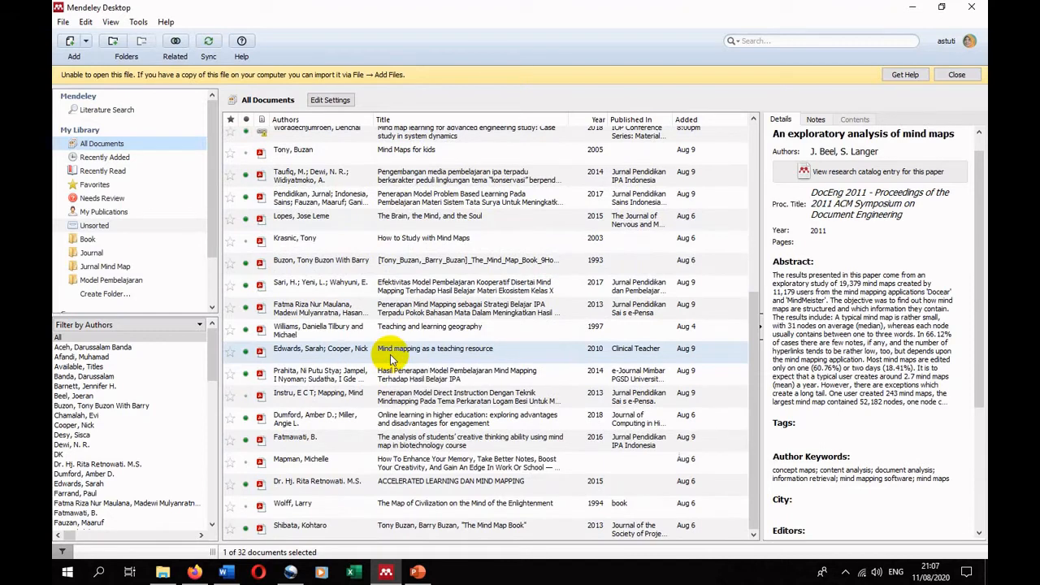
click(391, 358)
right_click(391, 359)
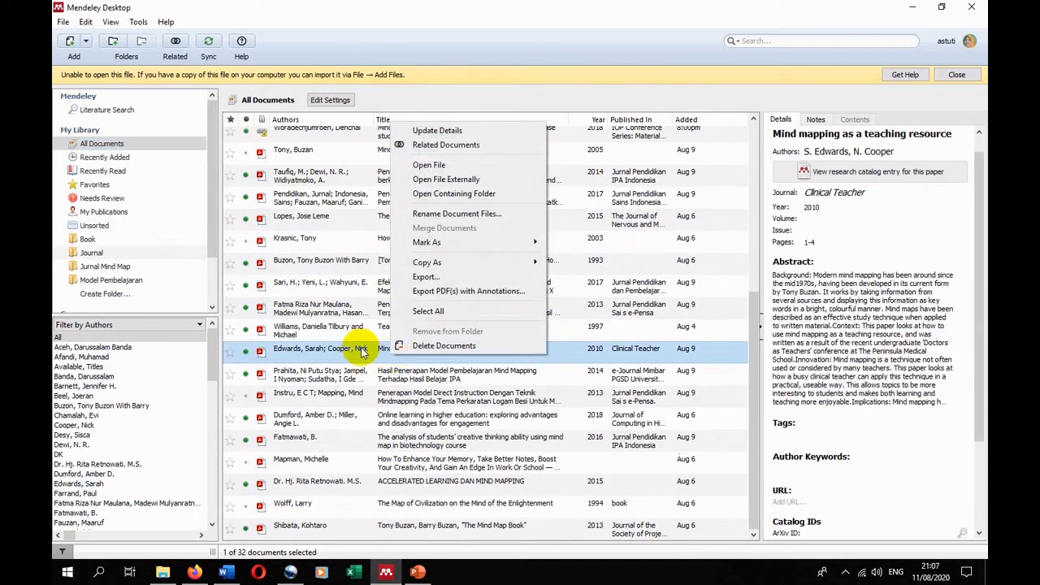
Step: View the contents of the Book, Journal, Jurnal Mind Map and Model Pembelajaran folders one after another
click(87, 240)
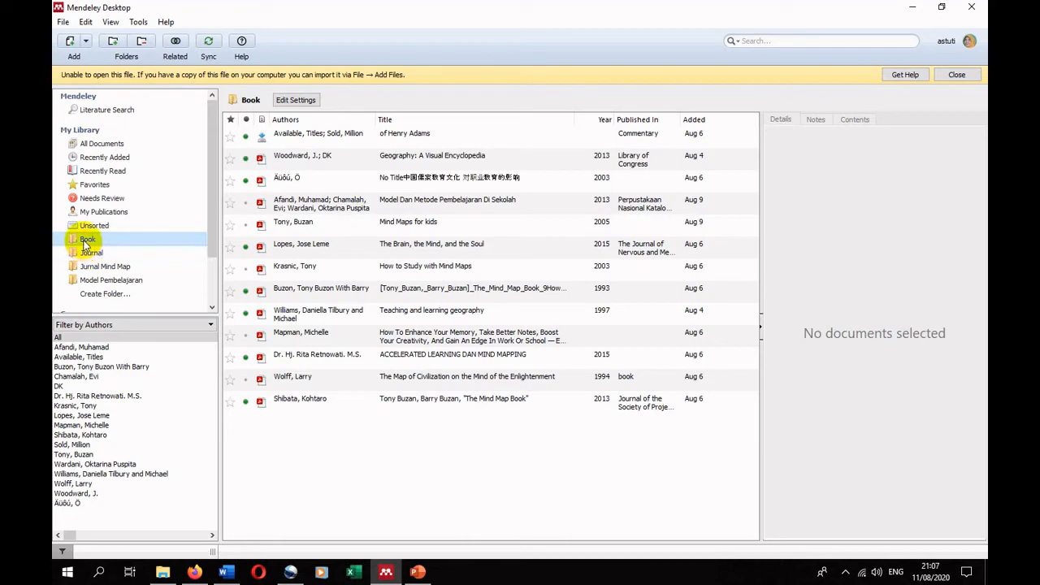
click(89, 252)
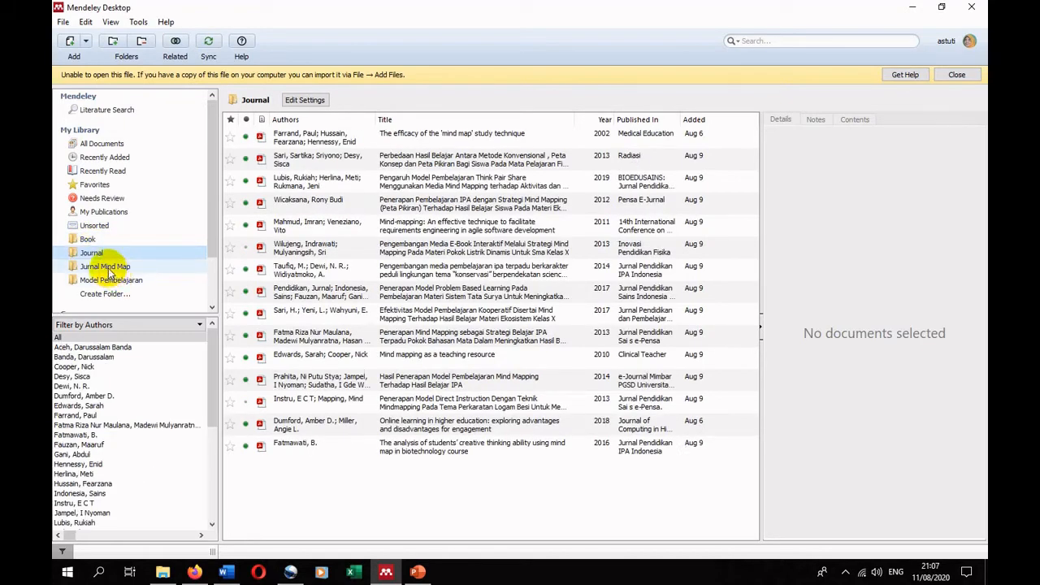
click(110, 272)
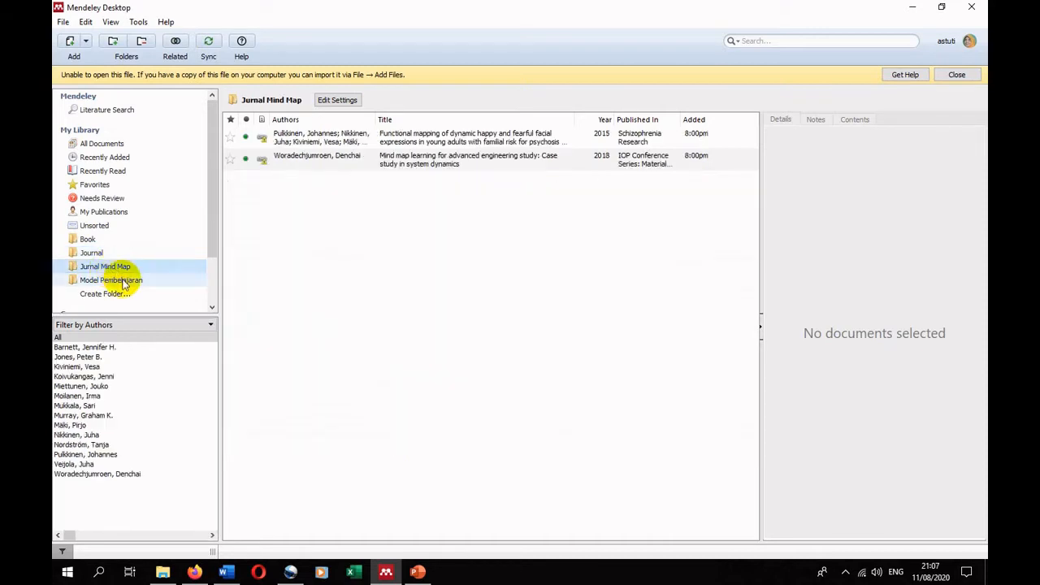
click(121, 283)
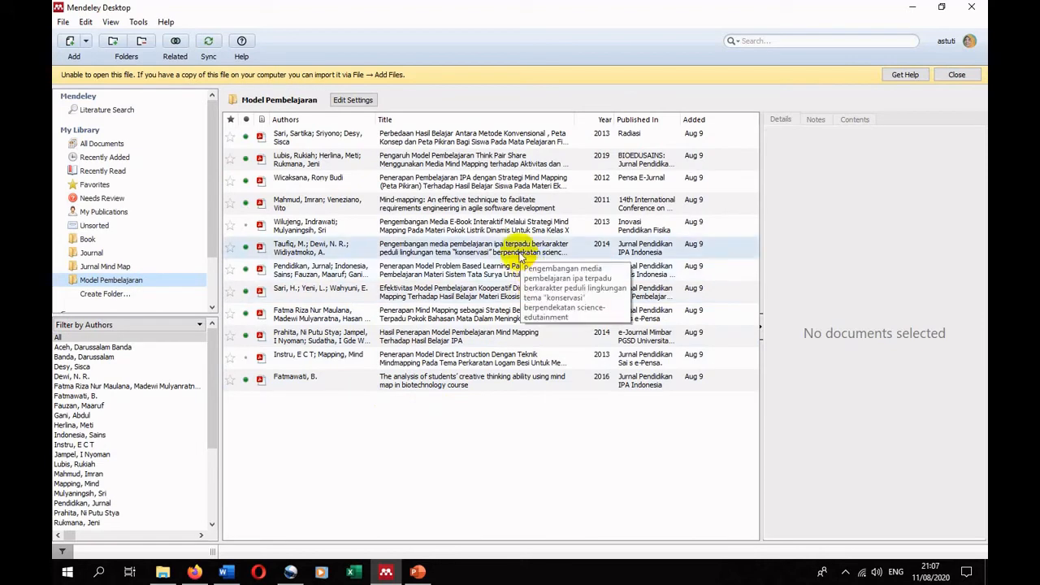
Step: Return to all documents and examine the full bibliographic details of the 2019 Think Pair Share mind mapping article
click(112, 145)
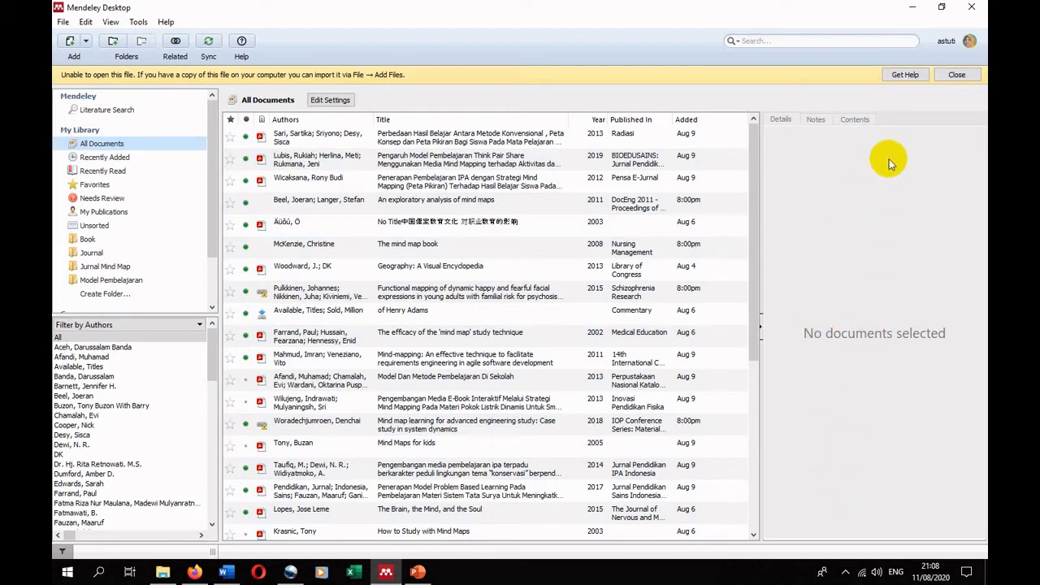
click(417, 165)
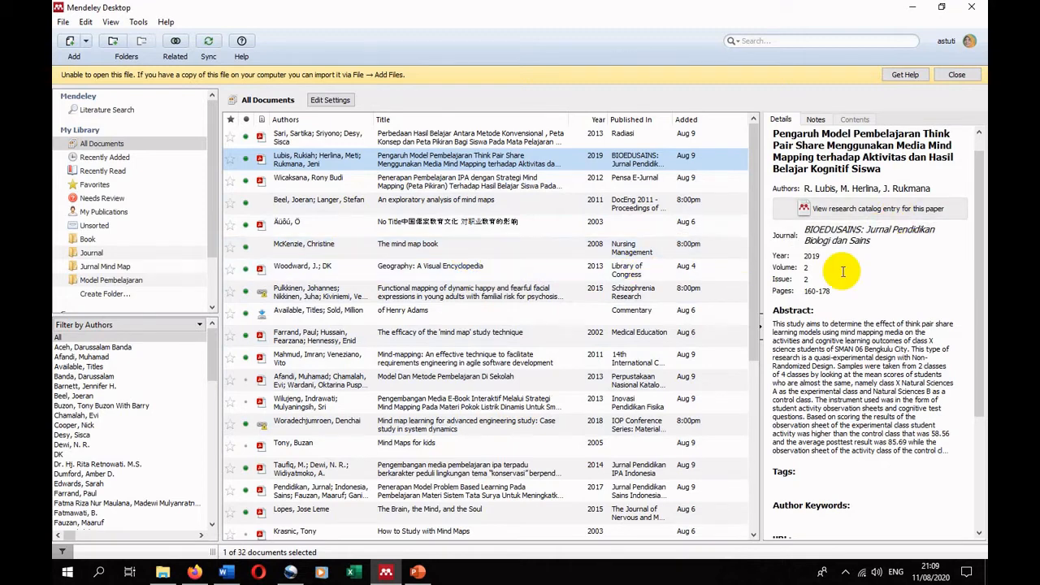
scroll(843, 272, up, 1)
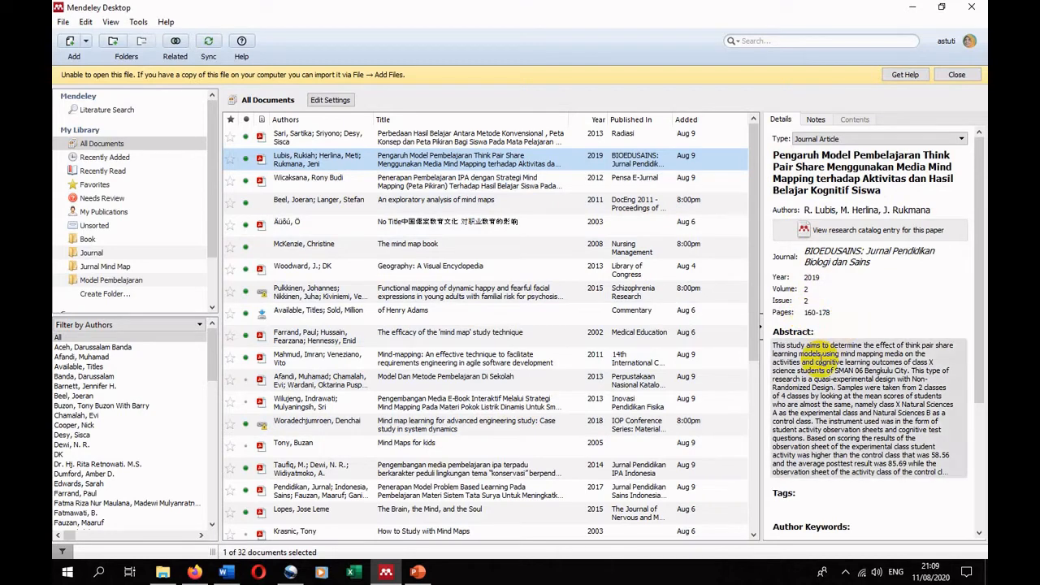
scroll(819, 353, down, 5)
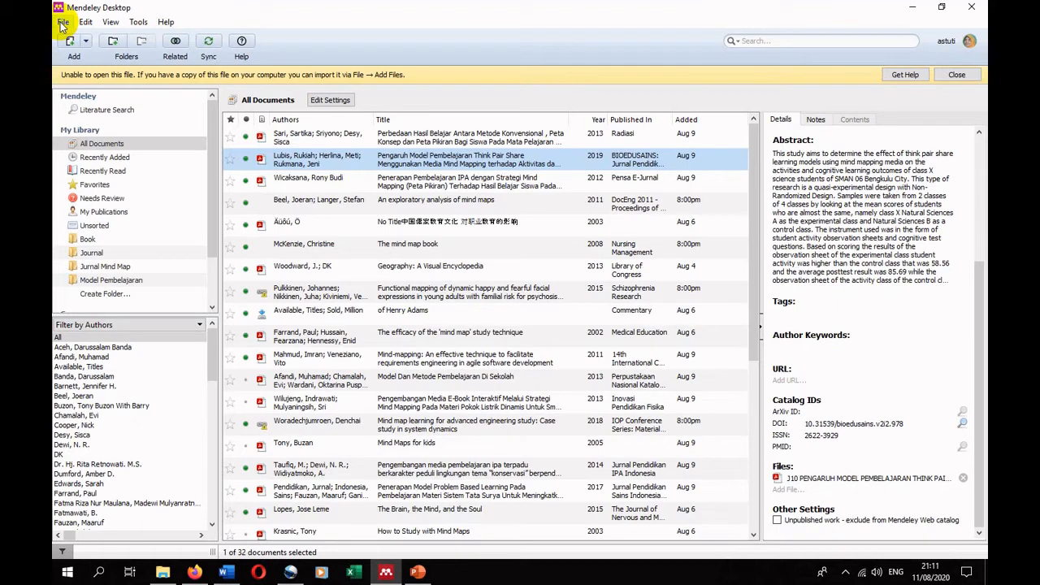
Step: Check Mendeley's tool options for the MS Word plugin, switch to Document2 in Word and show its reference commands
click(139, 24)
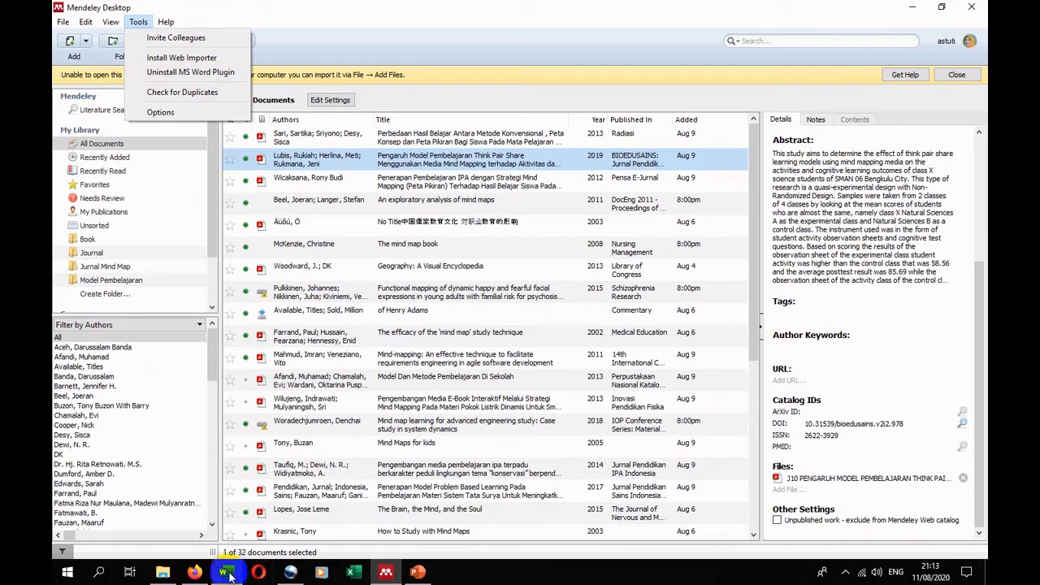
mouse_move(226, 575)
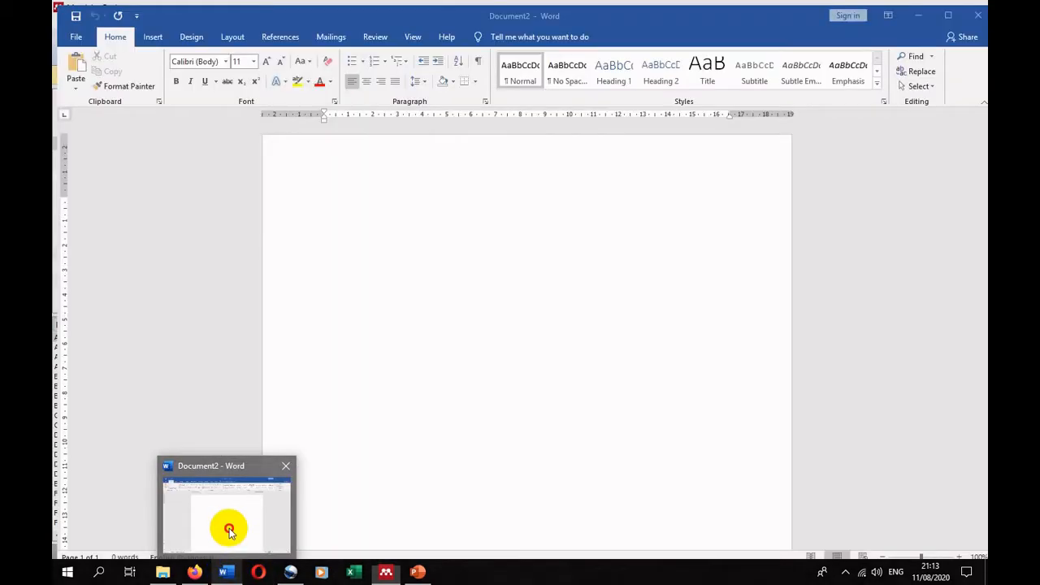
click(227, 529)
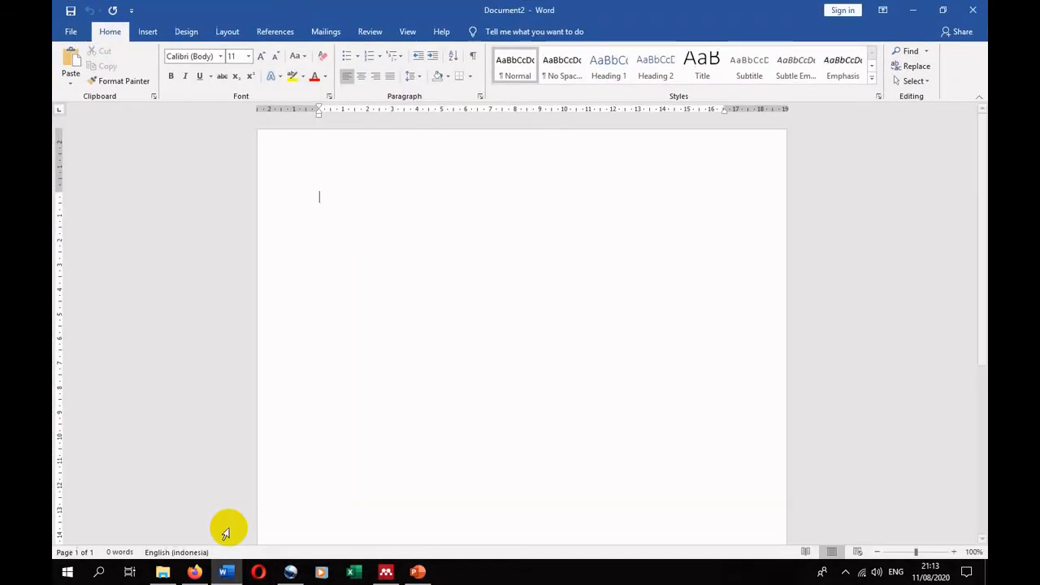
click(275, 33)
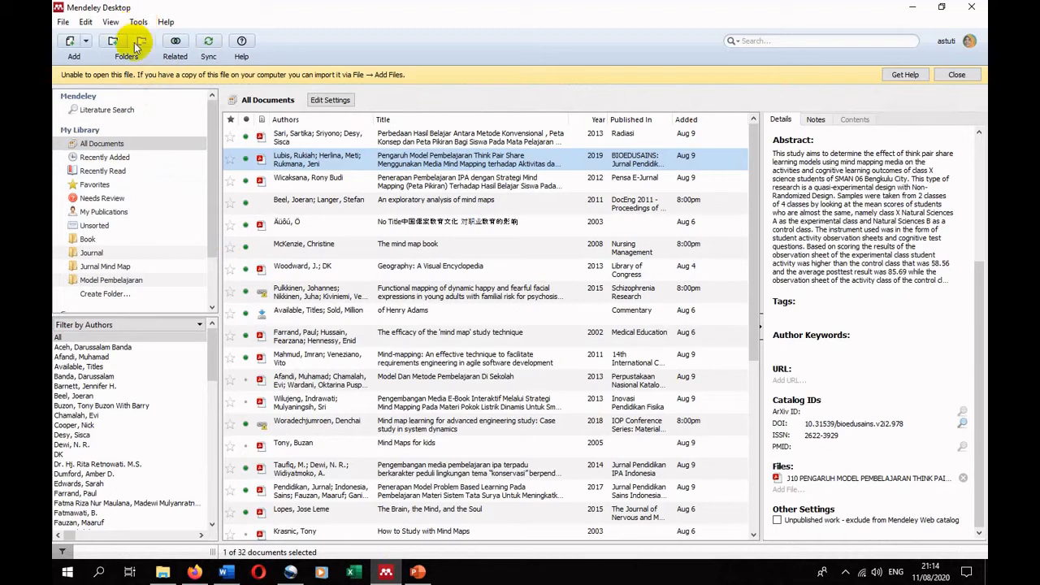
Step: Search Mendeley's online literature catalog for "Mind Map"
click(122, 111)
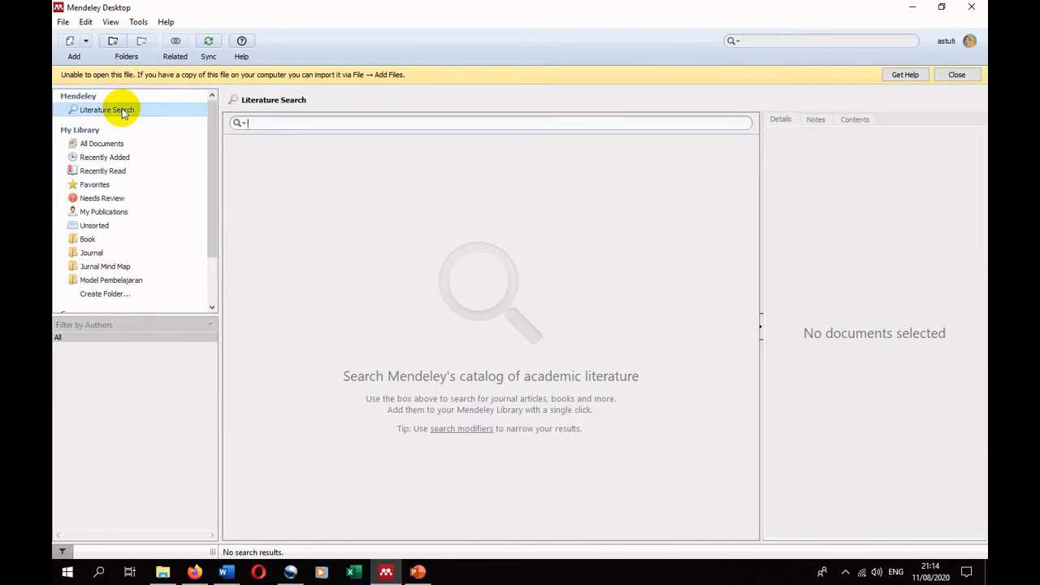
click(260, 124)
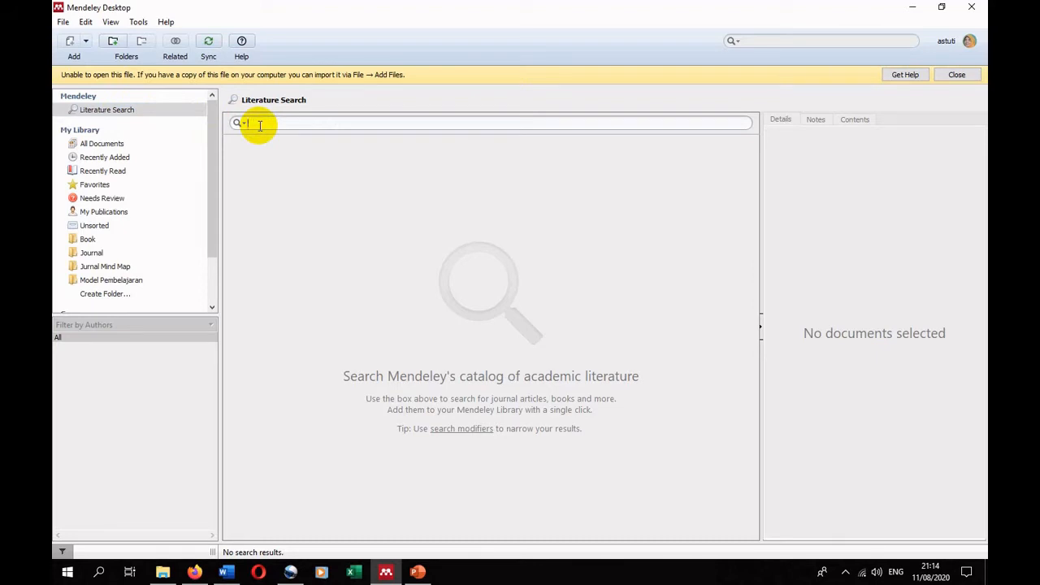
text(Mind Map)
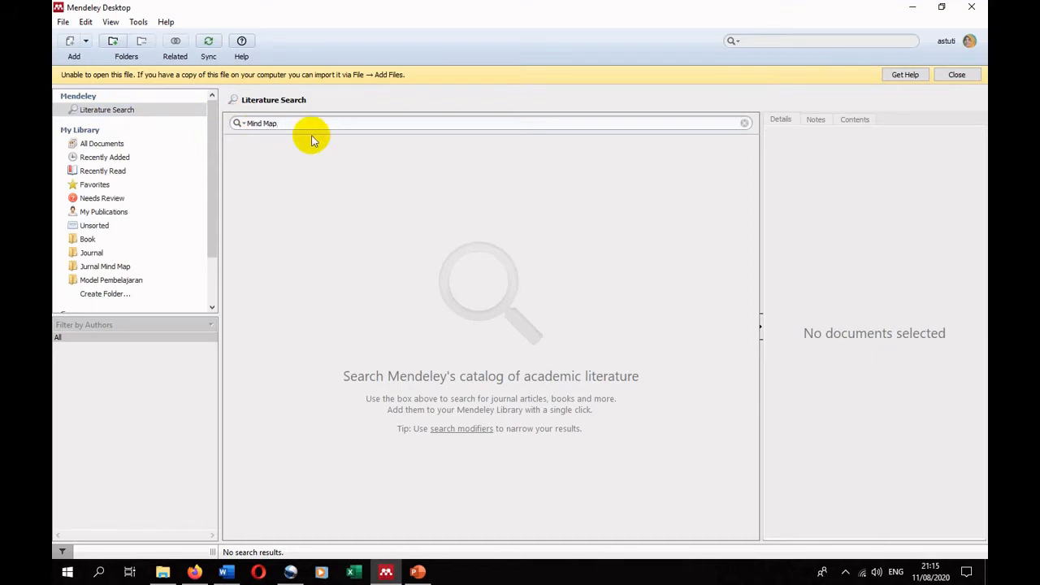
key(Return)
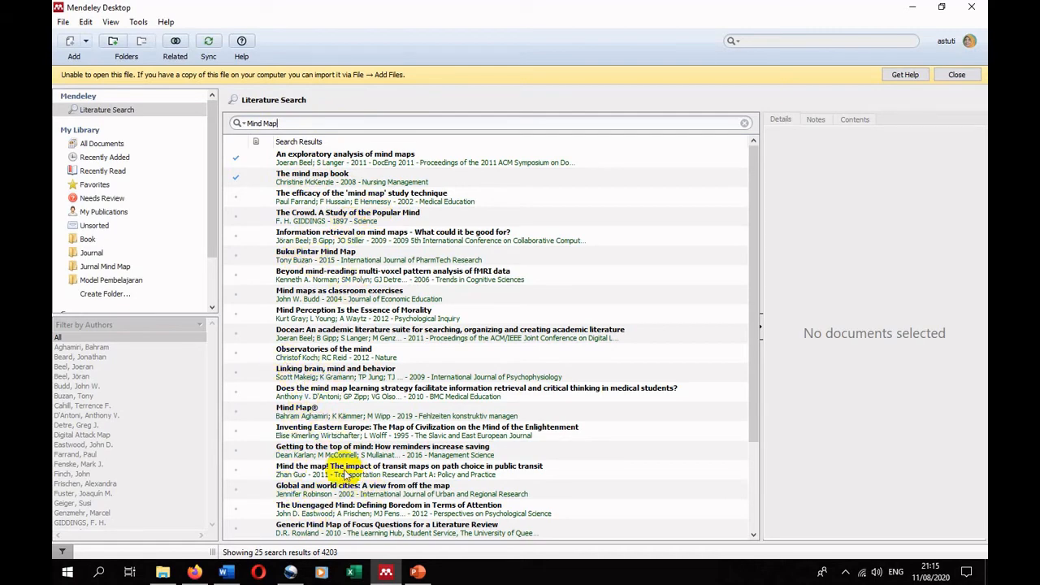
Step: Look through the catalog results and display the details of "The efficacy of the 'mind map' study technique"
scroll(333, 443, down, 2)
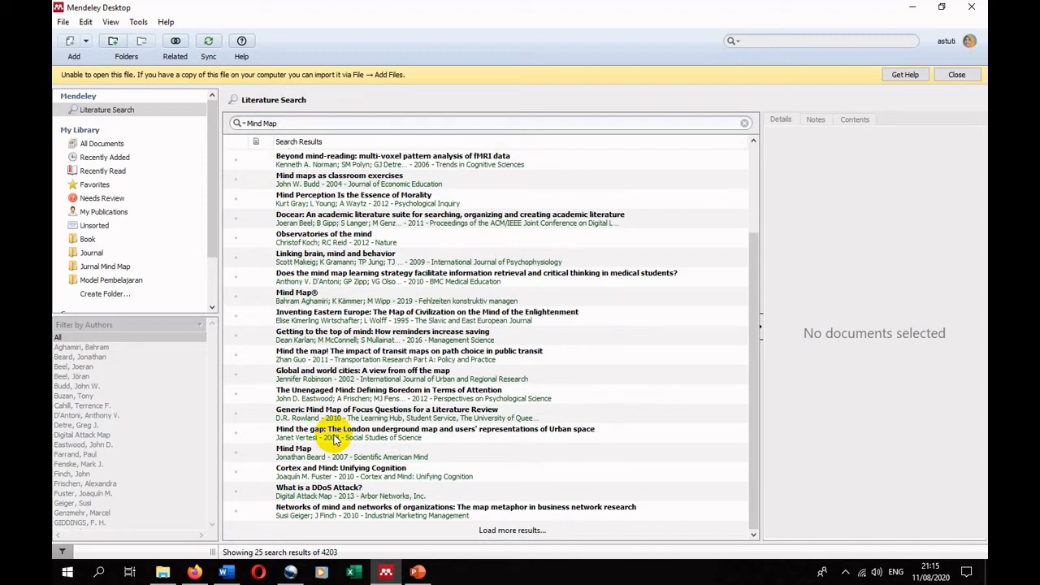
scroll(305, 195, up, 2)
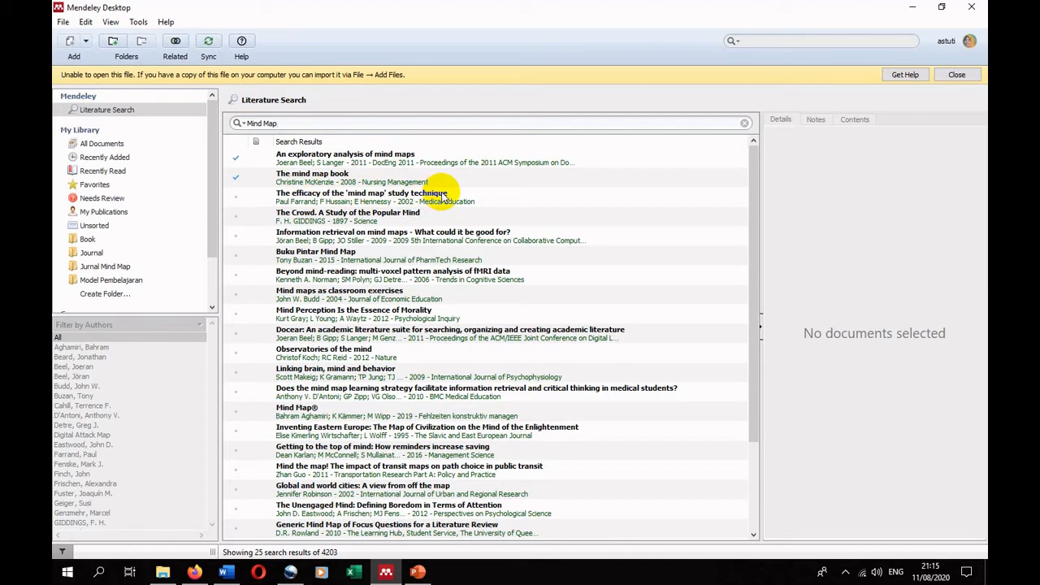
click(301, 201)
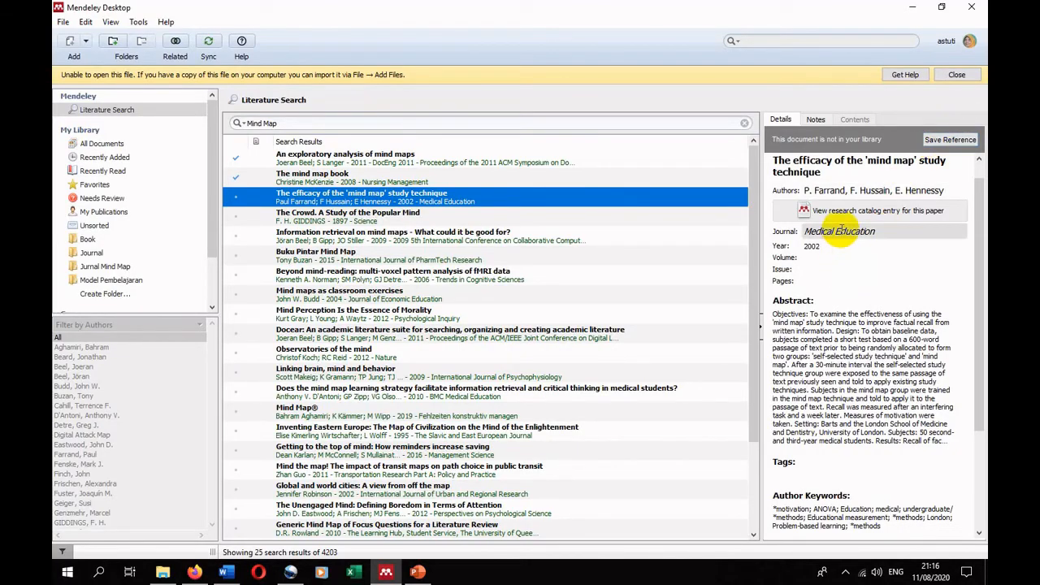
Step: Review the full details of "The efficacy of the 'mind map' study technique" and save its reference to the library
scroll(841, 231, down, 3)
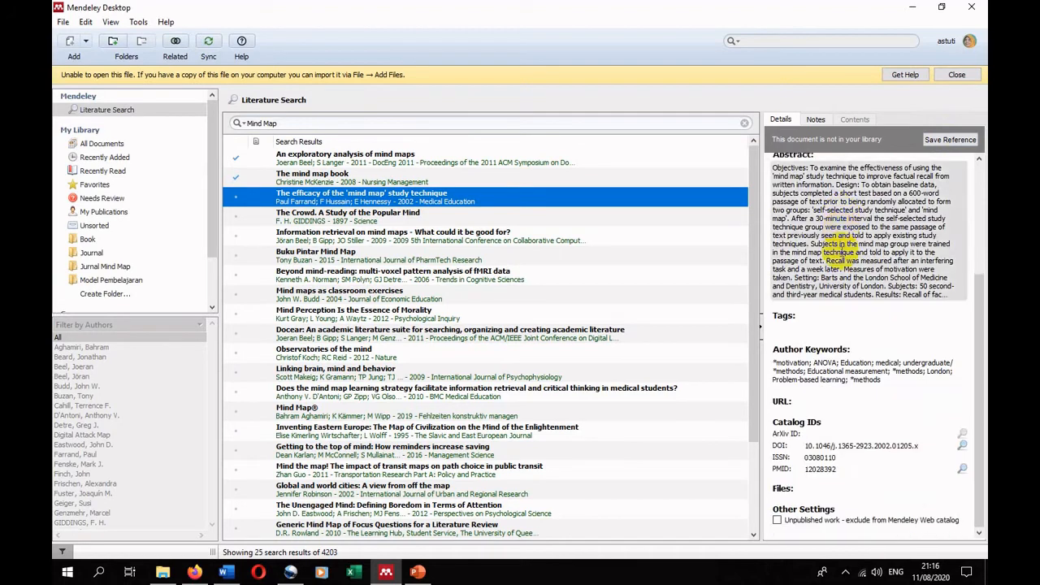
scroll(826, 455, up, 3)
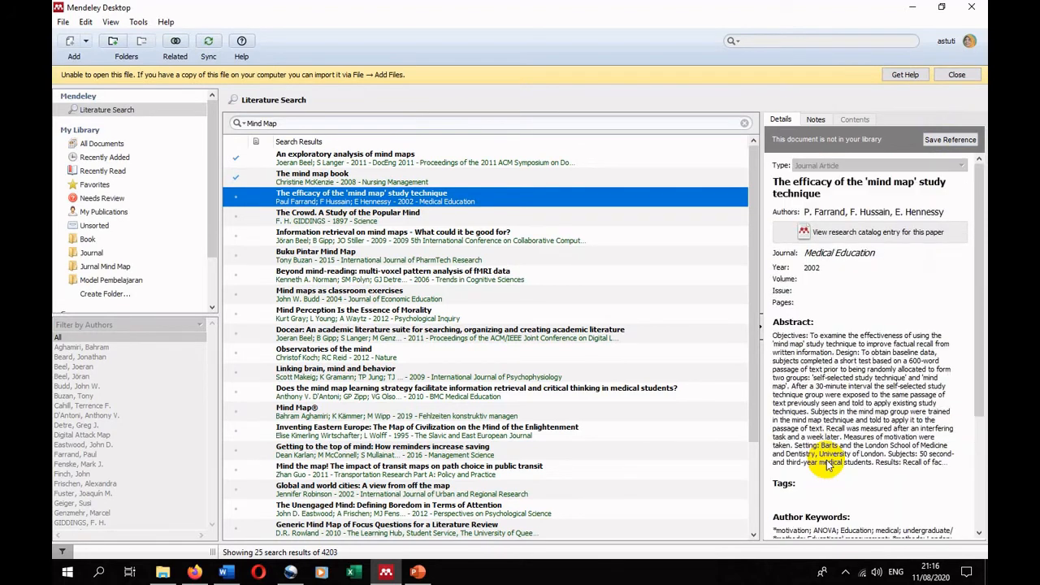
click(935, 142)
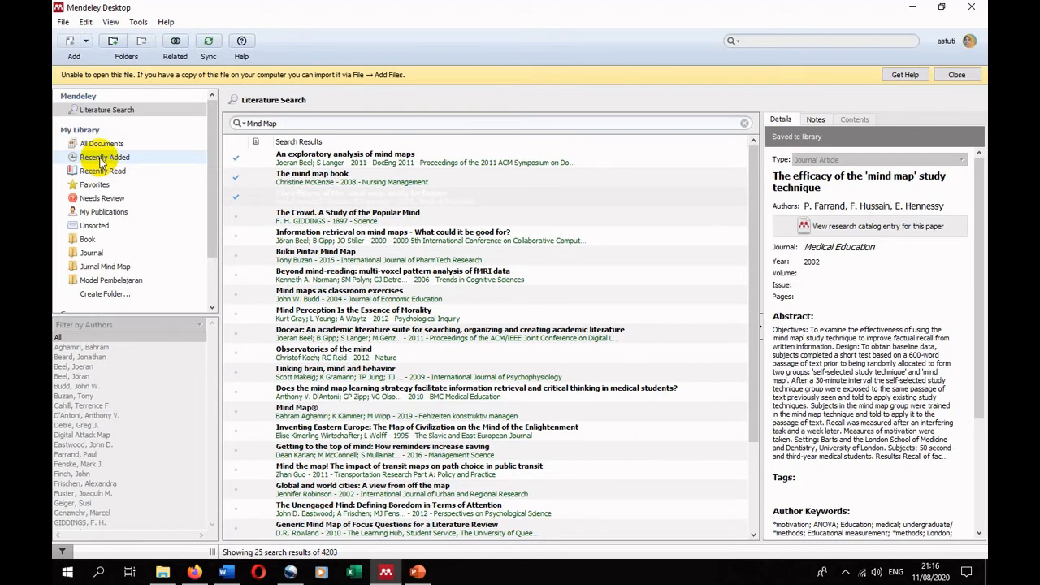
Step: Look through the recently added documents, compare them with all documents, and display the recently read ones
click(104, 158)
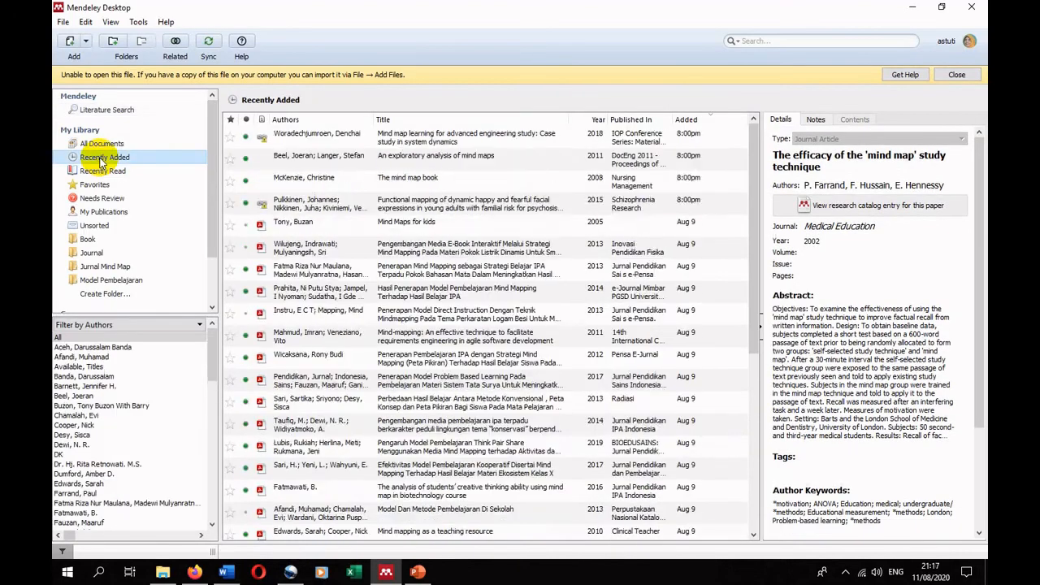
scroll(436, 432, down, 5)
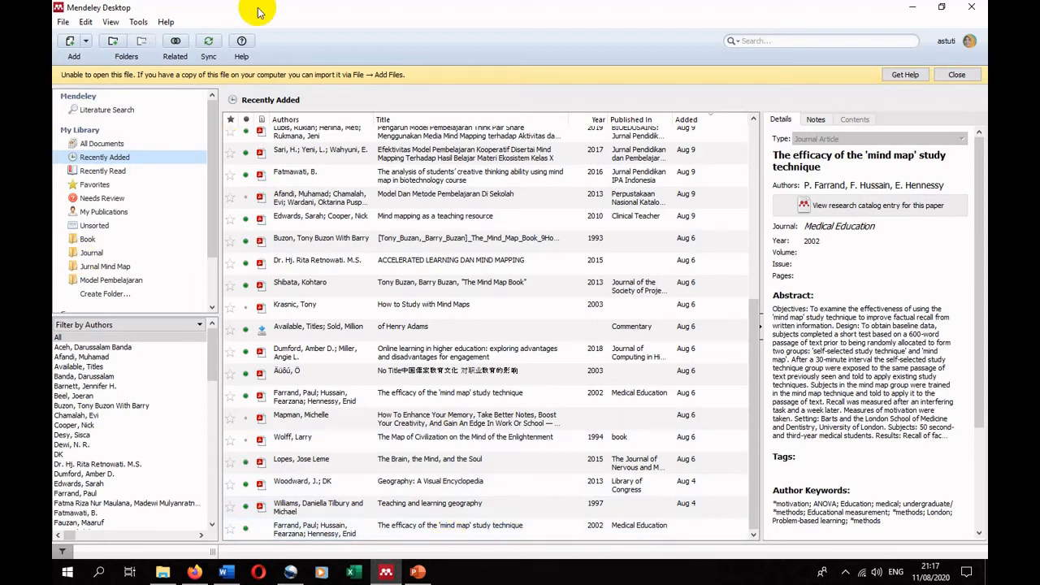
click(89, 132)
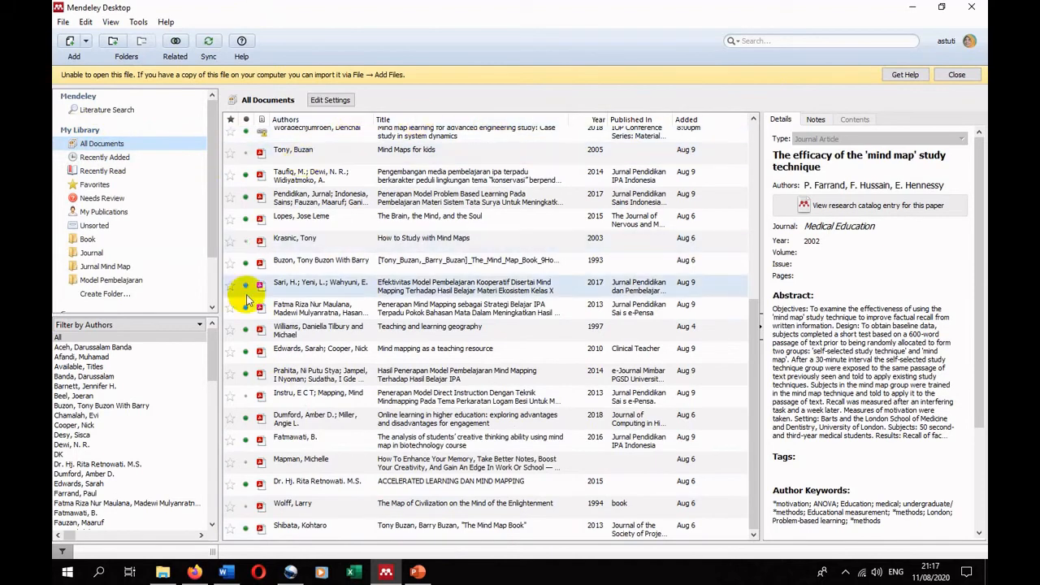
click(96, 161)
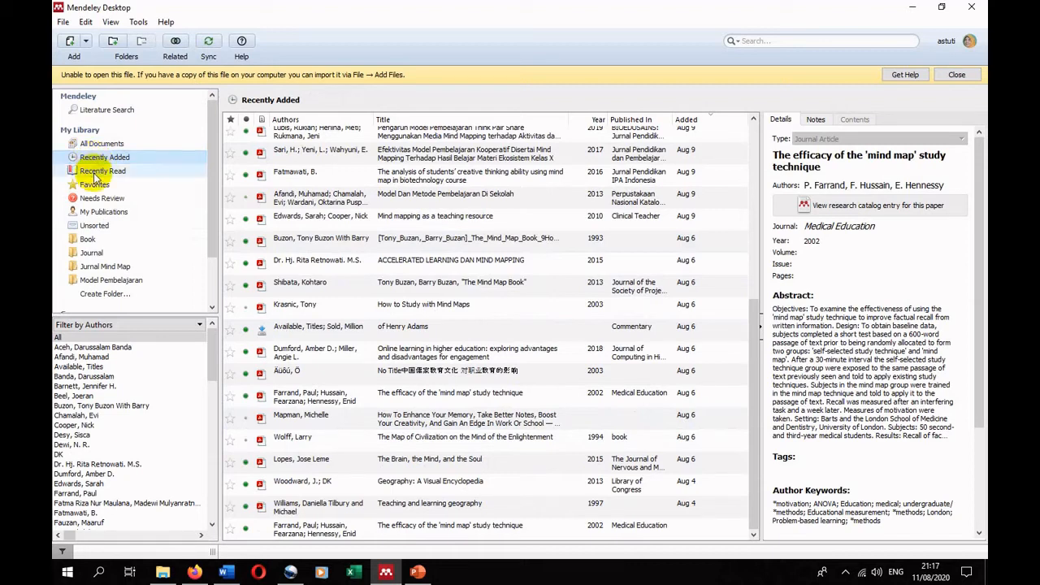
click(95, 178)
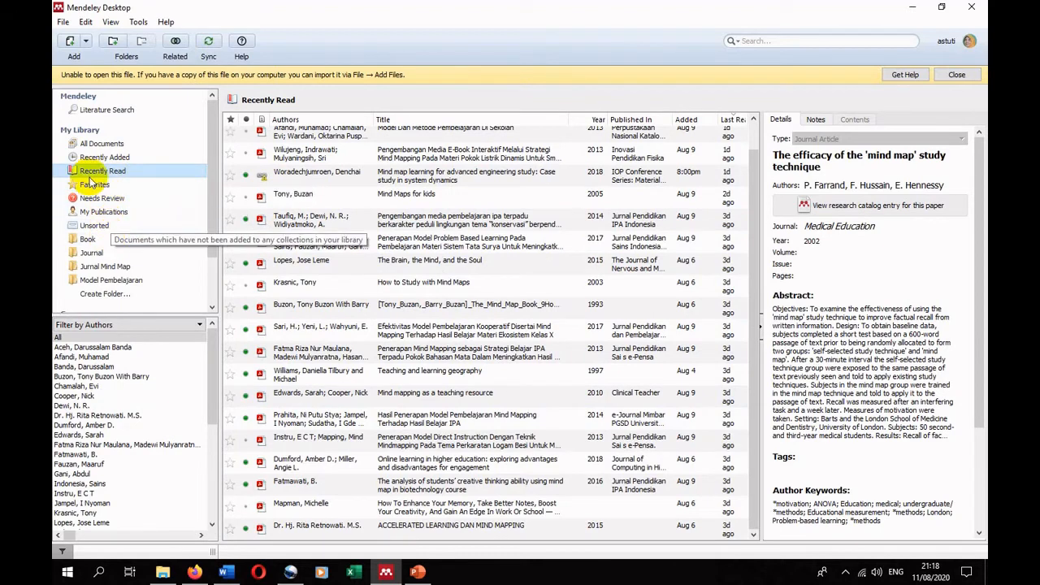
Step: View the My Publications section and the contents of the Book and Journal folders
click(123, 216)
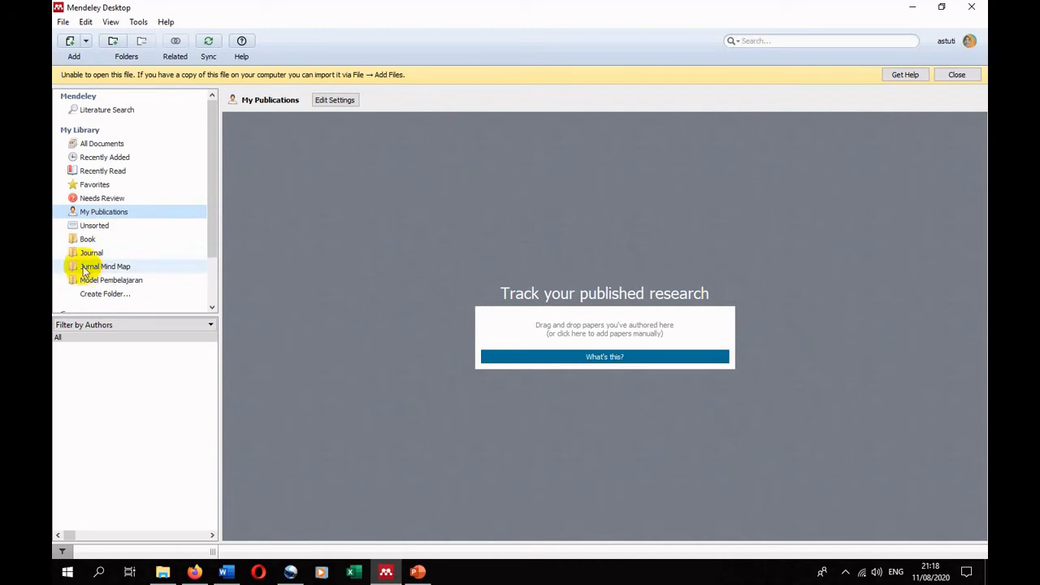
click(88, 239)
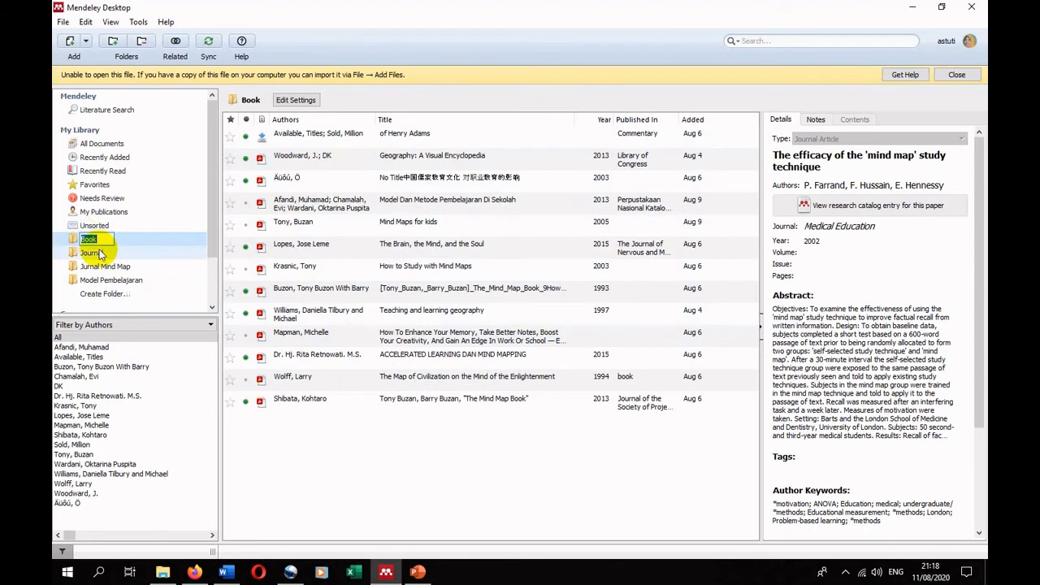
click(98, 253)
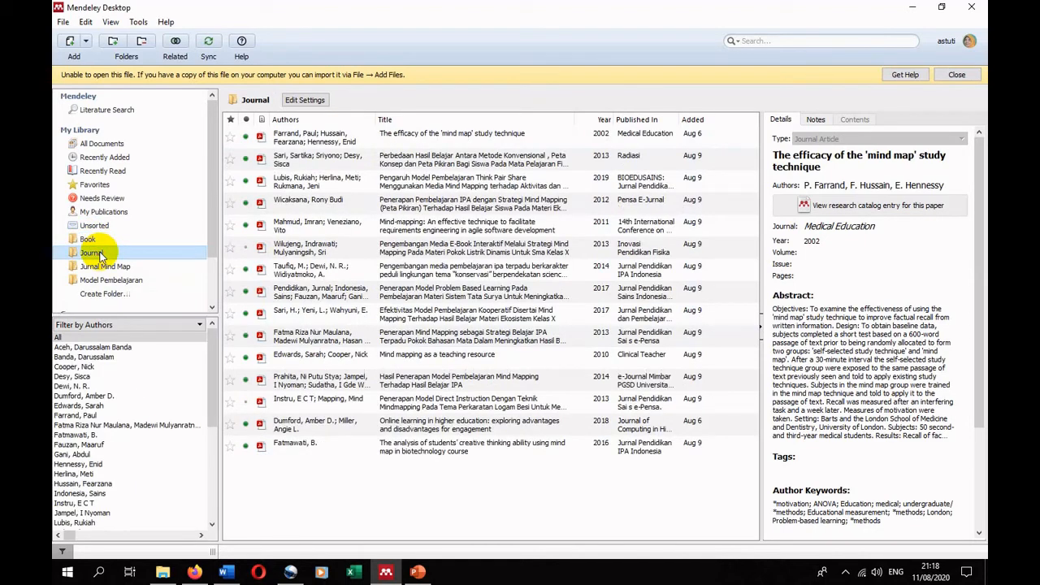
Step: Create a new library folder named "Buku Motivasi"
click(106, 295)
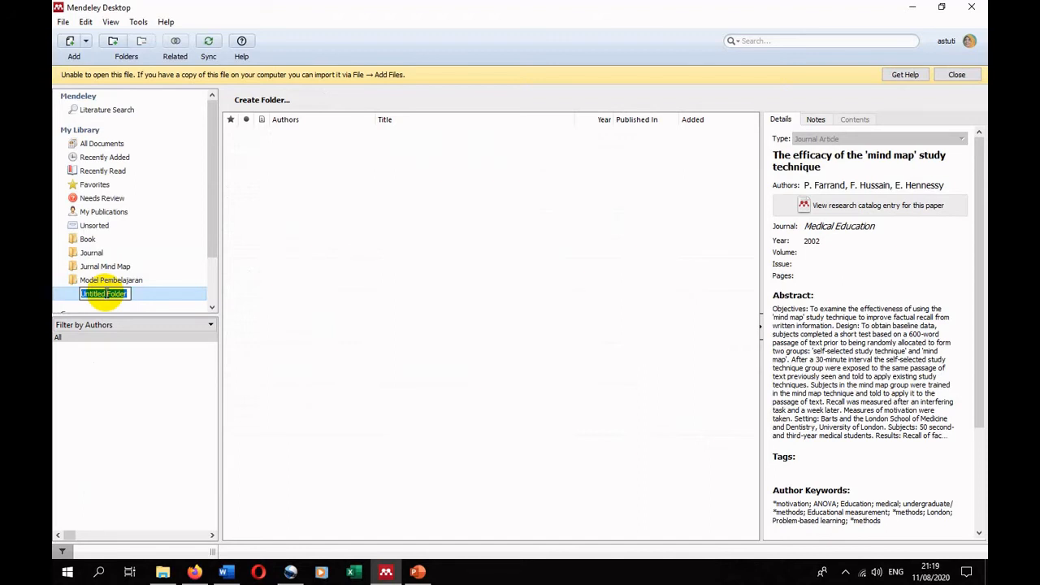
text(Buku Motivasi)
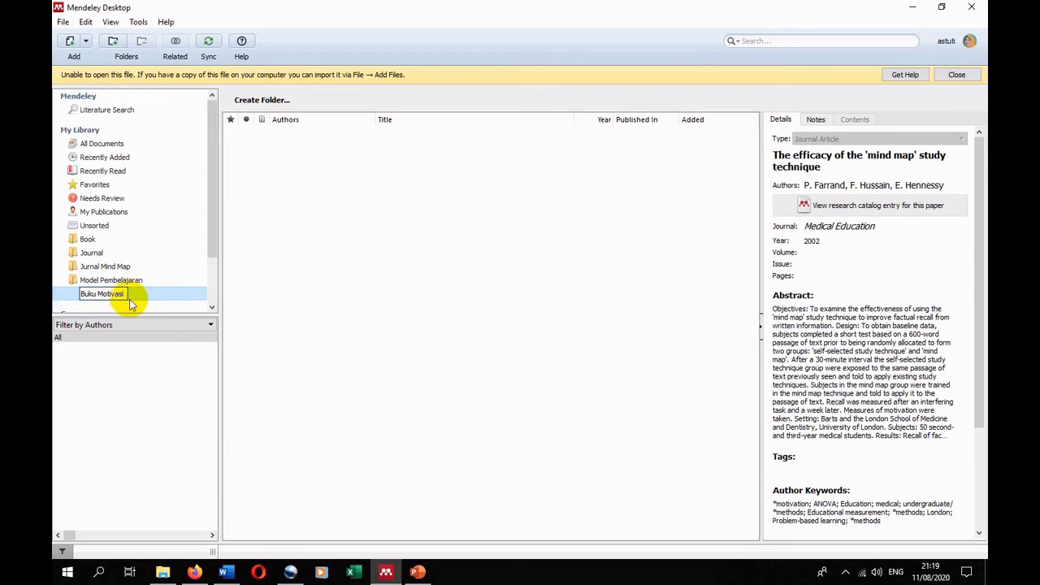
click(254, 290)
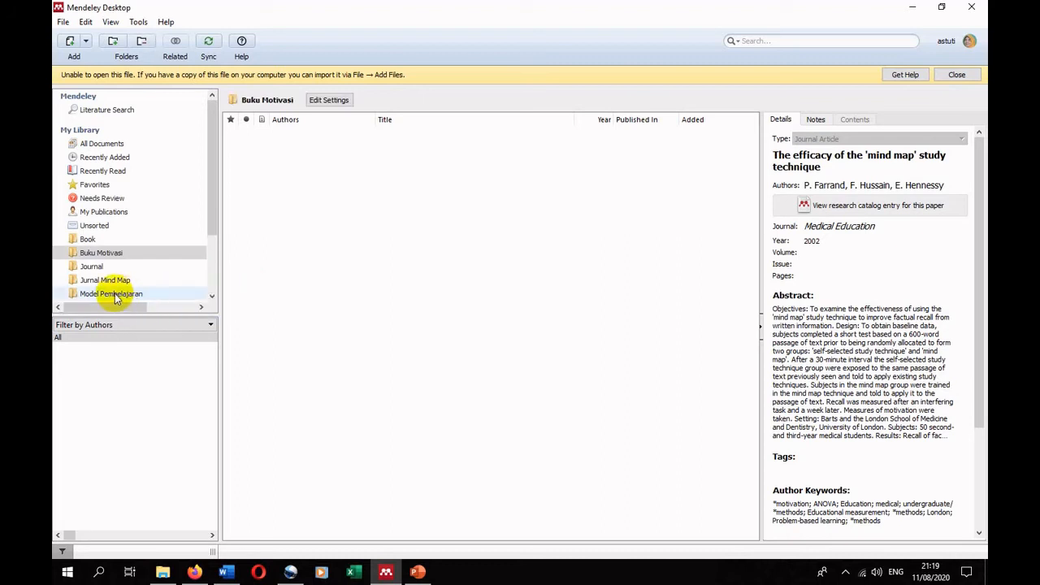
Step: Add the file "B18 The Art Of Dramatic Writing" from disk to the Buku Motivasi folder
click(106, 255)
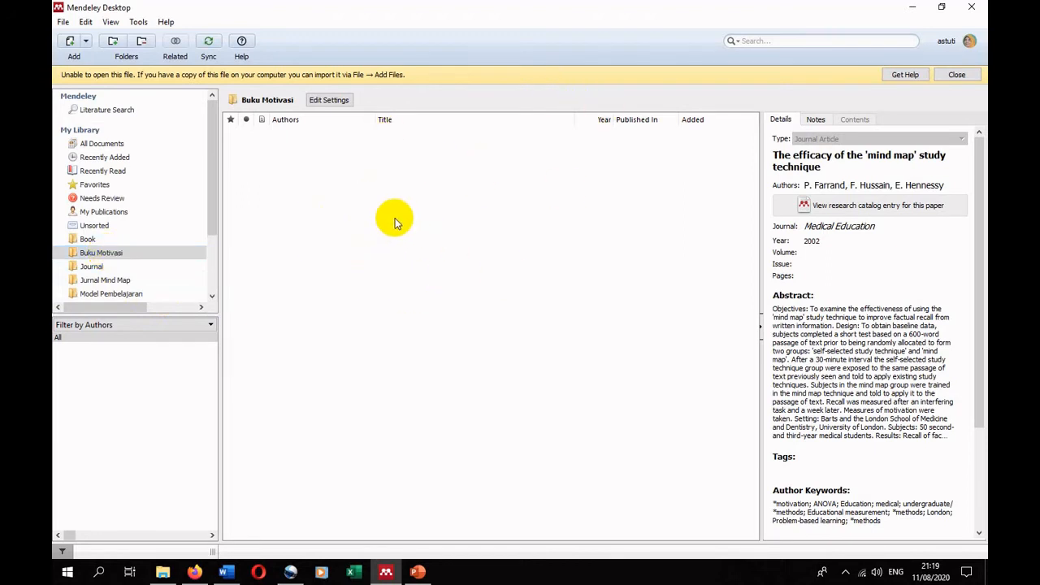
click(98, 255)
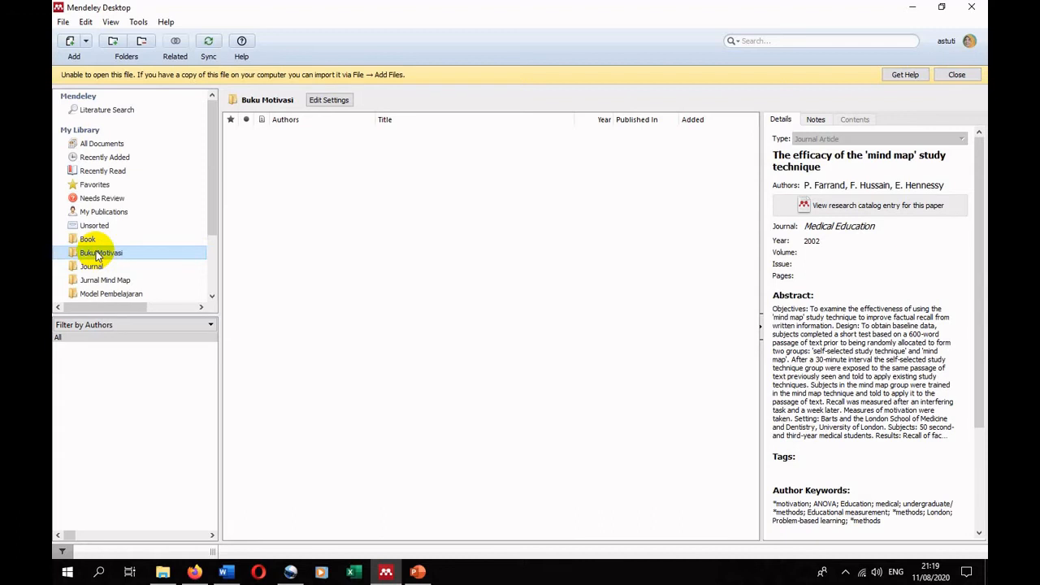
click(86, 42)
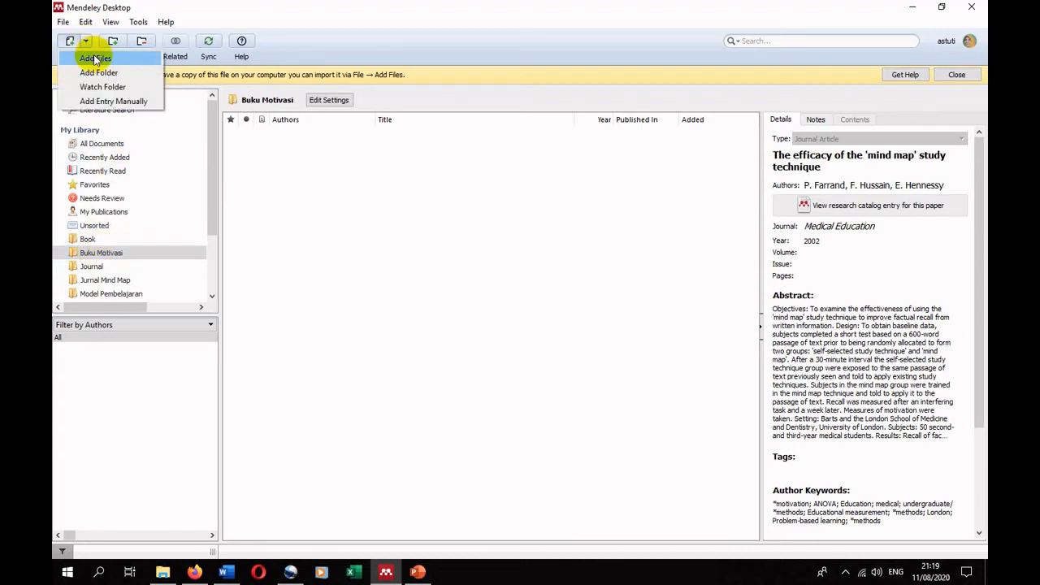
click(96, 58)
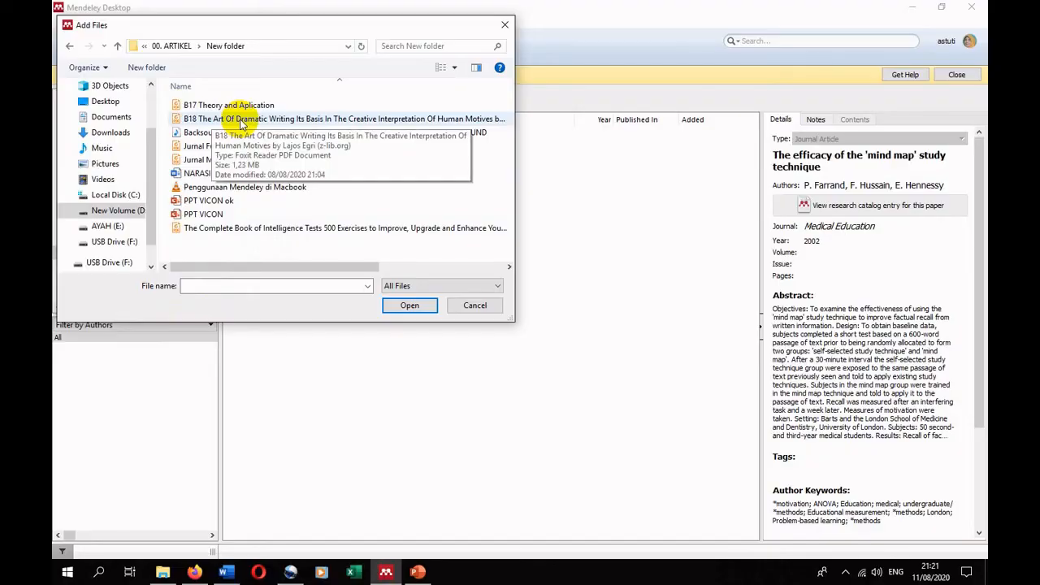
click(240, 122)
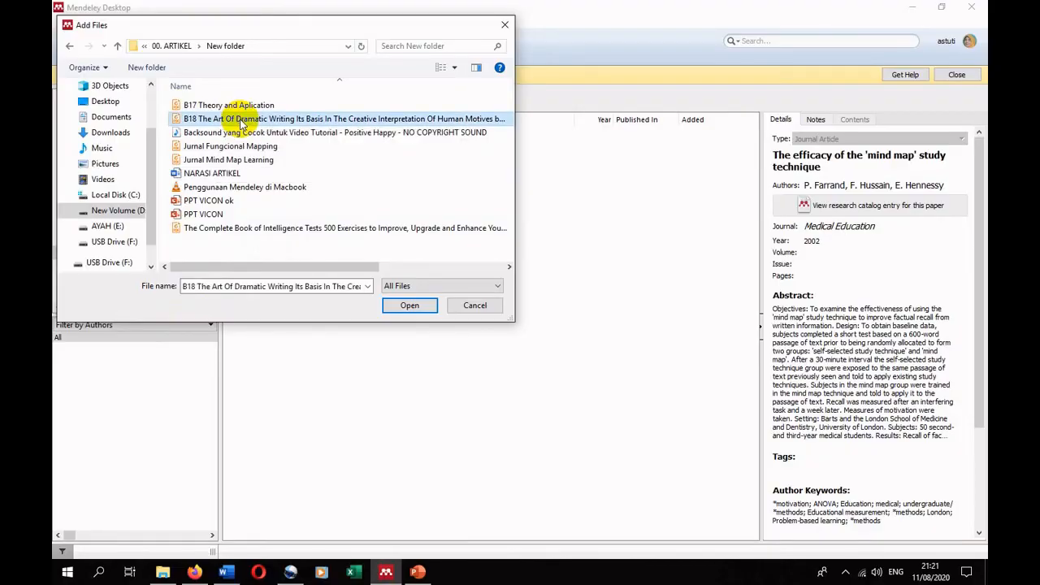
click(410, 306)
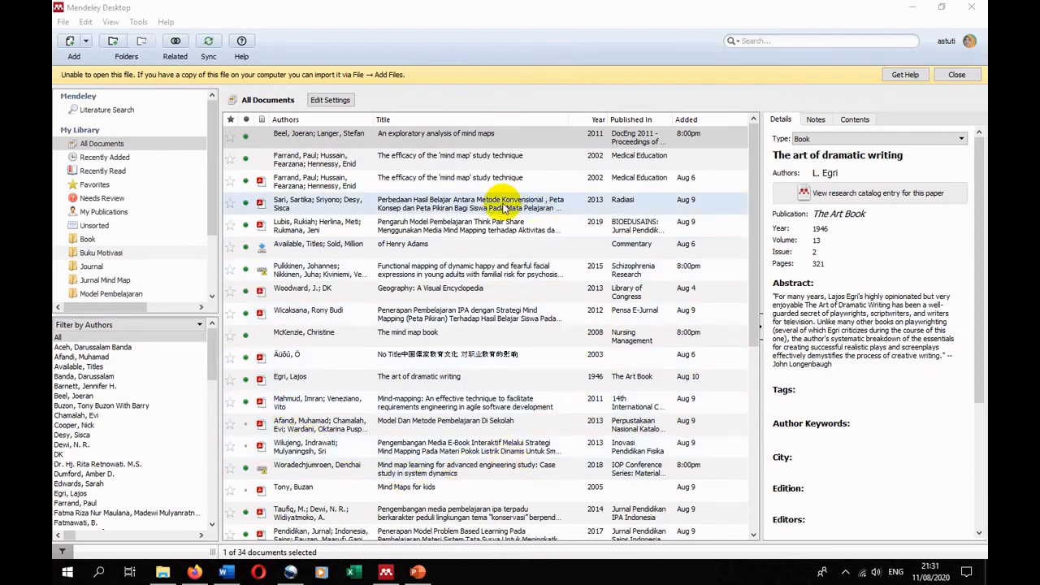
Step: Open the PDF of the 2013 interactive e-book mind mapping article from the Journal folder and compare it with its bibliographic details
click(92, 267)
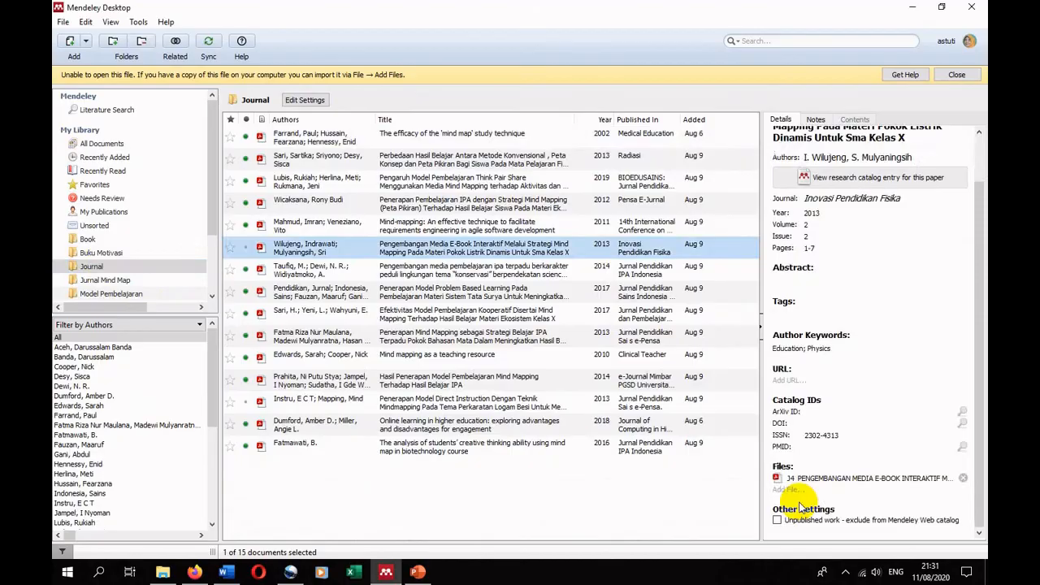
click(803, 479)
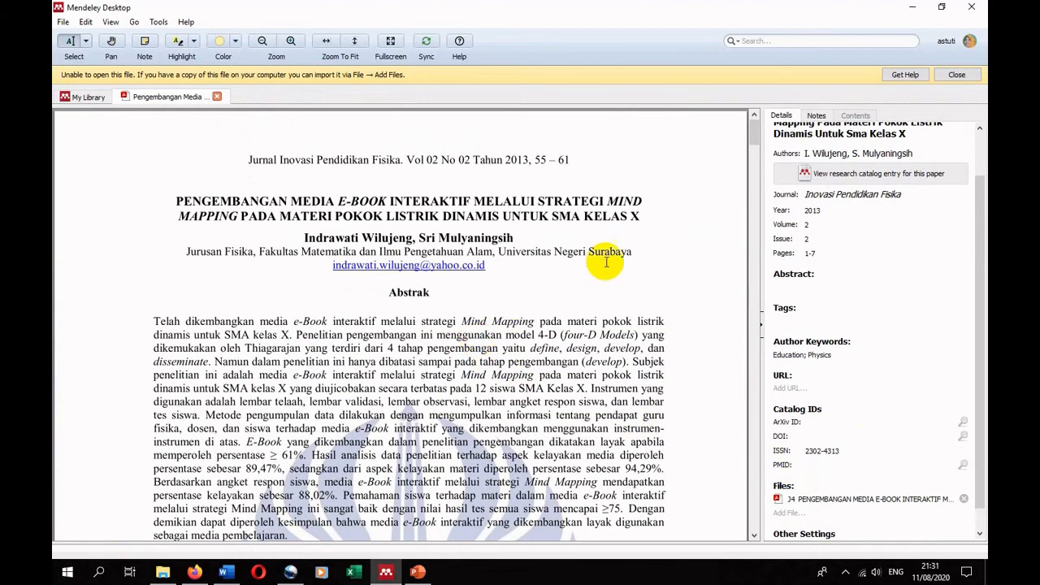
scroll(841, 175, up, 2)
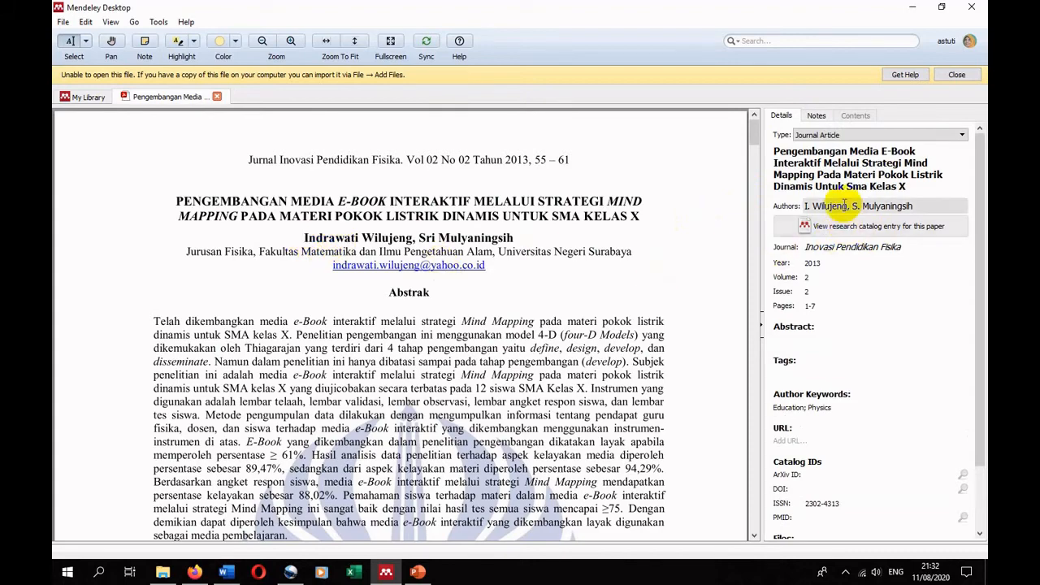
scroll(423, 512, down, 5)
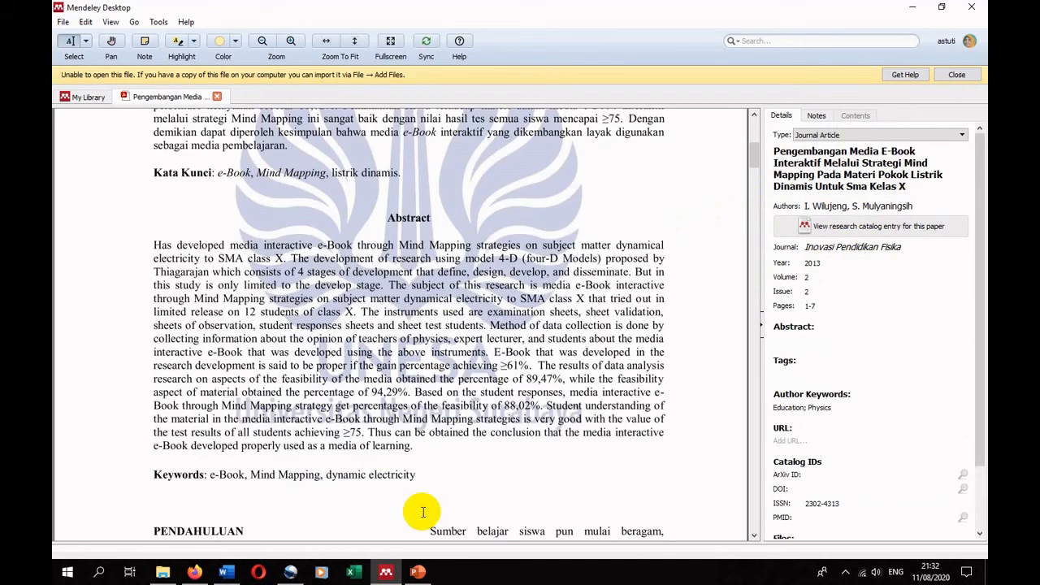
scroll(423, 513, down, 9)
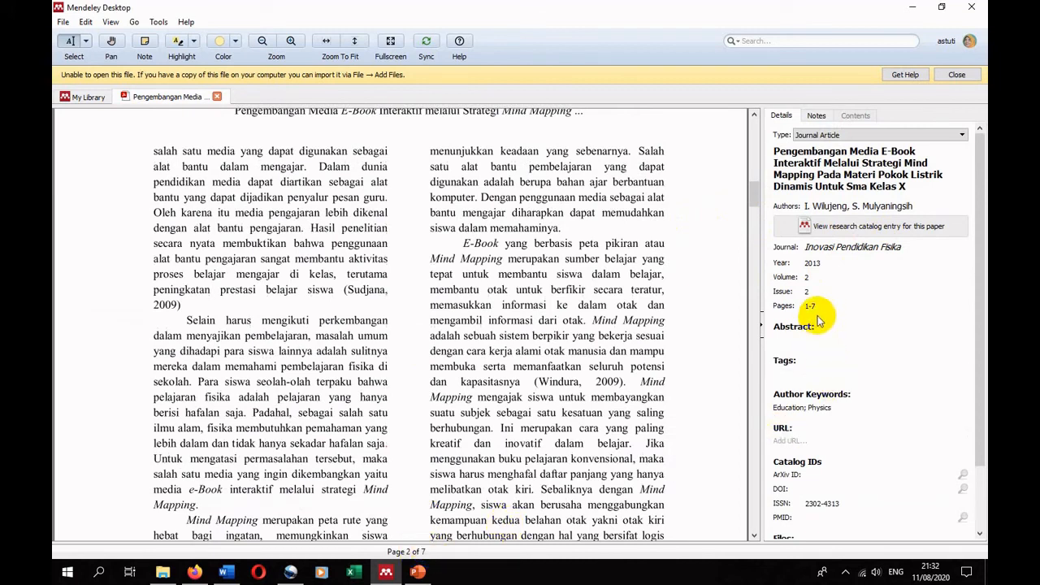
scroll(822, 286, down, 3)
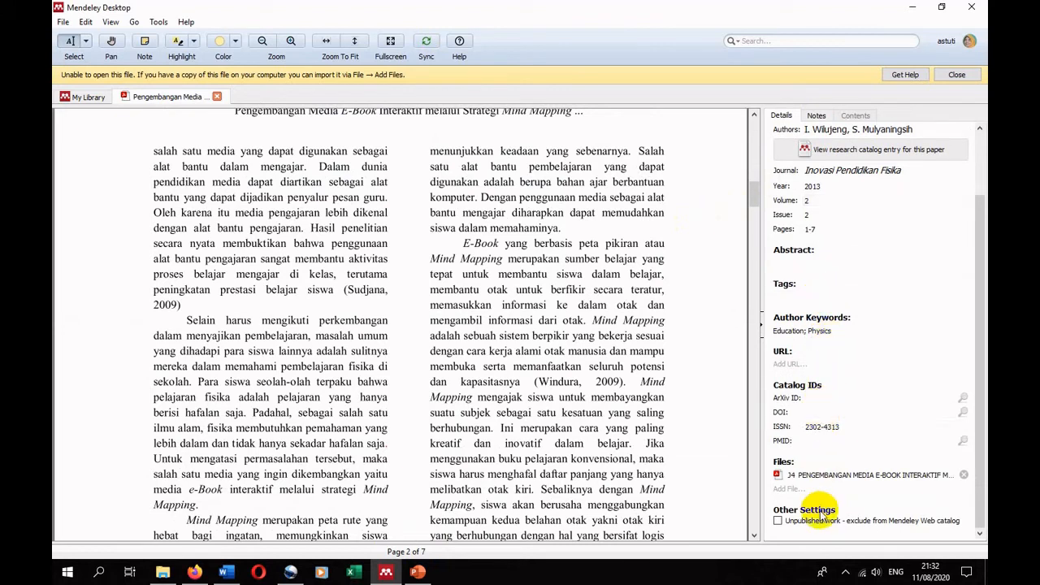
scroll(830, 364, up, 3)
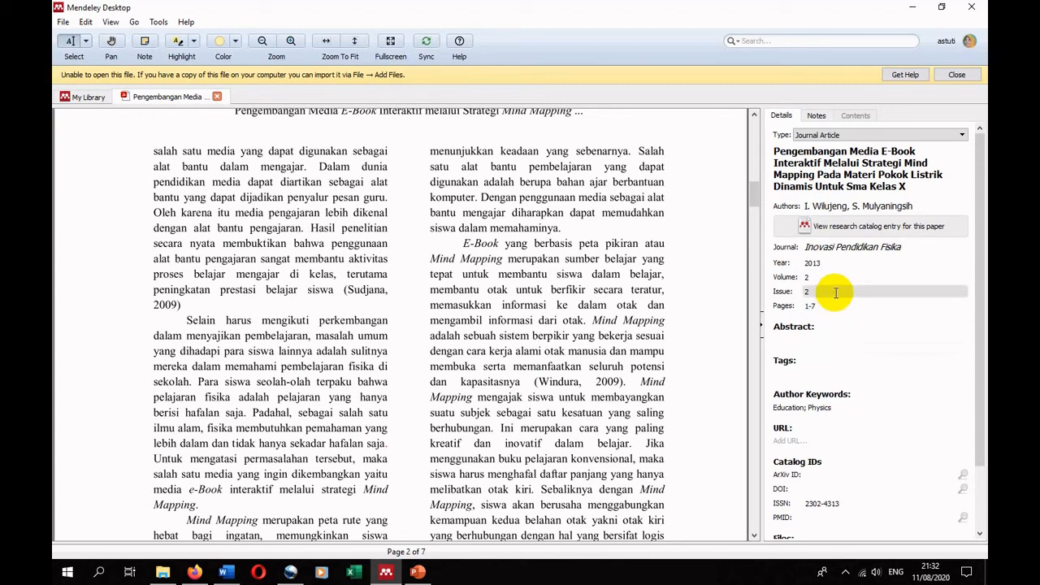
scroll(455, 304, up, 10)
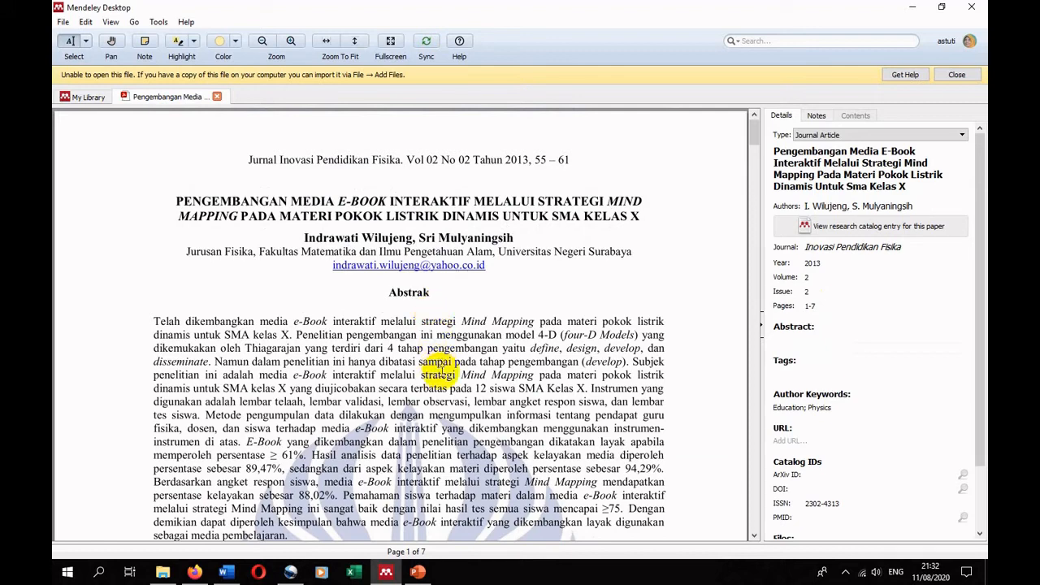
Step: Copy the sentence on page 2 of the article running from "E-Book yang berbasis peta pikiran" to "mengambil informasi dari otak."
scroll(439, 370, down, 3)
scroll(443, 372, up, 3)
scroll(435, 317, down, 3)
scroll(435, 317, down, 9)
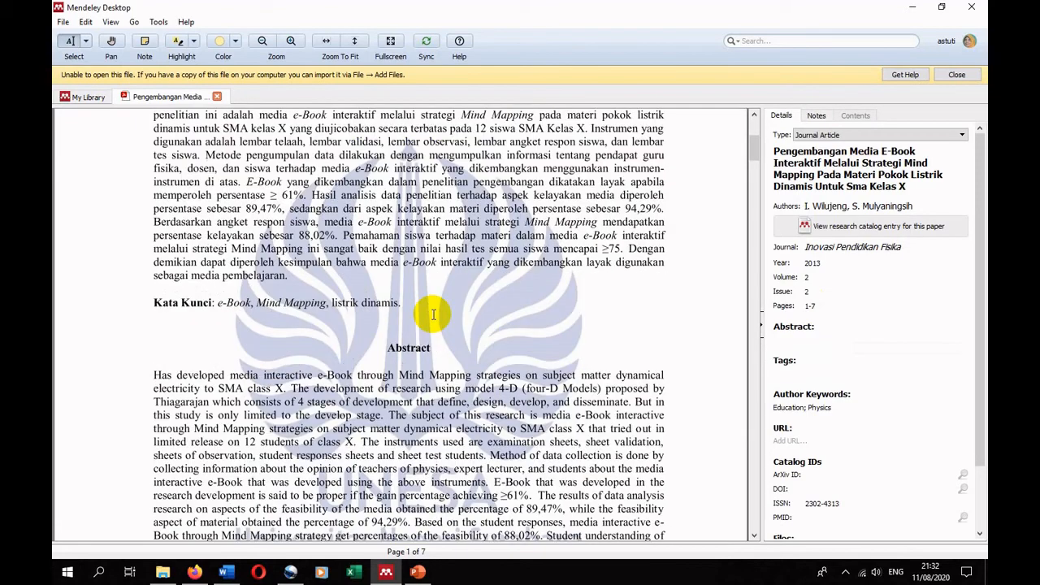
scroll(434, 315, down, 6)
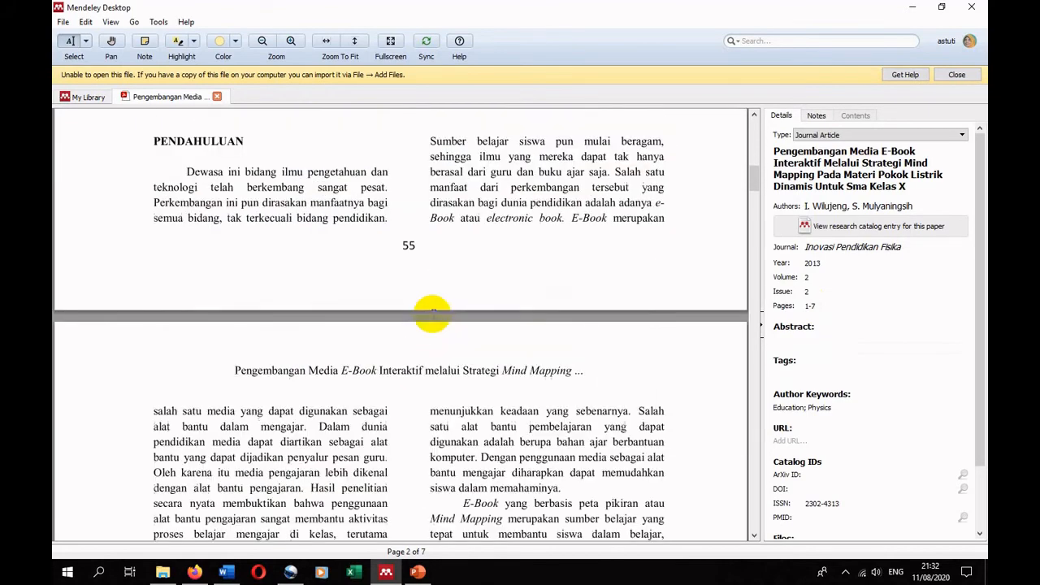
scroll(433, 314, down, 3)
scroll(434, 314, down, 3)
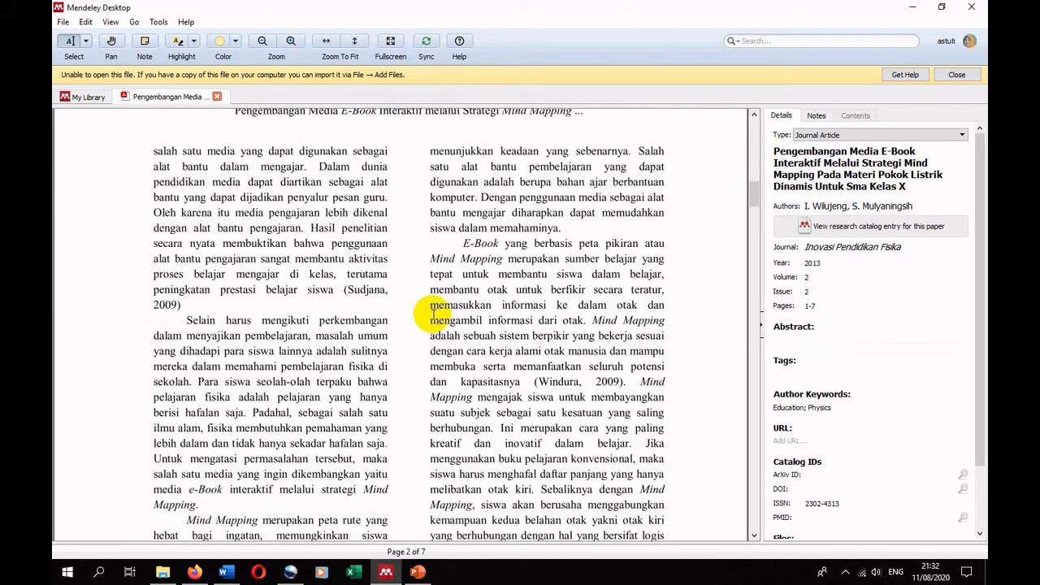
double_click(481, 243)
drag(481, 243, 585, 321)
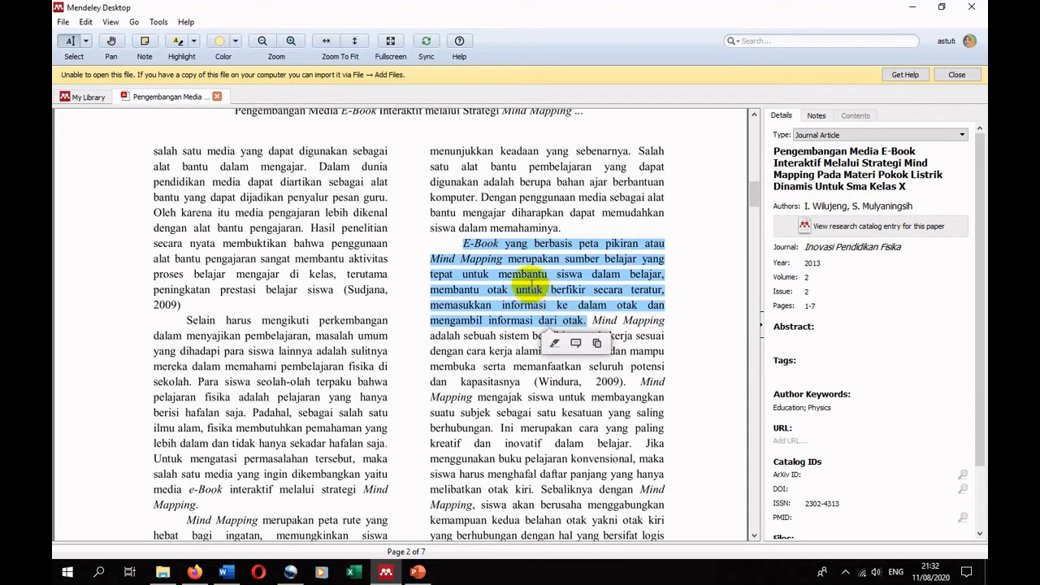
click(597, 343)
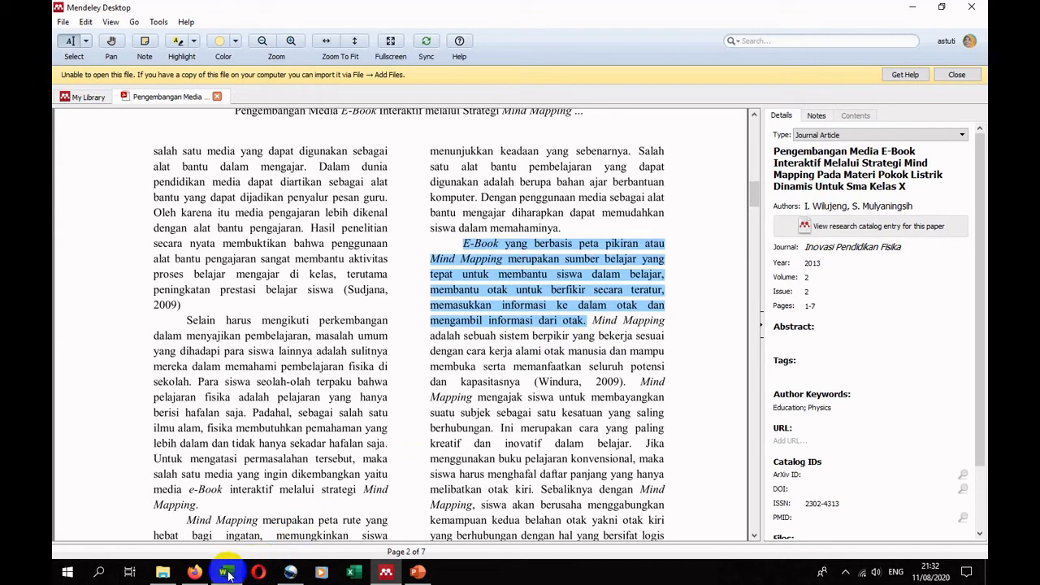
Step: Switch to Document2 in Word and paste the copied passage at the start of the blank page
mouse_move(226, 573)
click(223, 532)
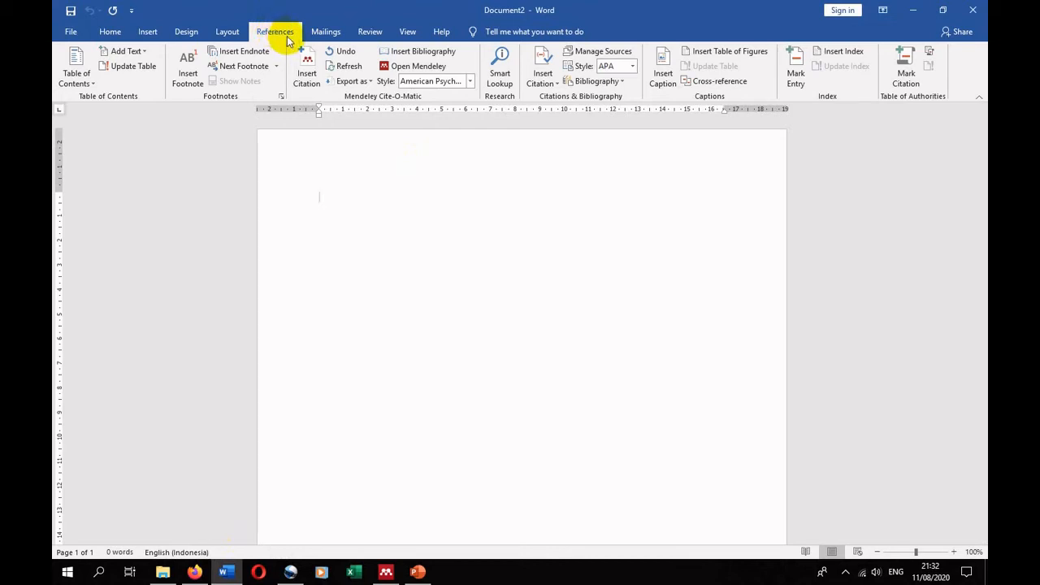
right_click(323, 200)
click(349, 260)
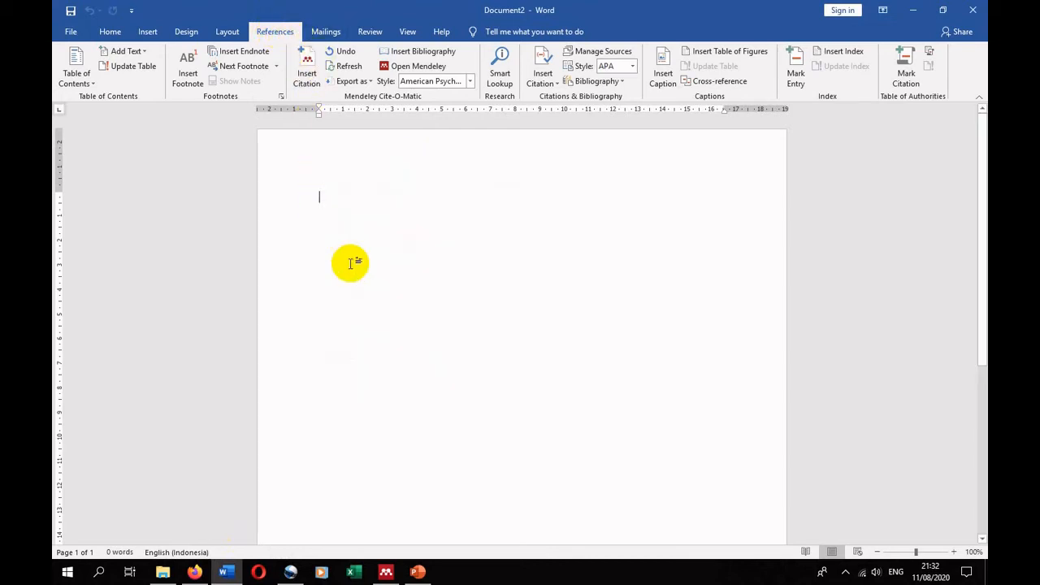
Step: Paste the copied passage into the blank page and join "Mind Mapping merupakan" onto the line ending in "atau"
right_click(317, 204)
click(345, 262)
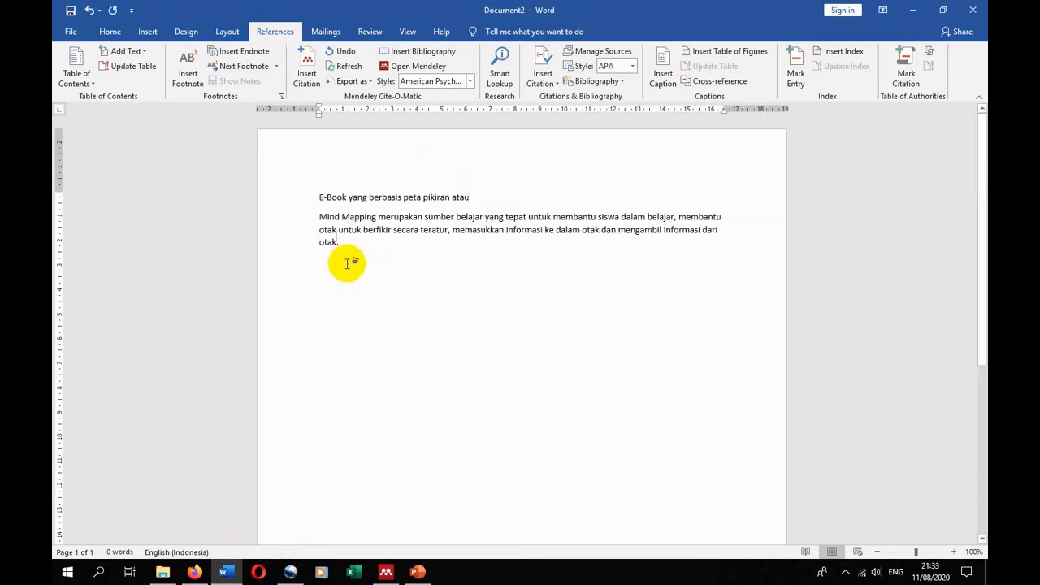
click(321, 217)
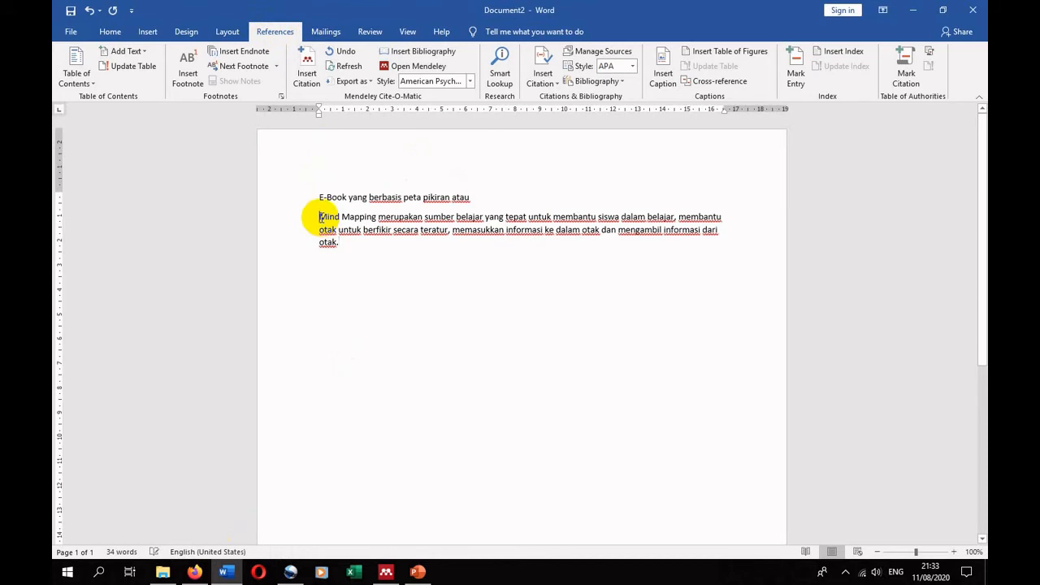
key(BackSpace)
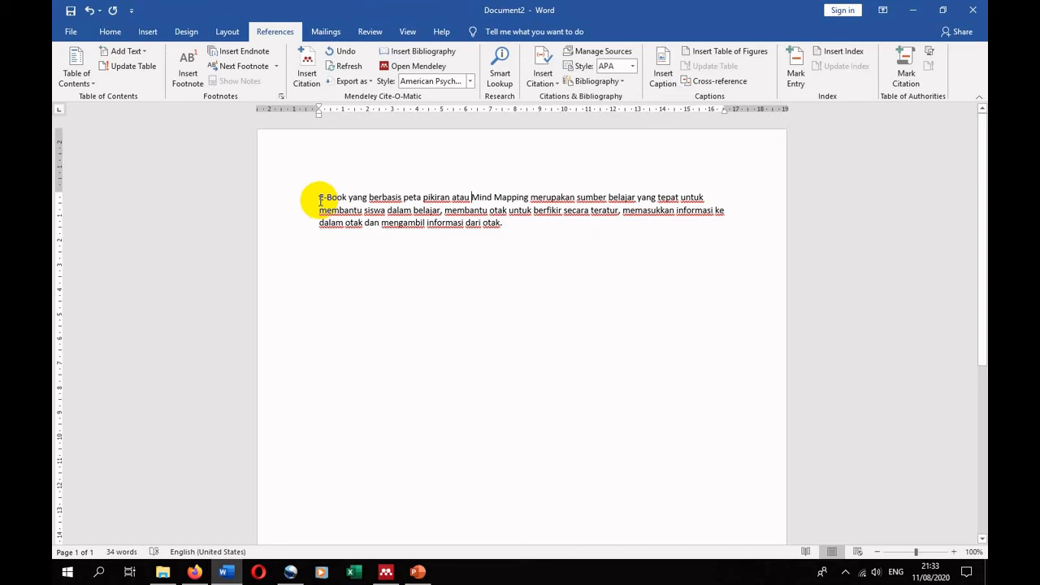
Step: Replace the passage's opening, up to the first "dalam belajar", with "Sumber belajar yang tepat untuk membantu siswa dalam belajar adalah"
mouse_move(388, 563)
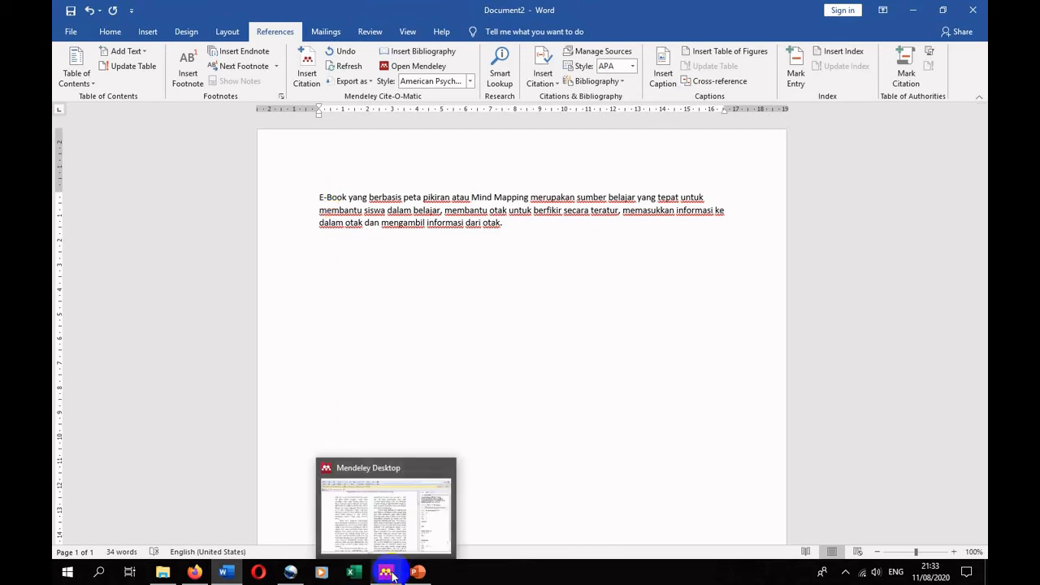
click(398, 526)
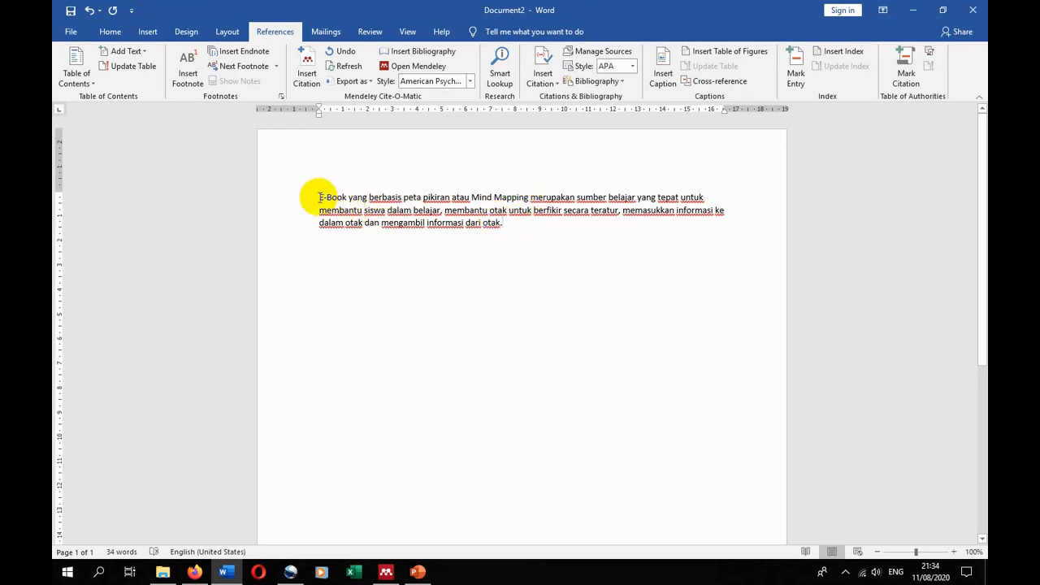
drag(318, 197, 439, 209)
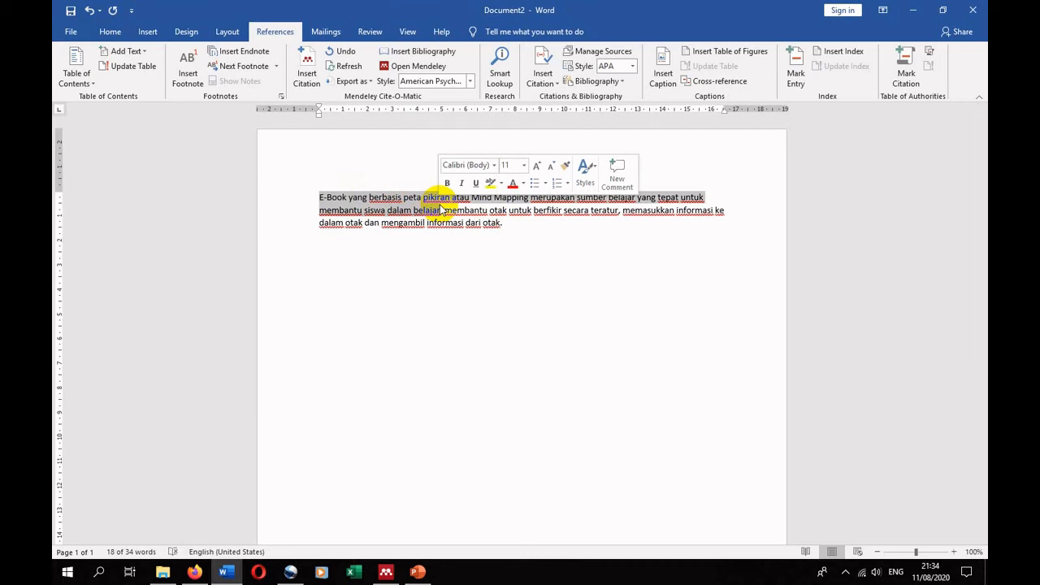
text(Sumber)
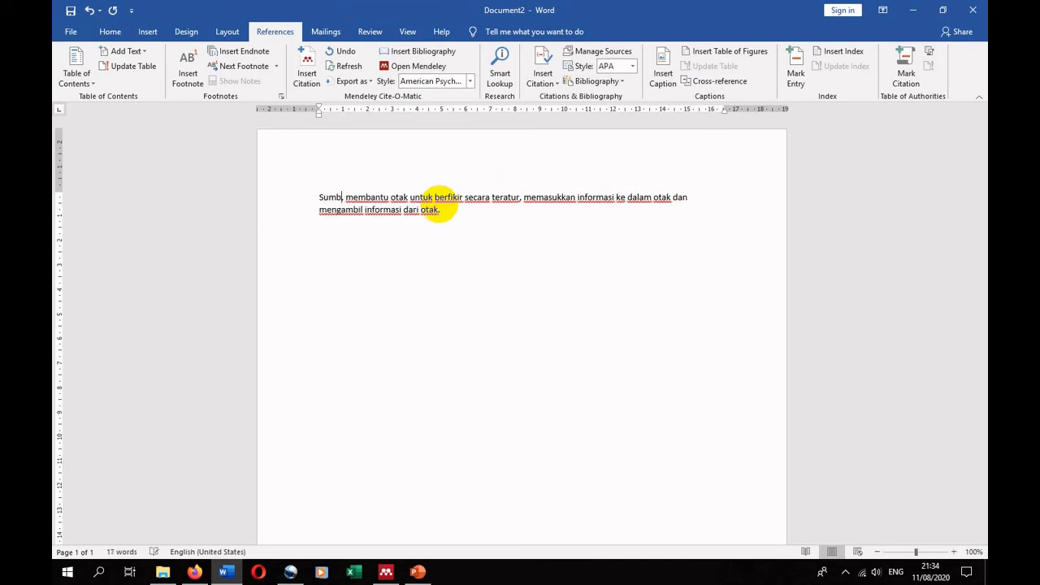
text( belajar)
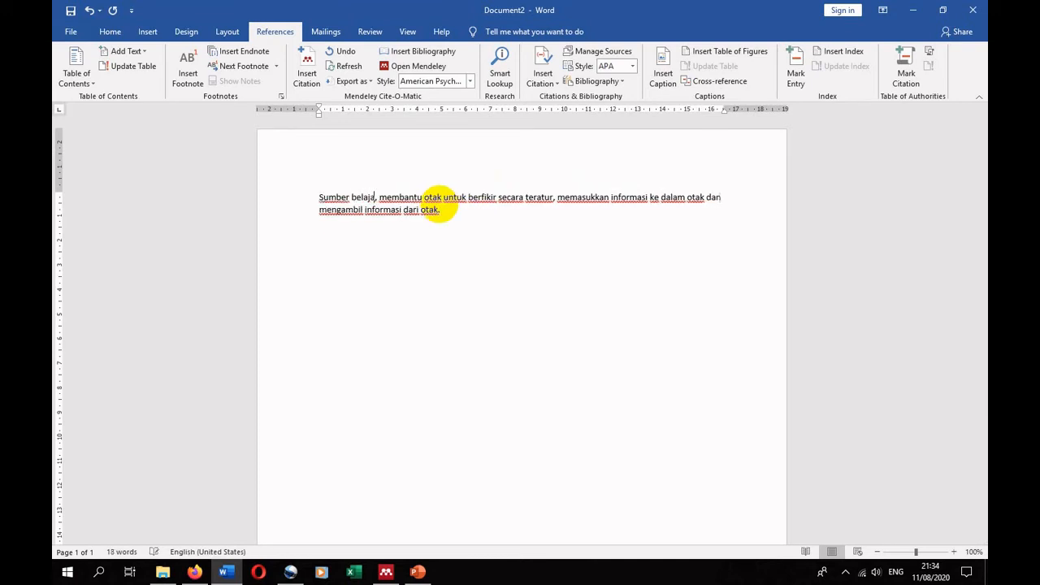
text( yang t)
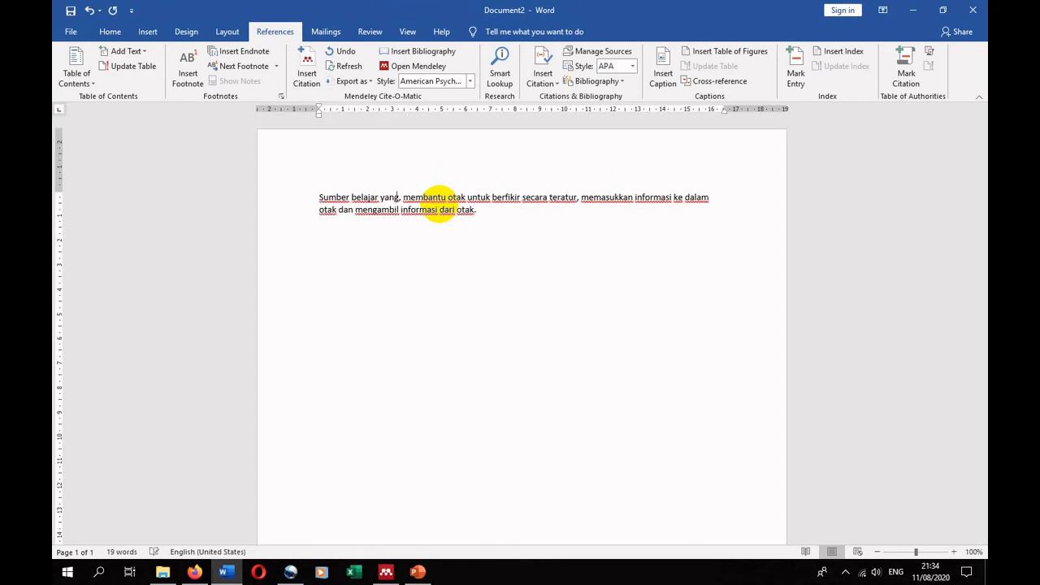
text(epat)
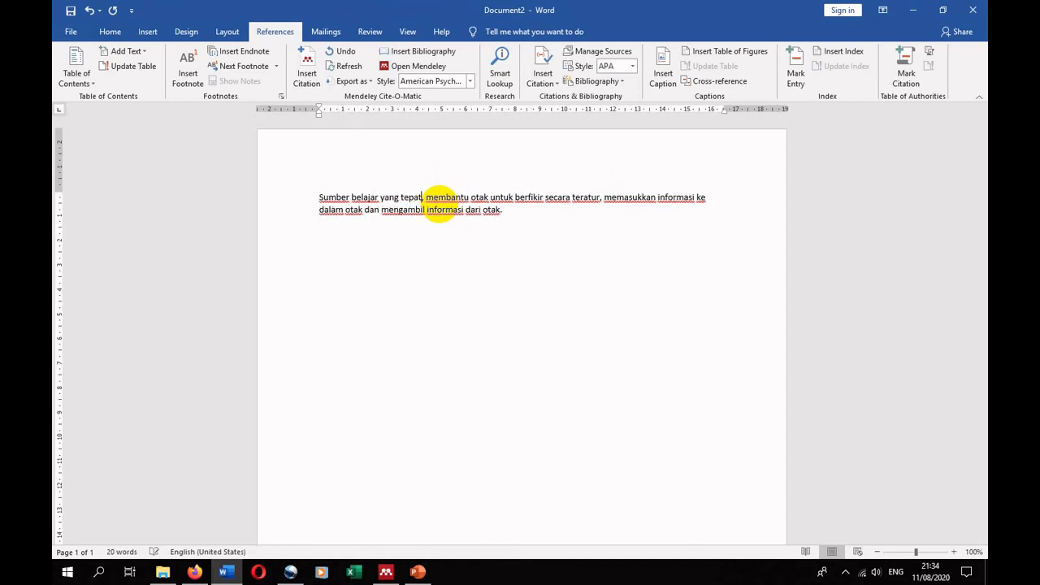
text( untu)
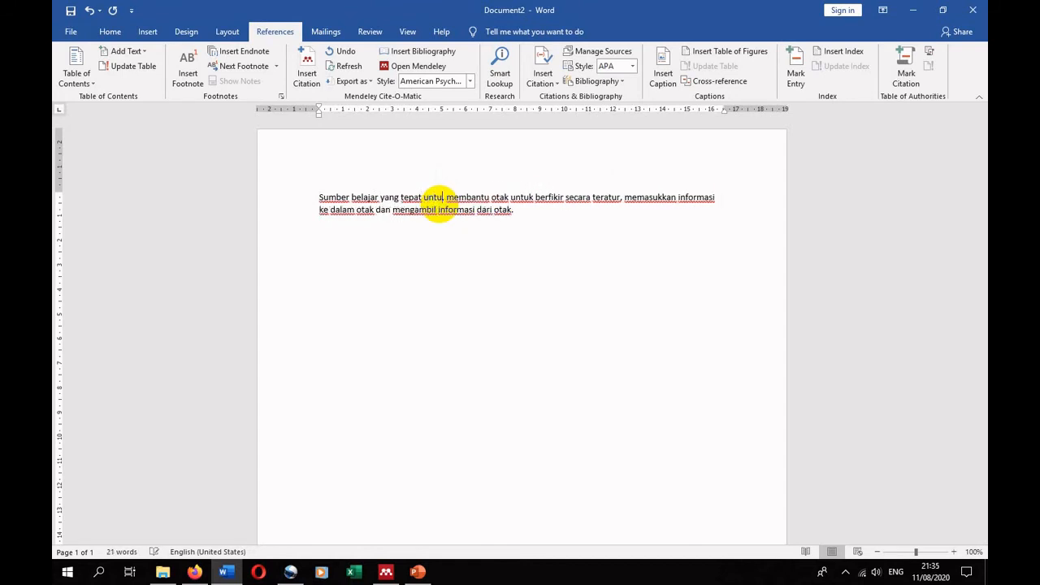
text(k)
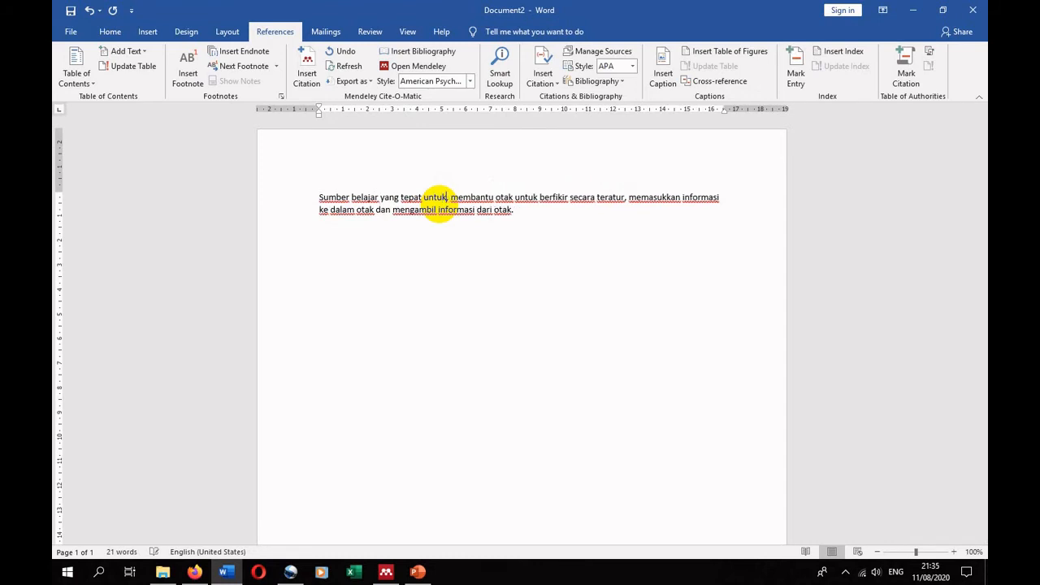
text( memban)
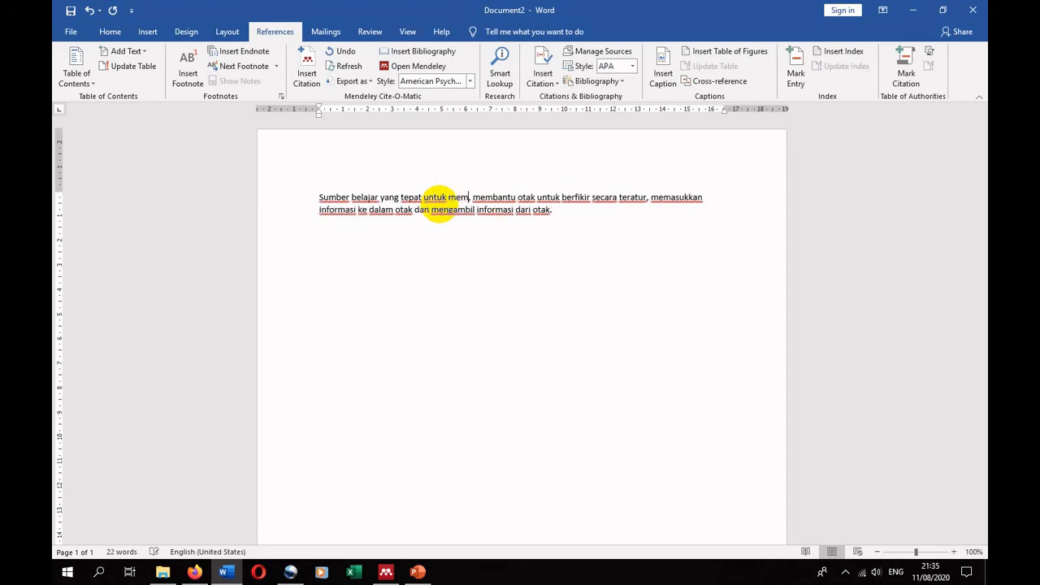
text(tu s)
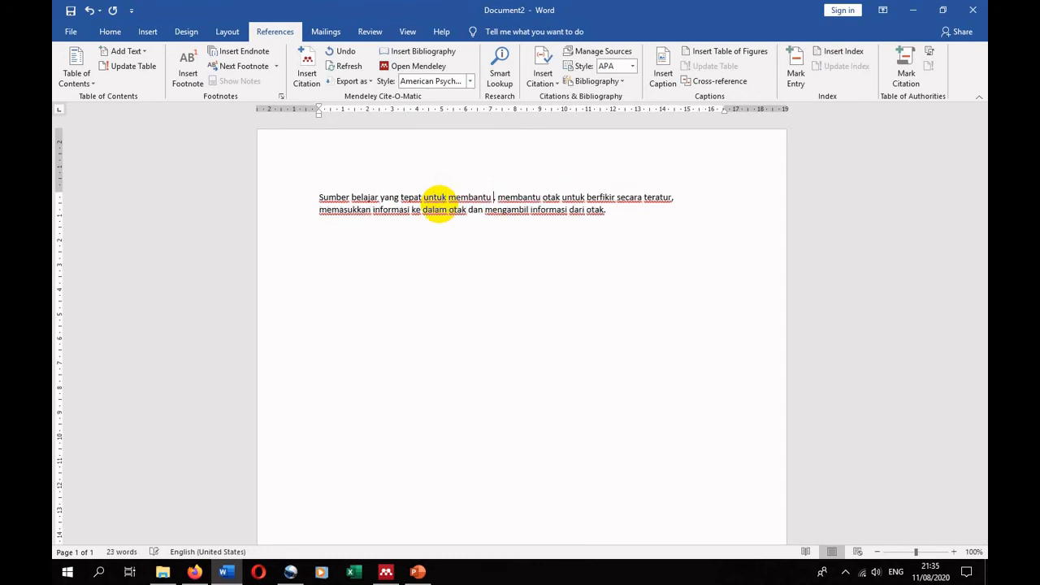
text(iswa da)
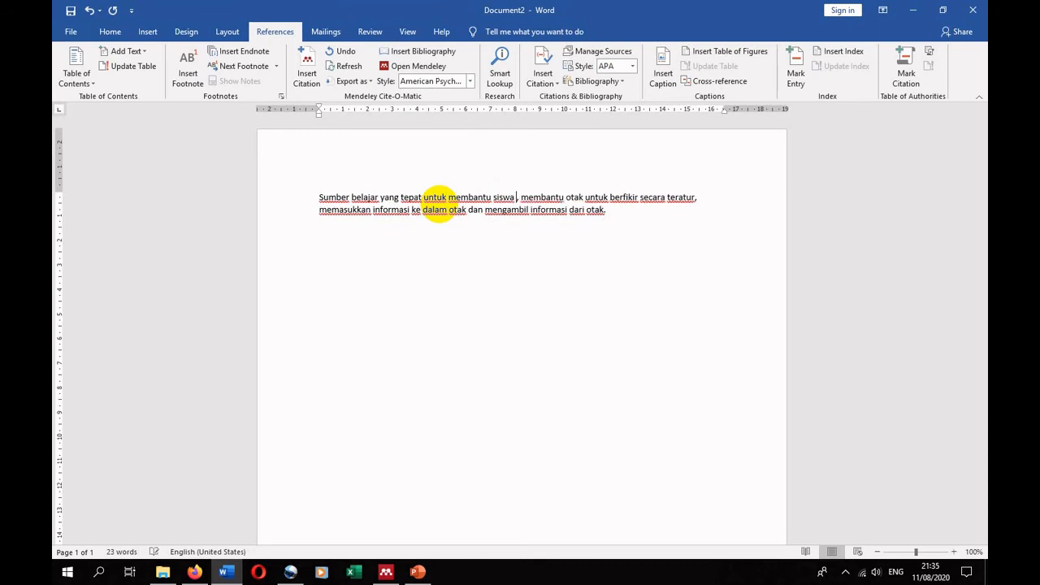
text(lam belaja)
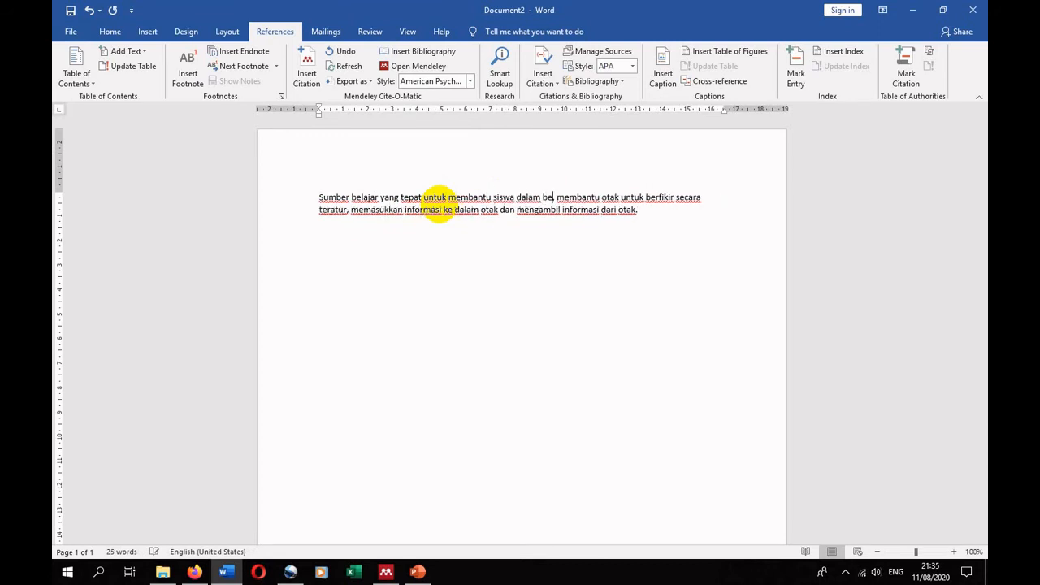
text(r adal)
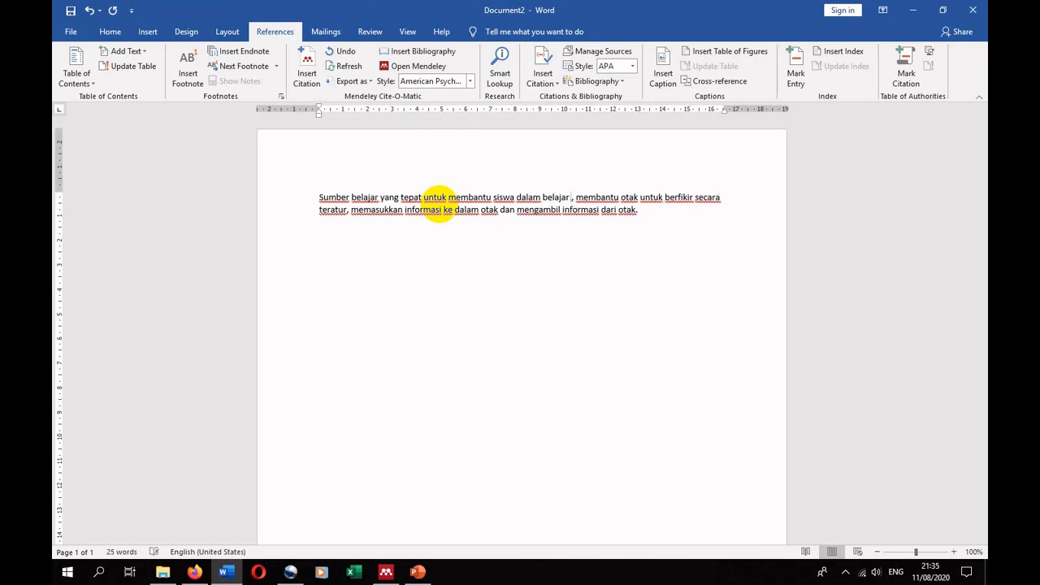
text(ah)
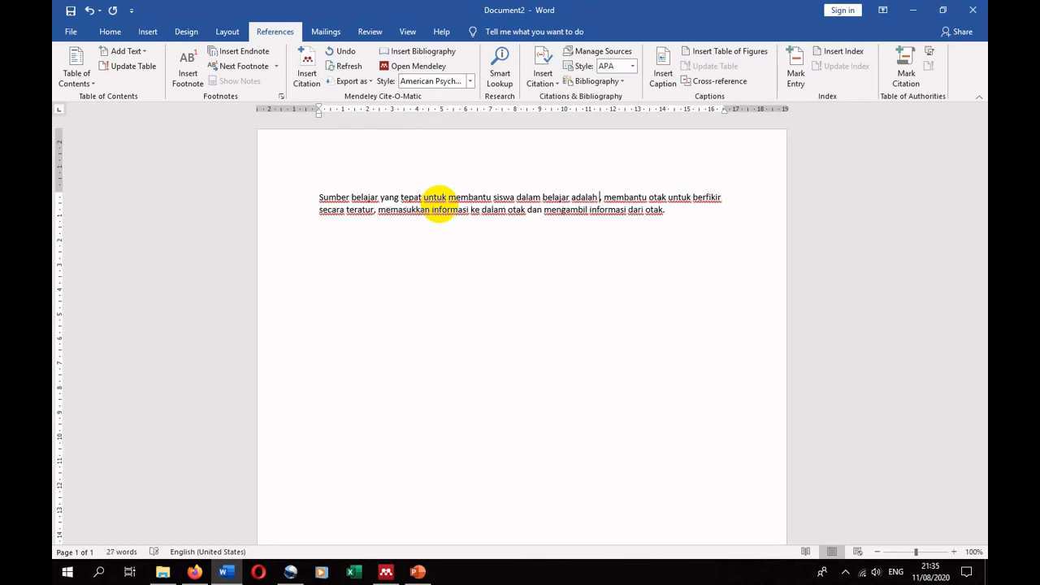
Step: Continue the reworded sentence after "adalah" with "E-book yang berbasis peta pikiran atau mind map"
text( E)
text(-boo)
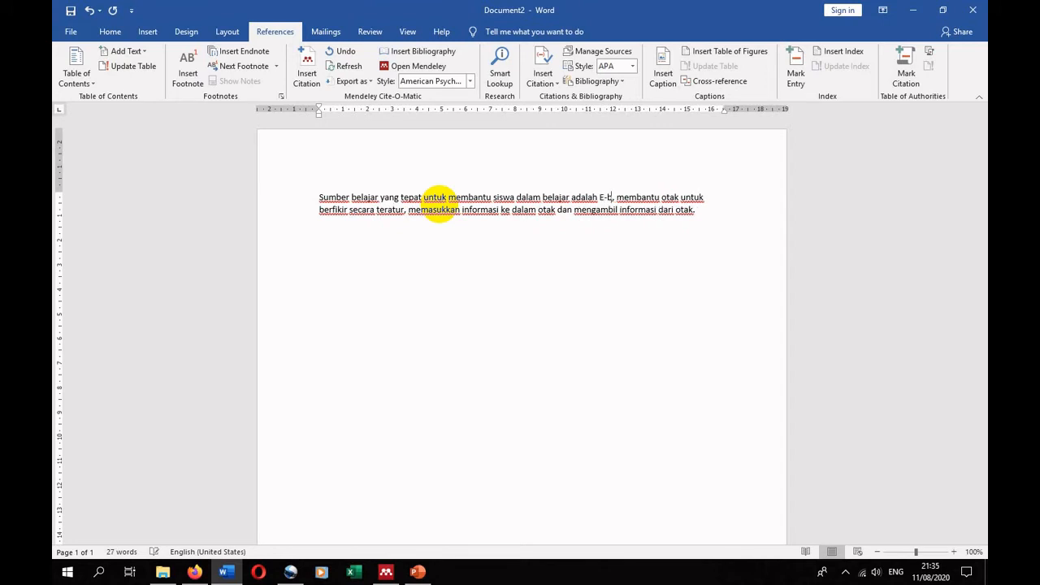
text(k yang)
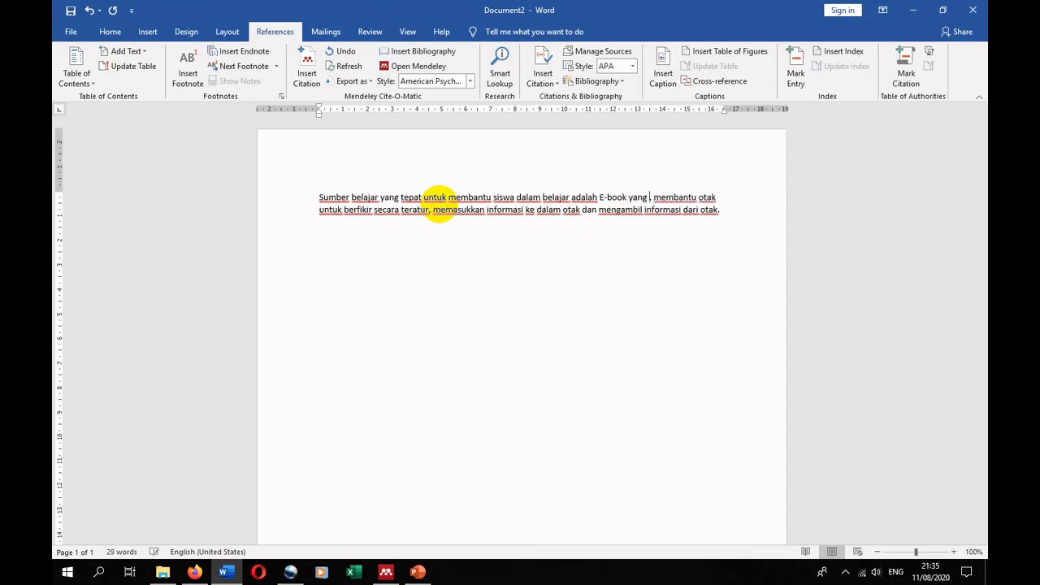
text( berbas)
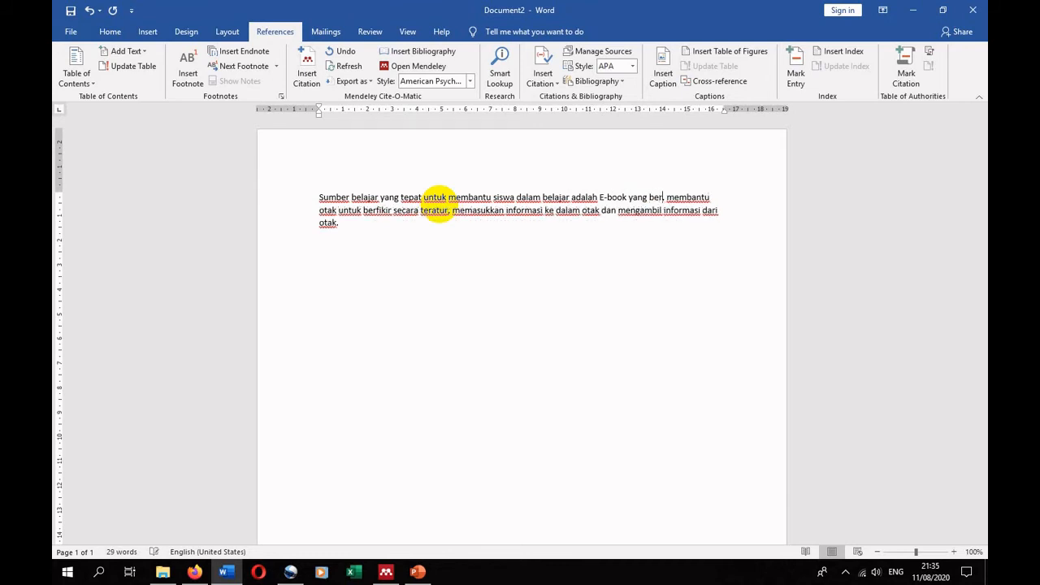
text(is)
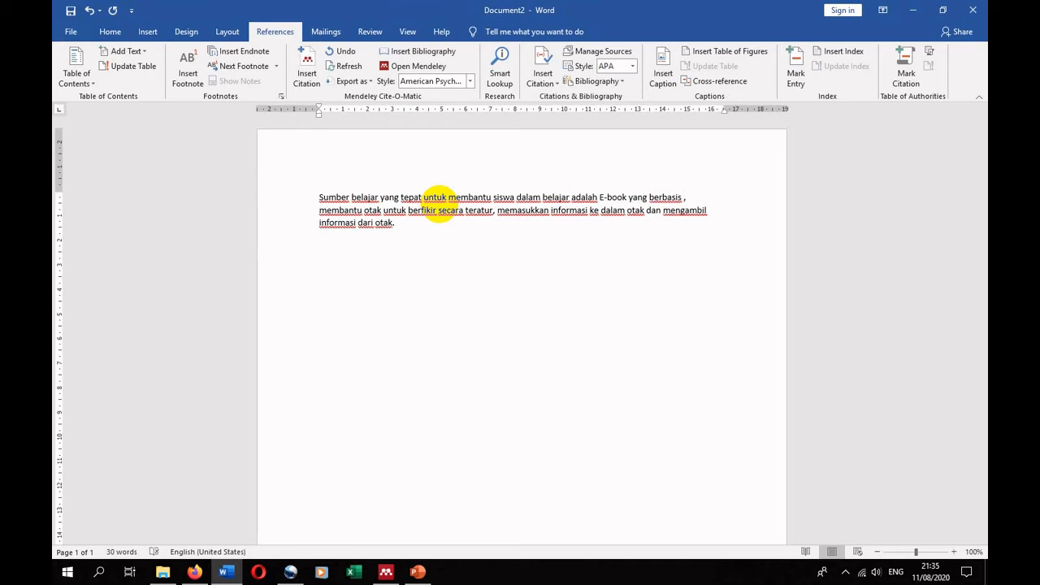
text( peta p)
text(ikira)
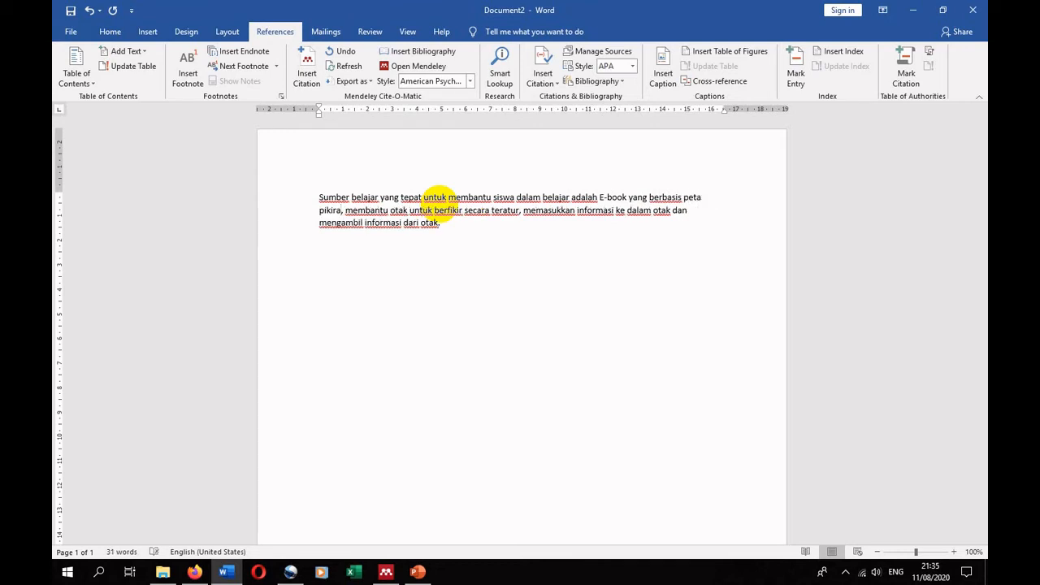
text(n atau)
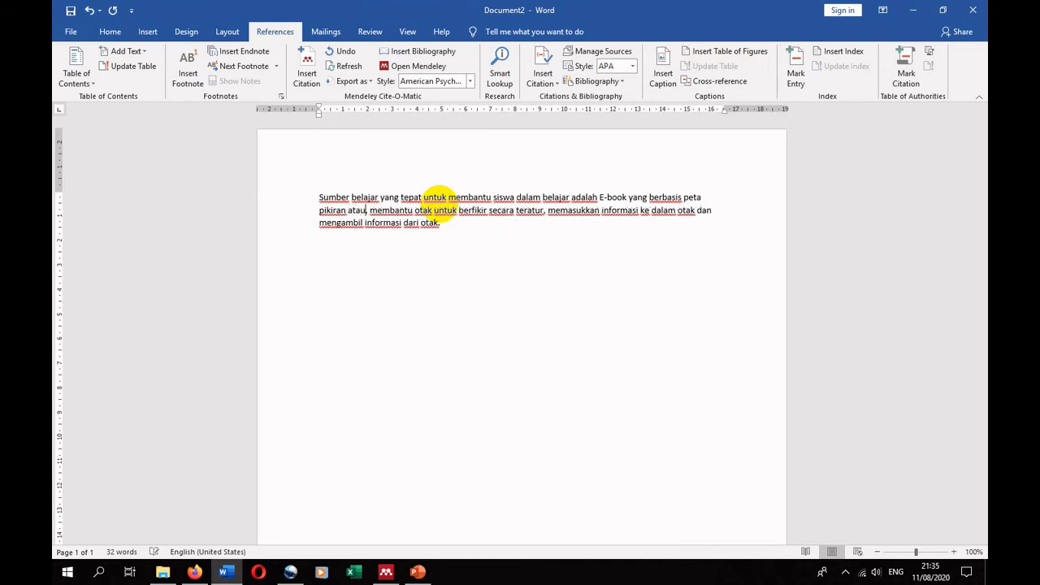
text( mind m)
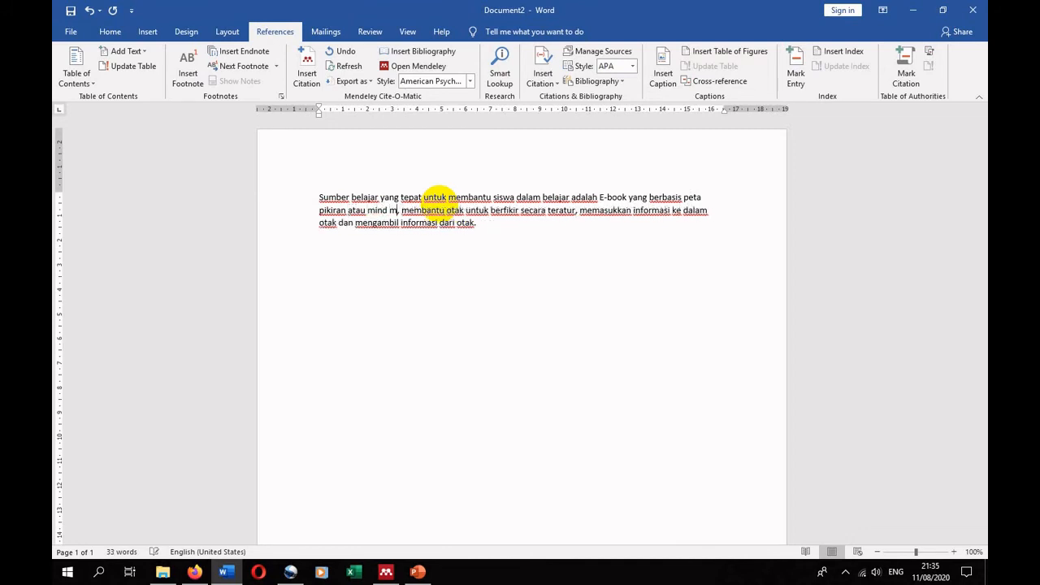
text(ap)
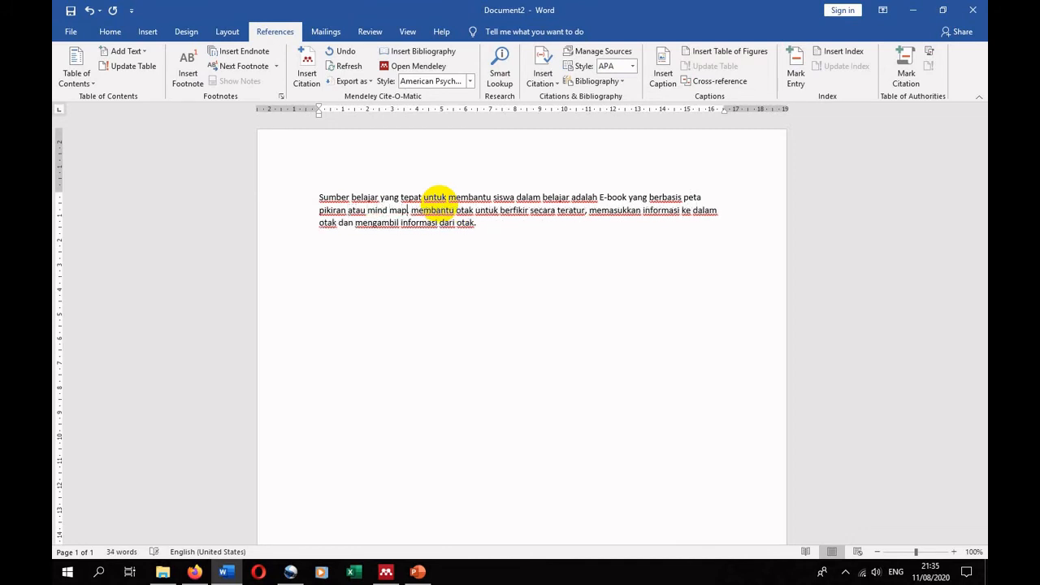
text(.,)
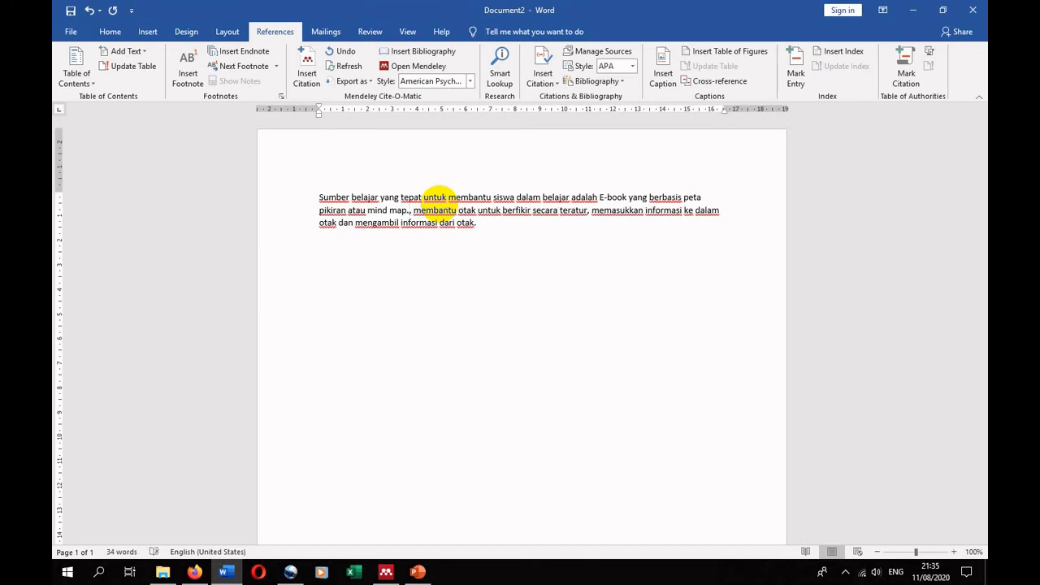
key(BackSpace)
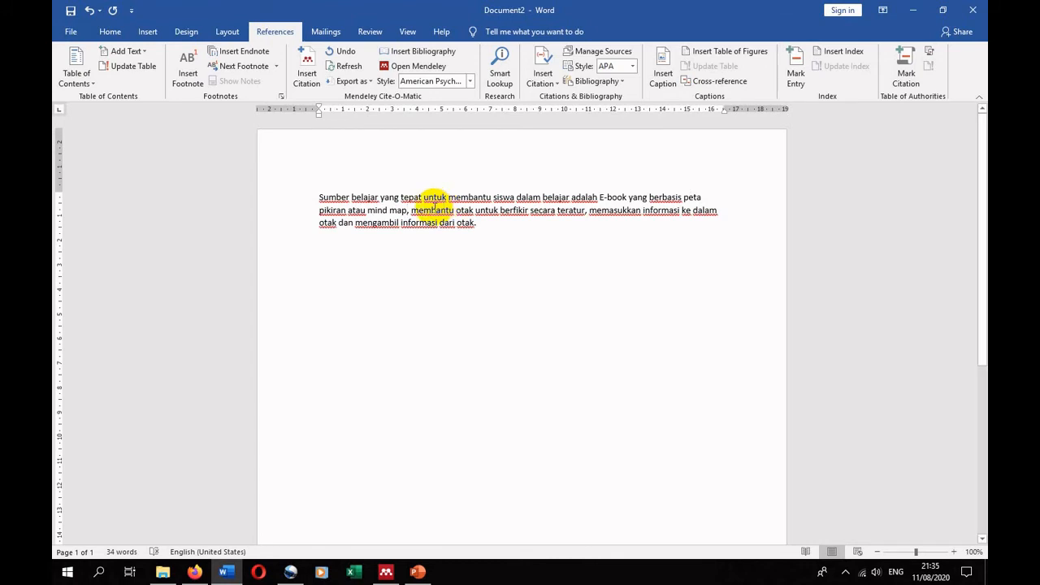
Step: Insert "karena bisa" after "mind map", remove the comma before "membantu otak", and place the cursor at the end of the paragraph
text(kare)
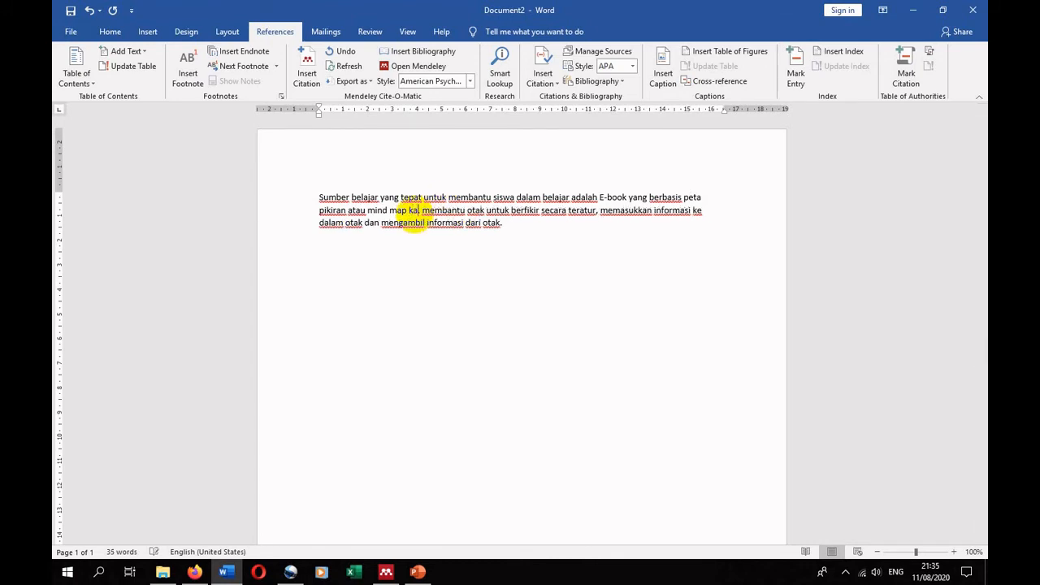
text(na b)
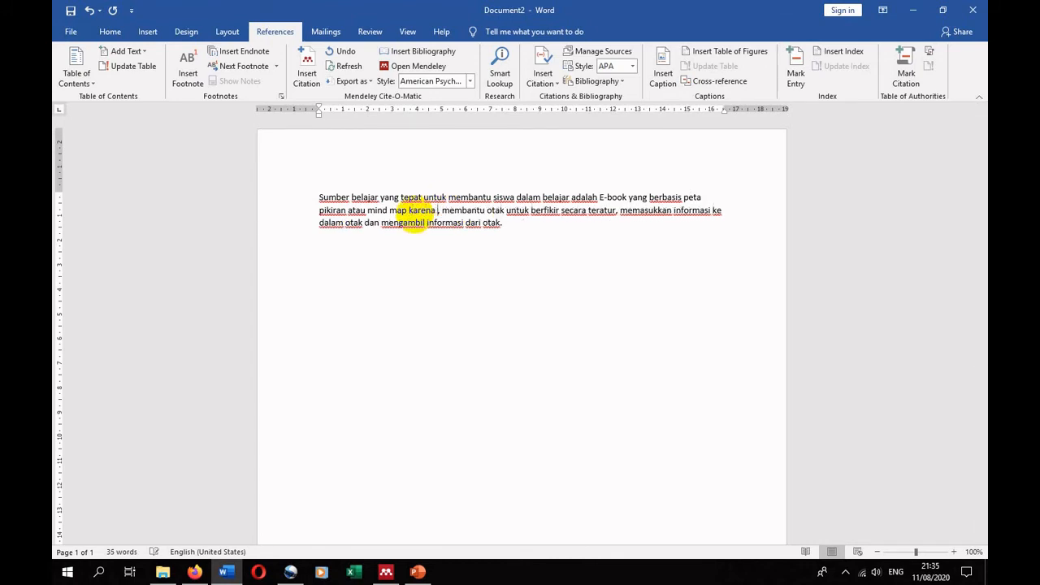
text(isa)
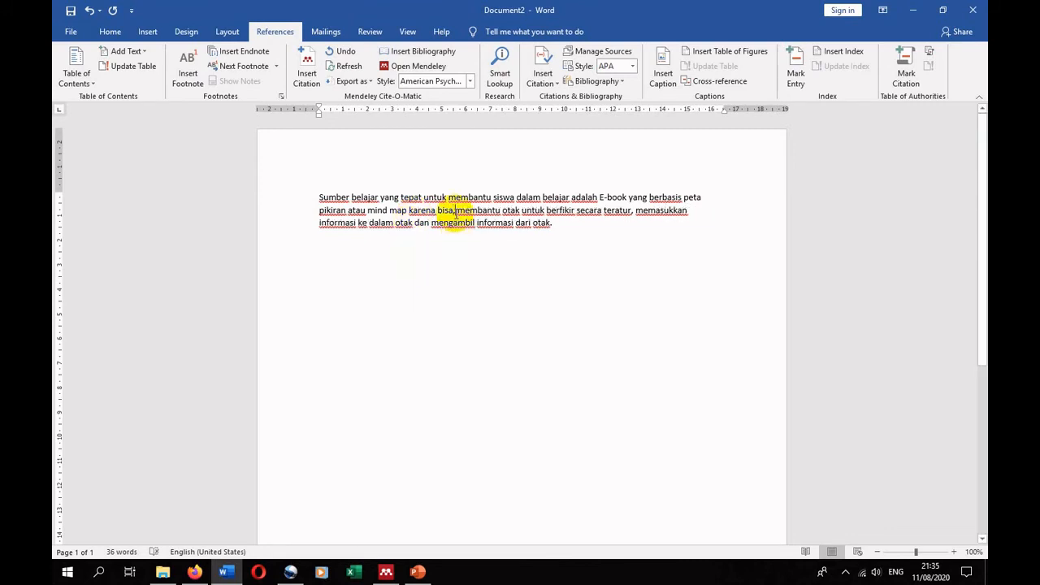
key(BackSpace)
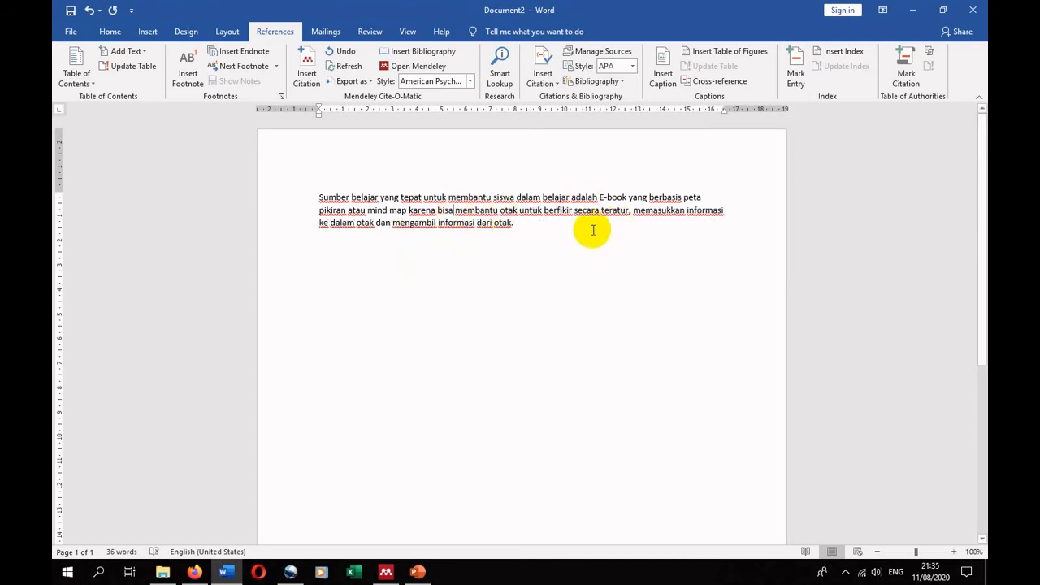
click(522, 223)
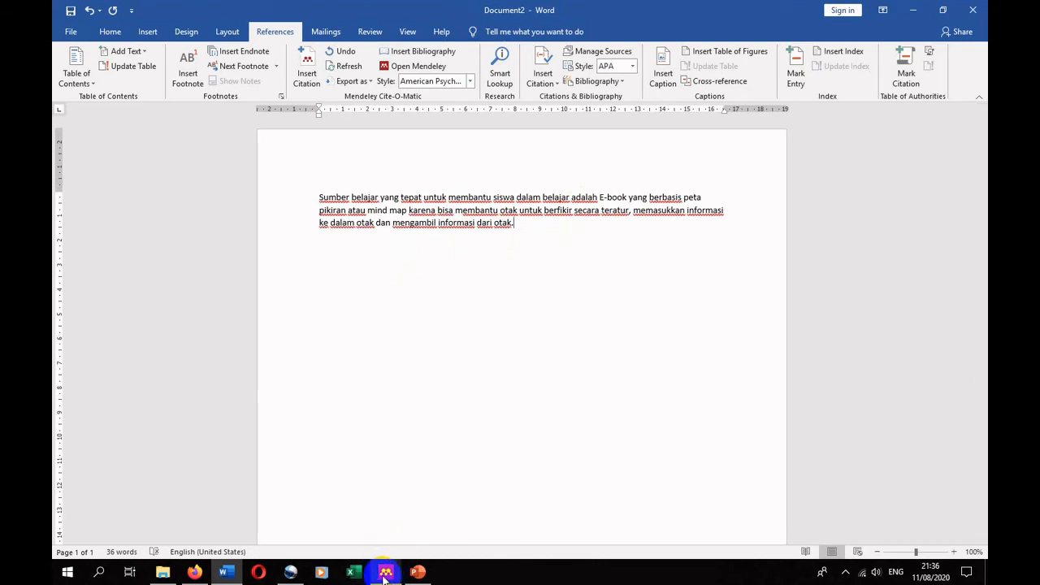
Step: Switch to Mendeley Desktop and open the authors field in the e-book mind mapping article's details
mouse_move(386, 575)
click(390, 539)
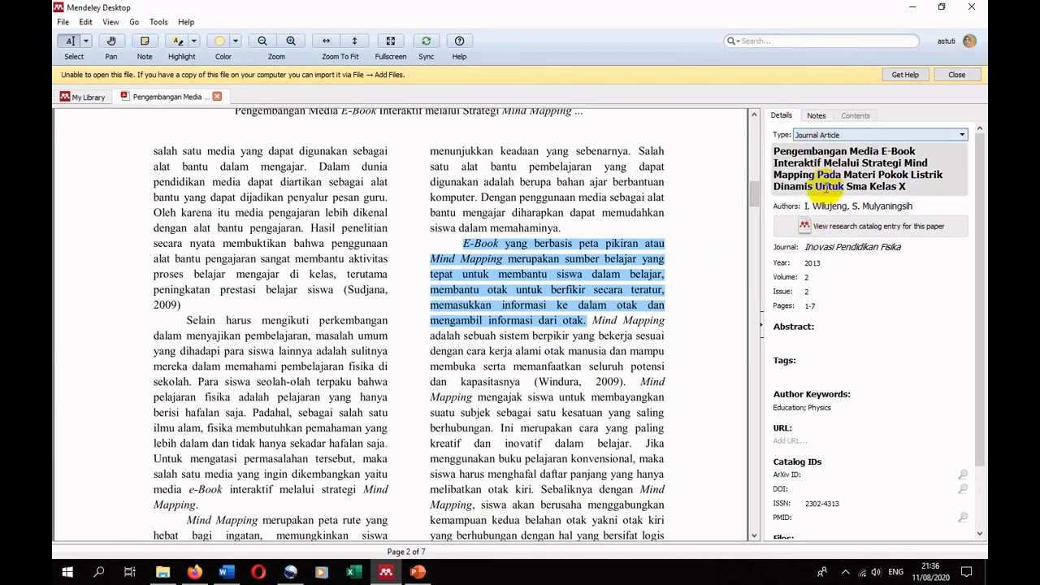
click(818, 206)
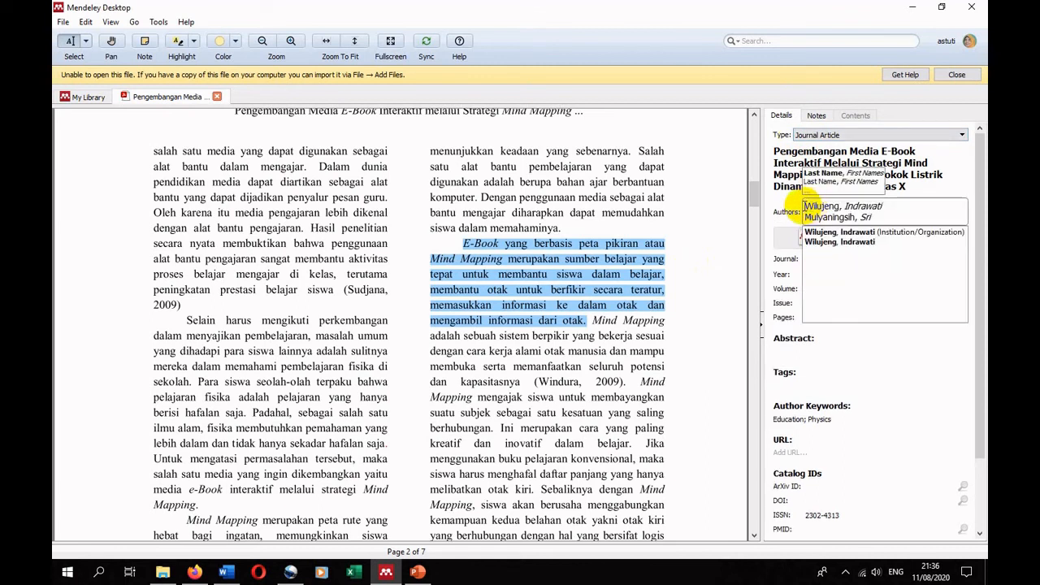
Step: Copy both author names from the e-book mind mapping article's authors field
drag(809, 205, 900, 221)
key(ctrl+c)
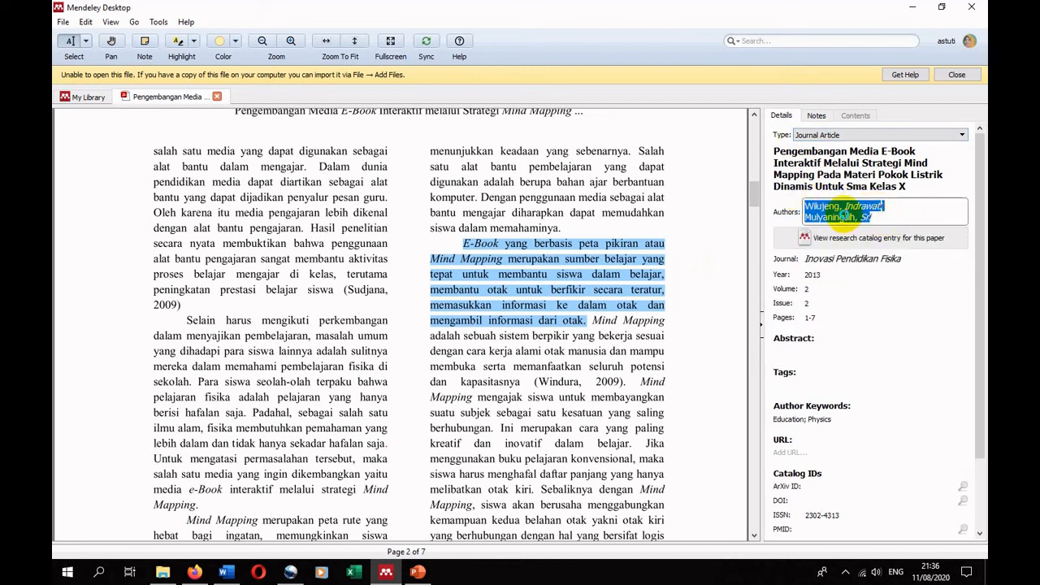
right_click(845, 217)
click(875, 273)
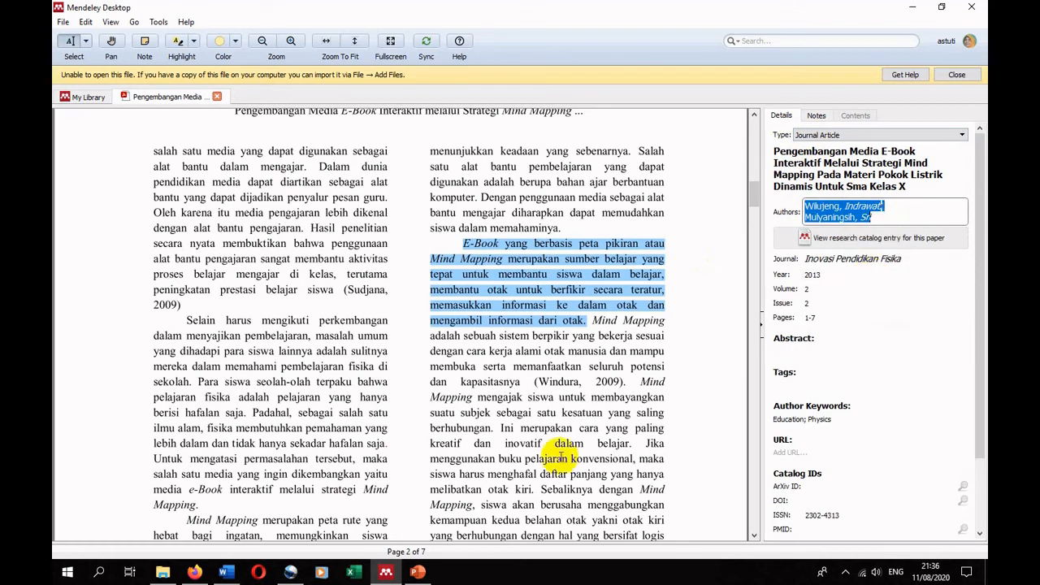
Step: Switch to Word and insert a Mendeley citation at the paragraph's end, finding the e-book mind mapping article with the copied author names
click(225, 572)
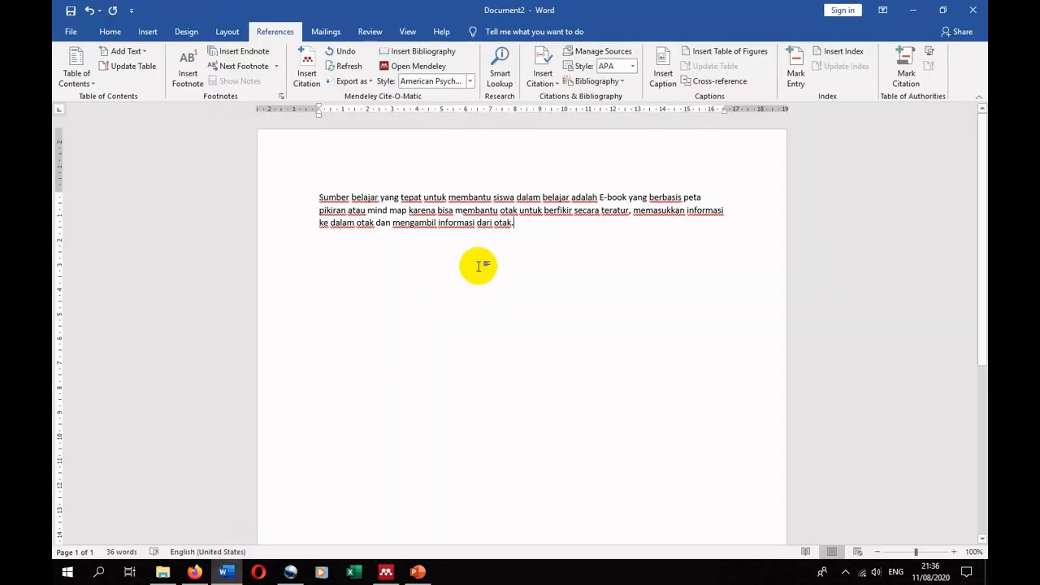
click(308, 74)
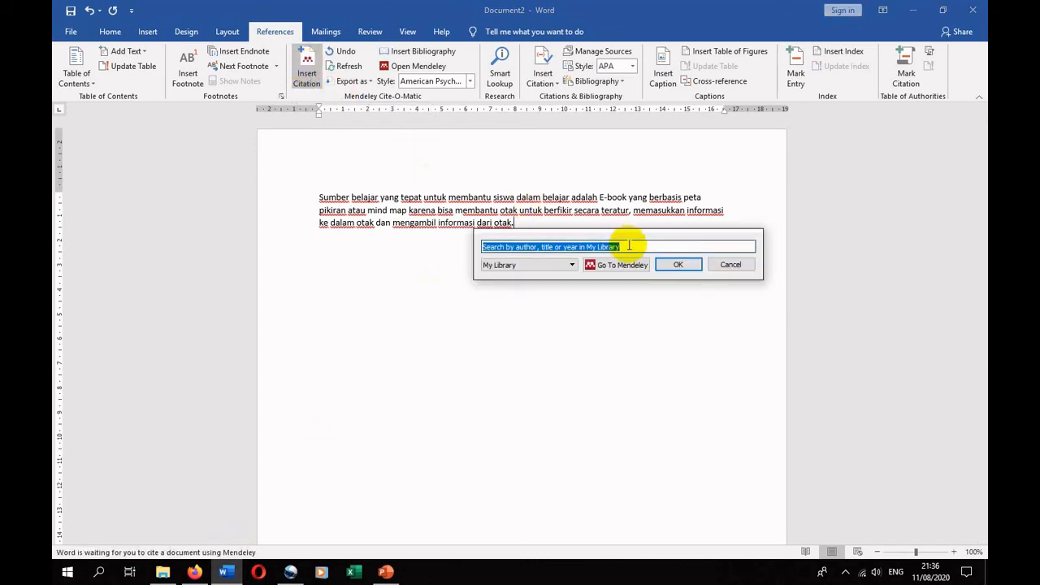
click(629, 245)
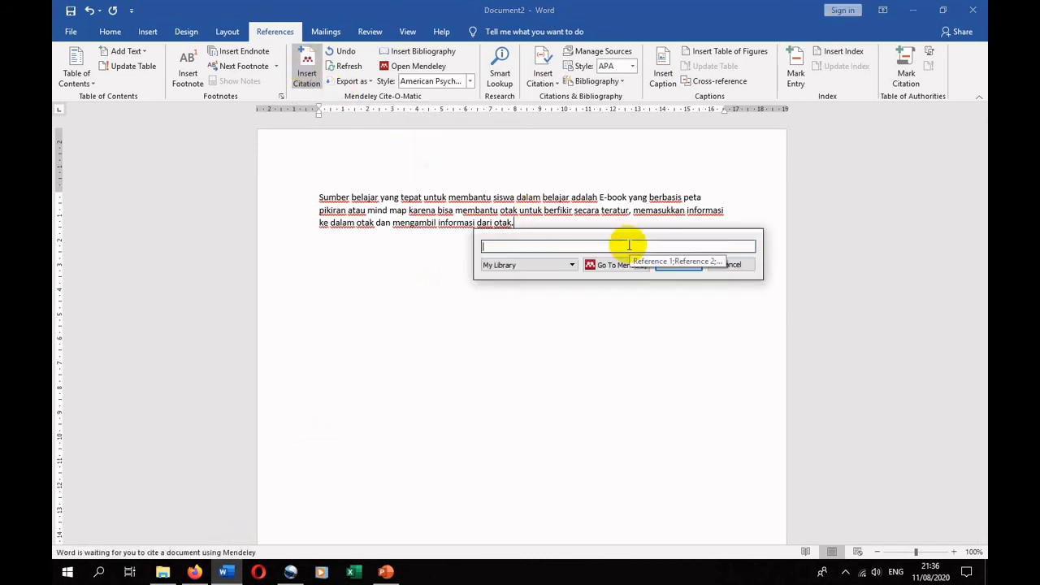
right_click(485, 250)
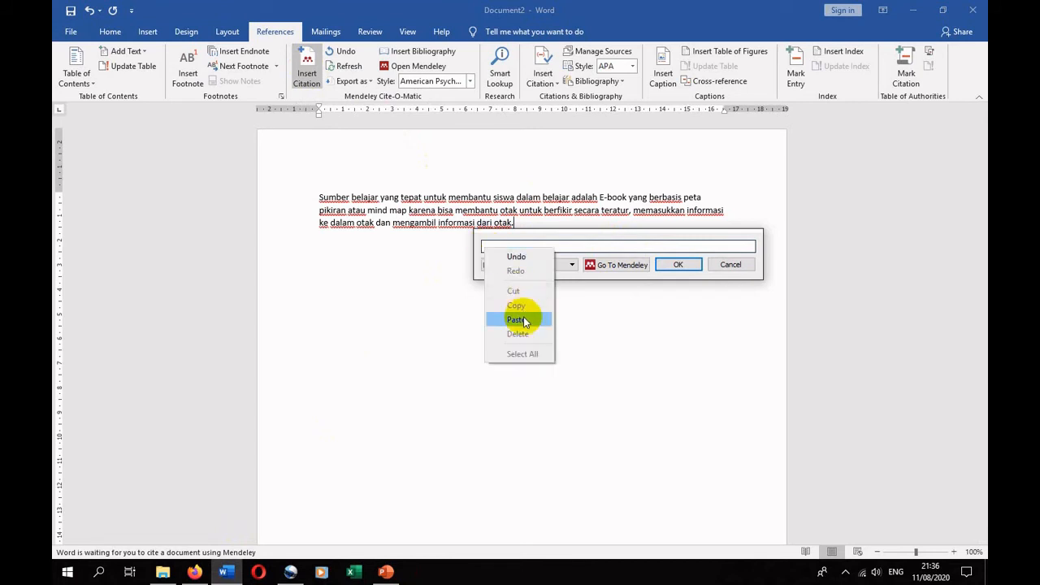
click(517, 319)
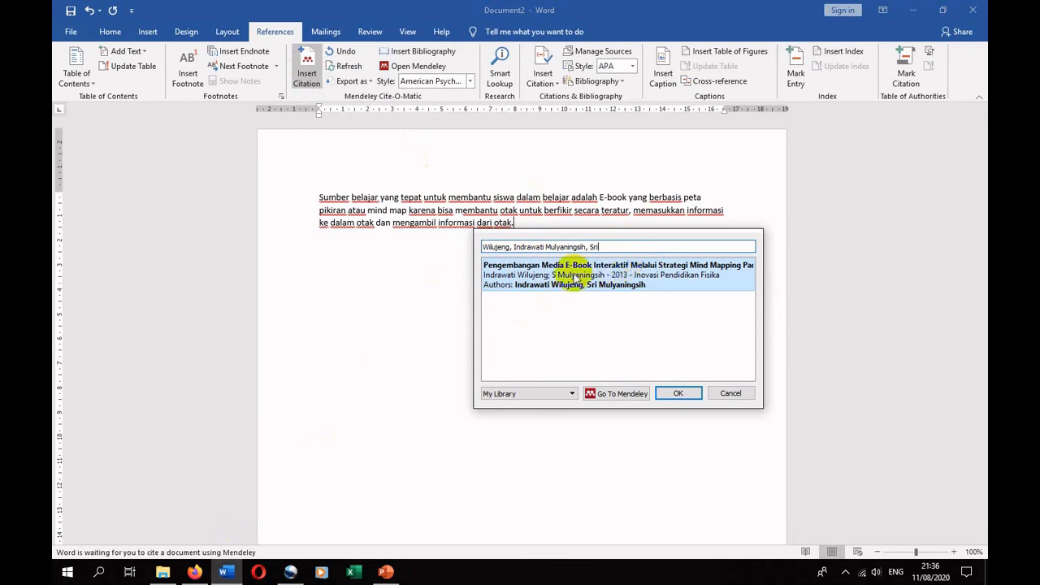
click(675, 395)
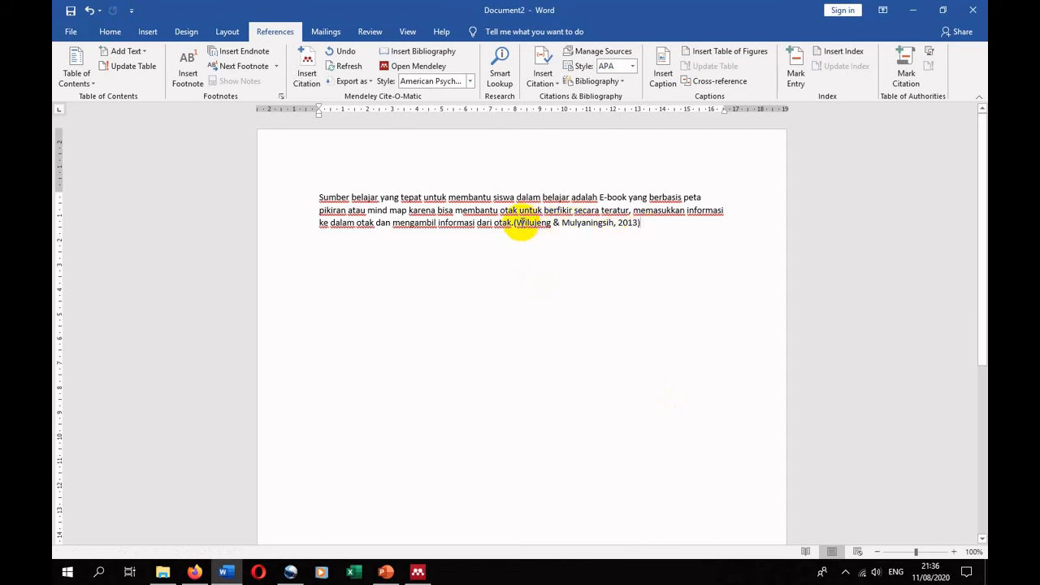
Step: Select the inserted citation to check it, and start a new empty paragraph below the cited text
click(517, 230)
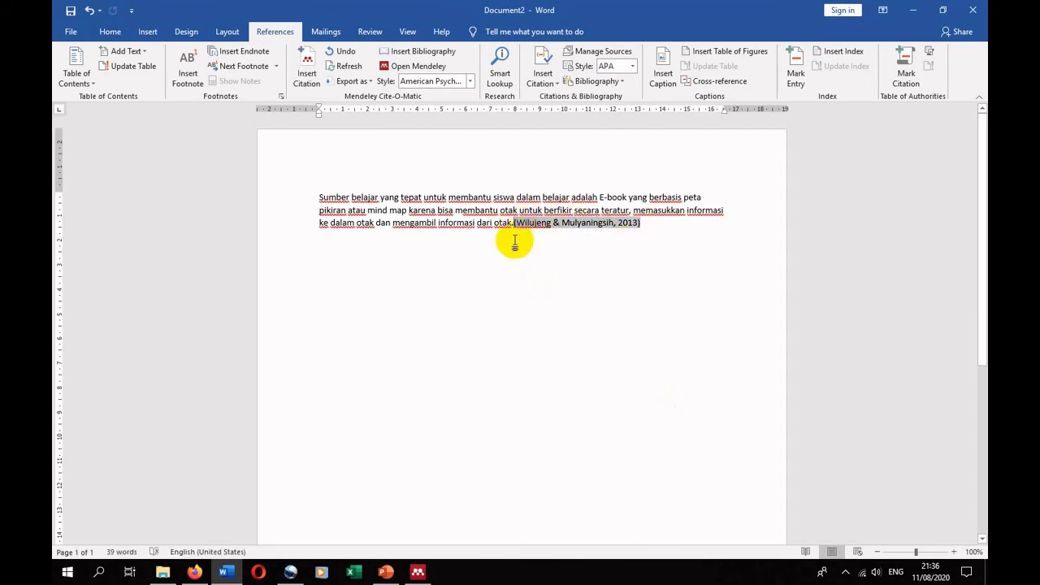
click(478, 198)
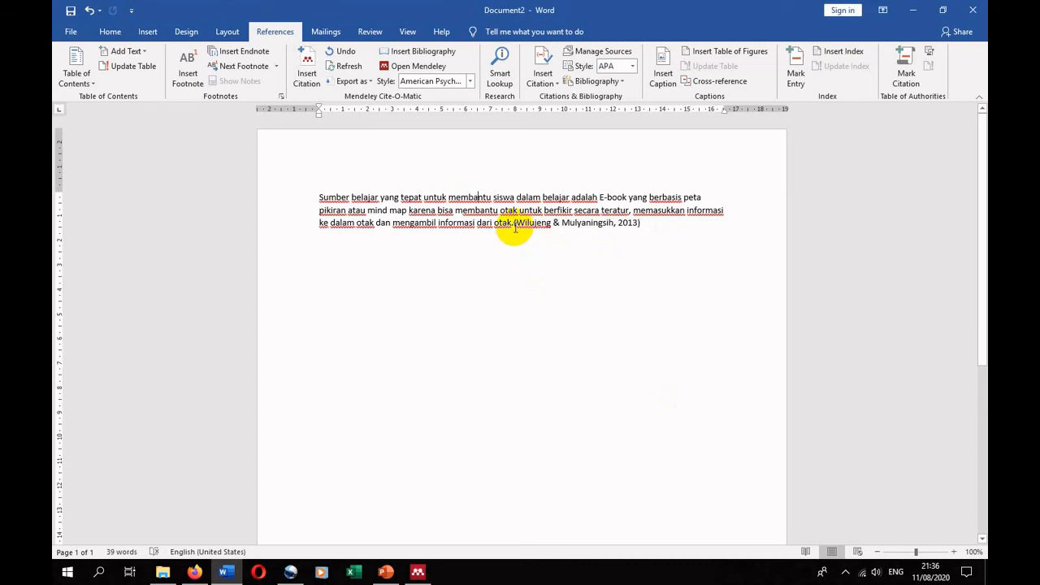
click(513, 227)
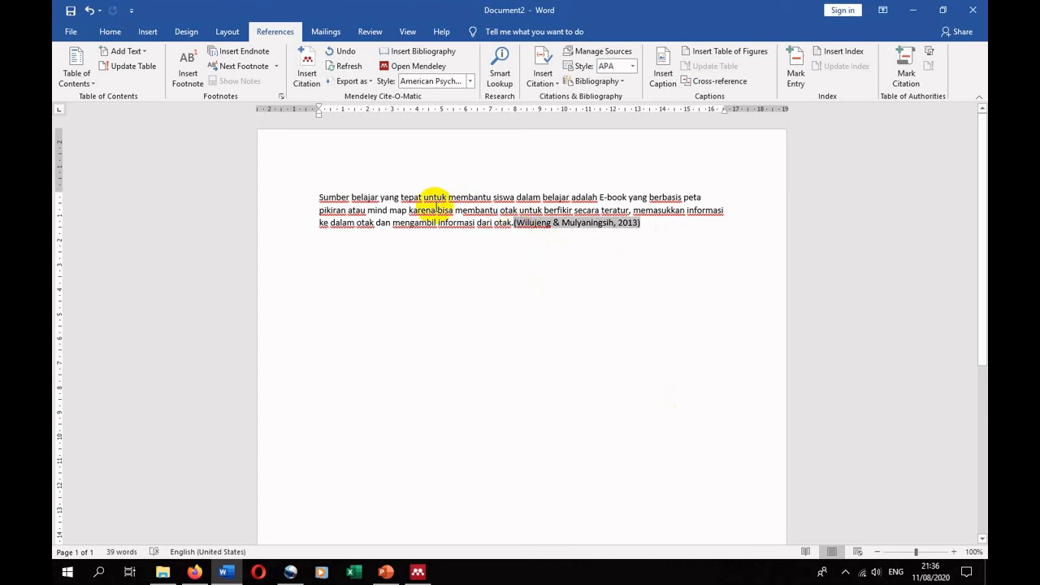
click(448, 264)
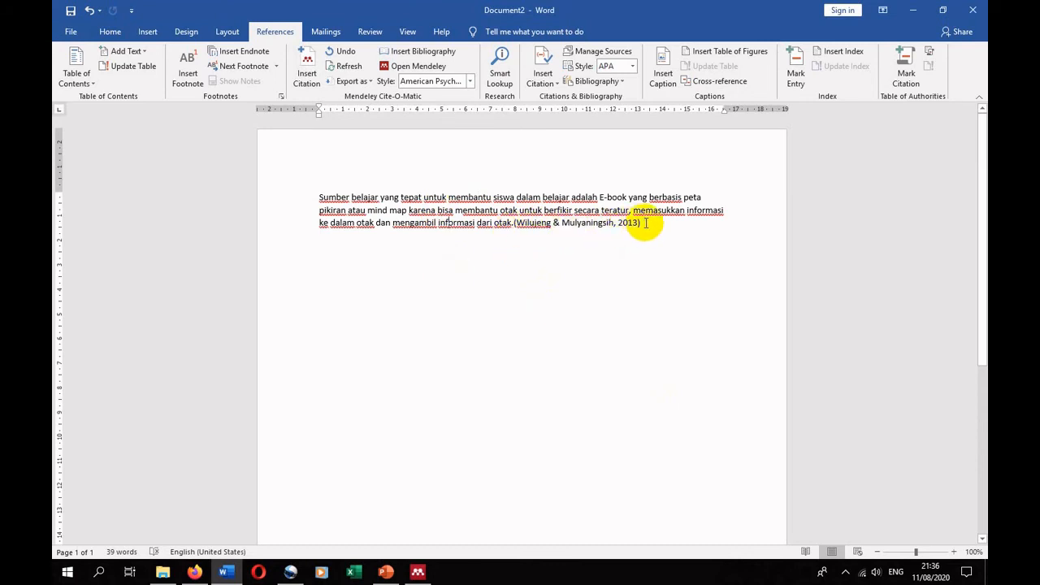
key(Return)
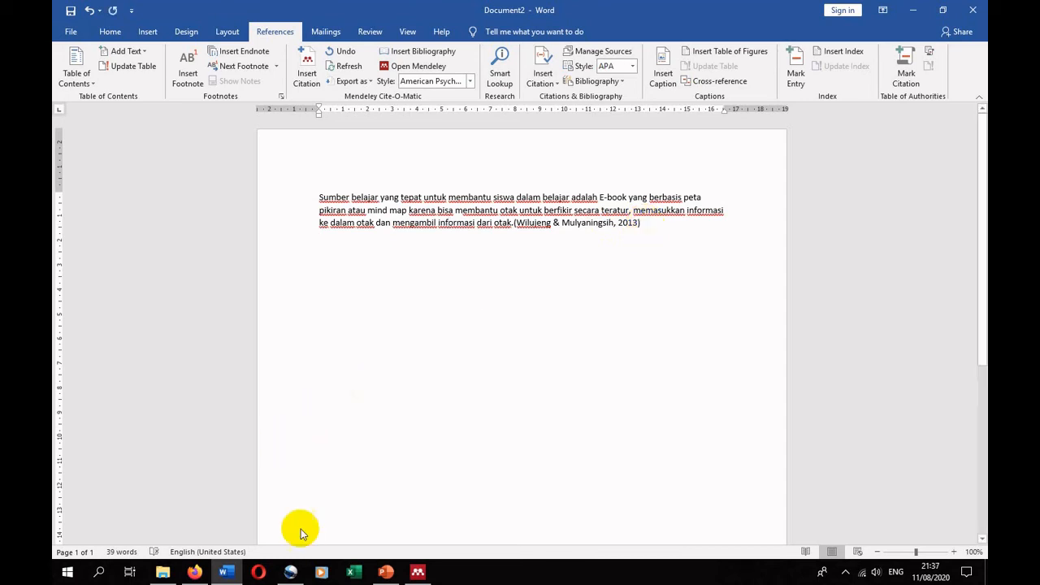
Step: Switch to Mendeley Desktop, close the open article, and show the Book folder of the library
mouse_move(416, 574)
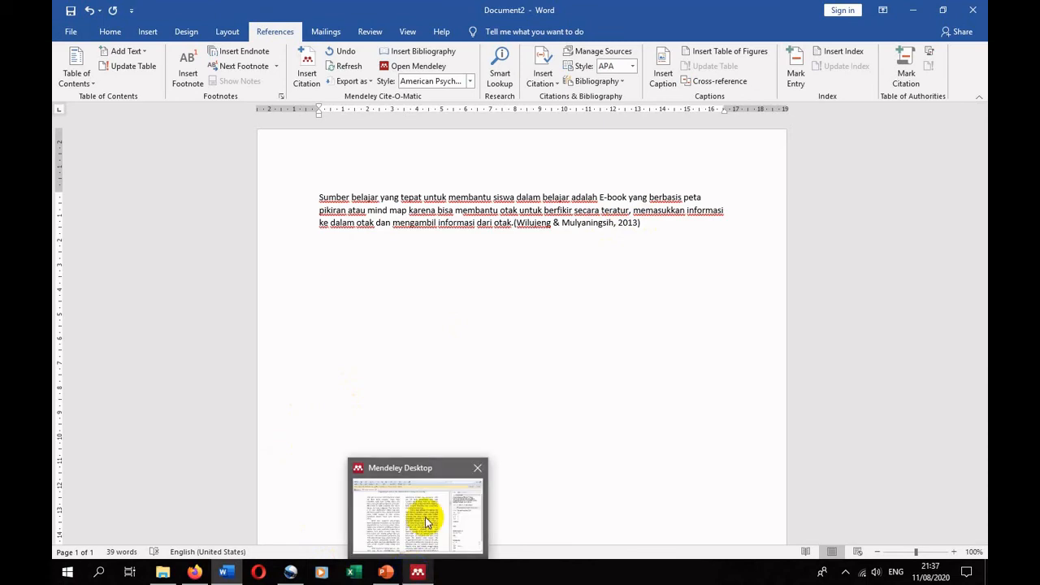
click(426, 517)
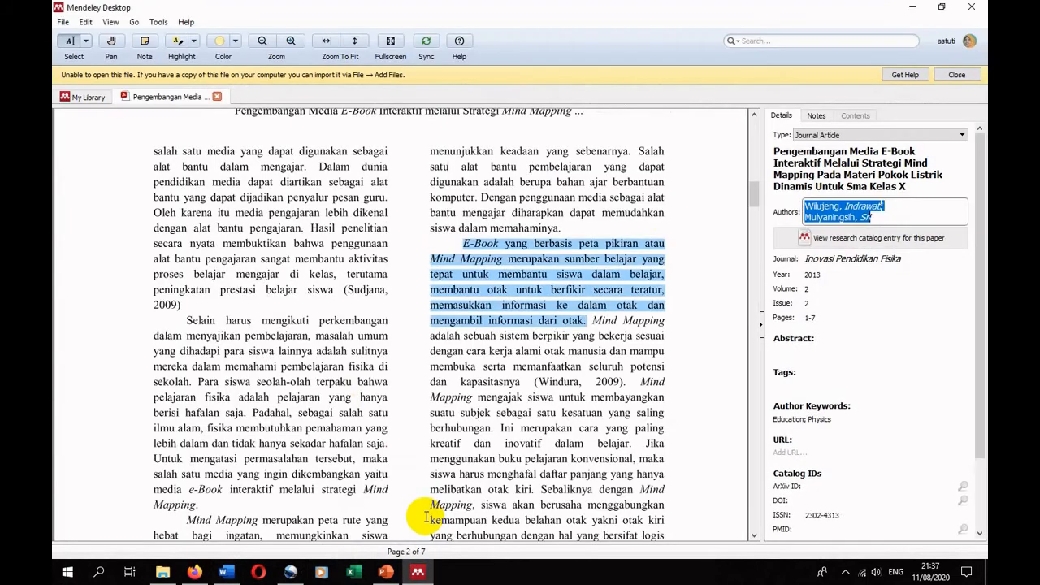
click(217, 98)
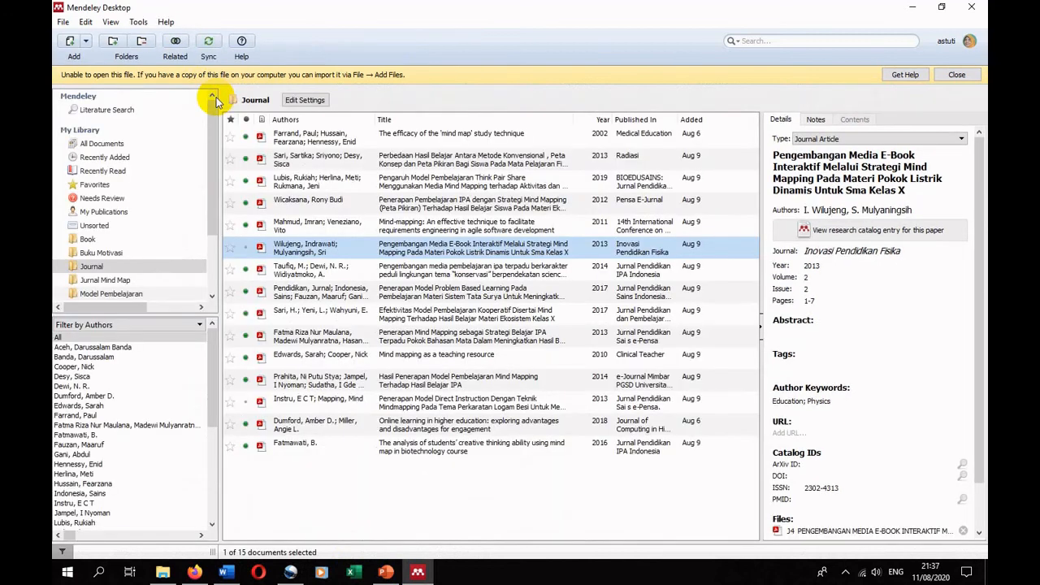
click(87, 241)
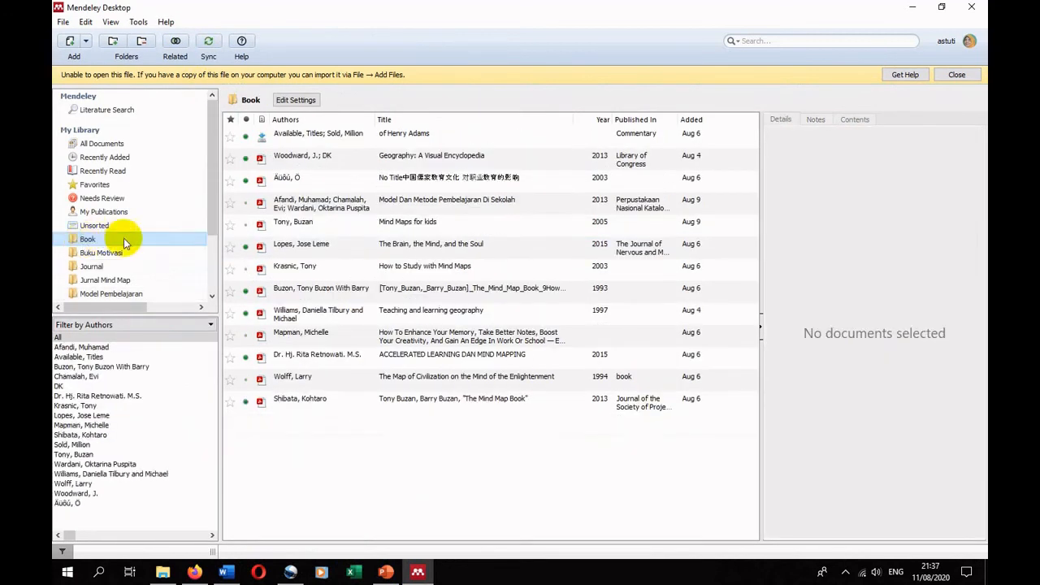
Step: Open the attached PDF of the book "Model Dan Metode Pembelajaran Di Sekolah"
click(314, 209)
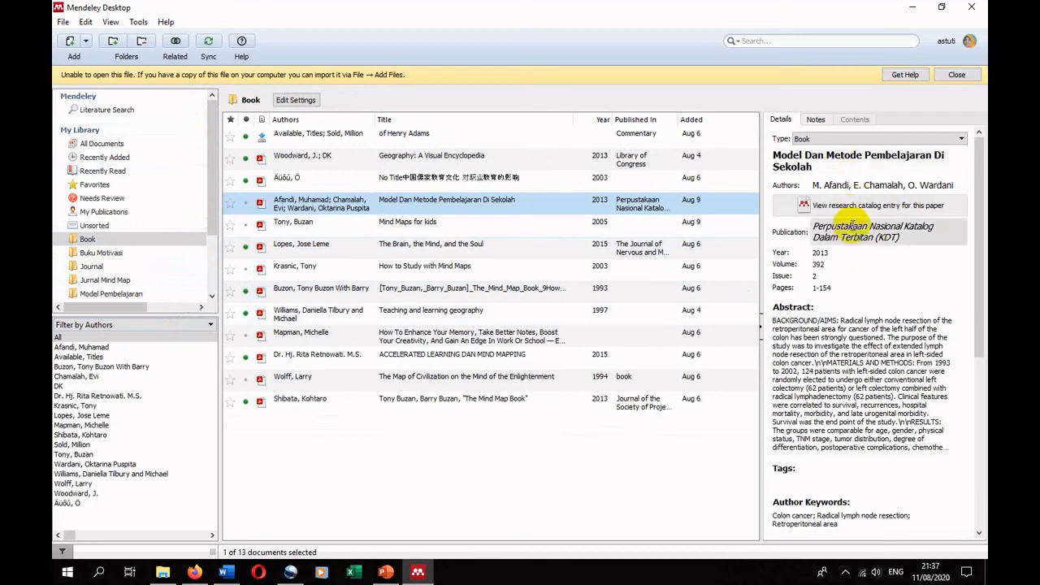
scroll(846, 294, down, 5)
scroll(829, 366, down, 1)
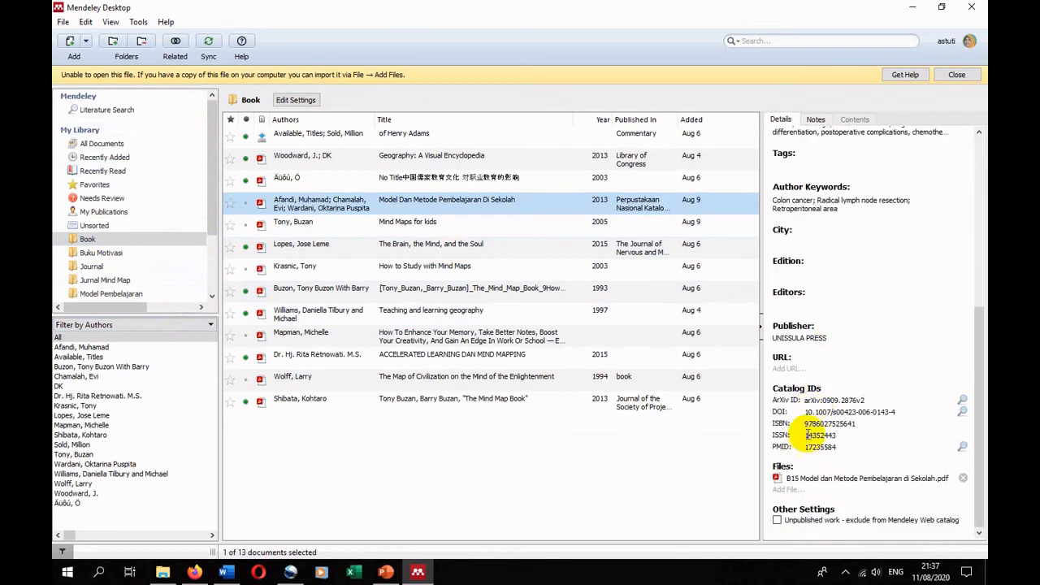
click(796, 479)
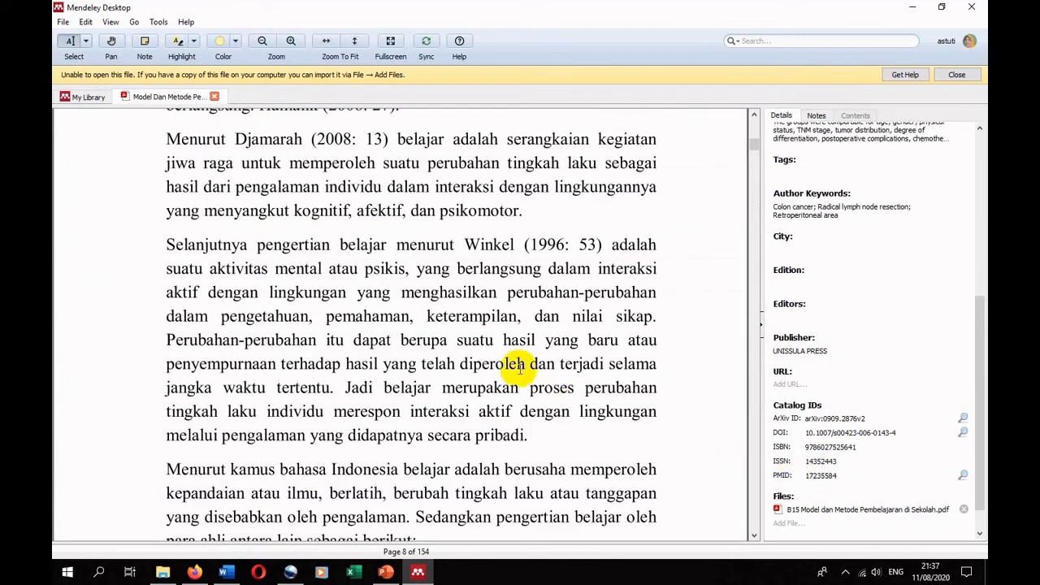
Step: Look through the book's title page and publication data page, comparing them with the reference details
scroll(516, 358, down, 5)
scroll(516, 351, up, 20)
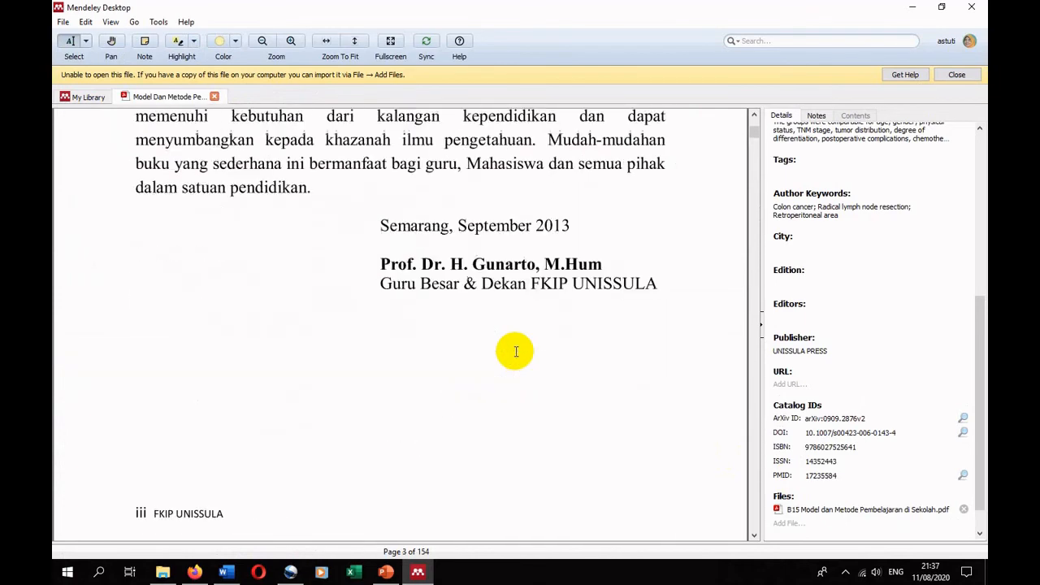
scroll(516, 352, up, 3)
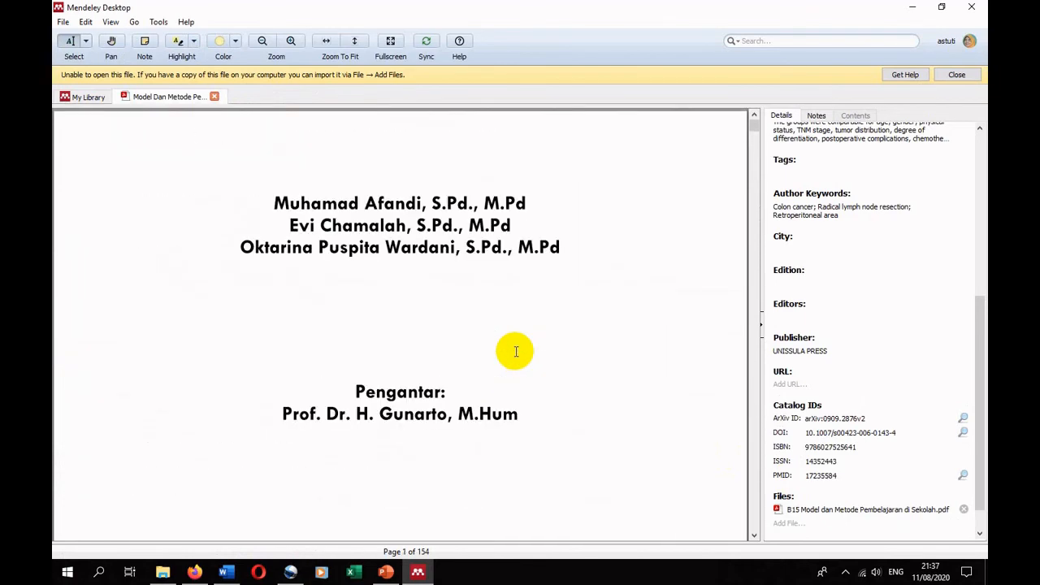
scroll(516, 352, up, 2)
scroll(516, 351, down, 8)
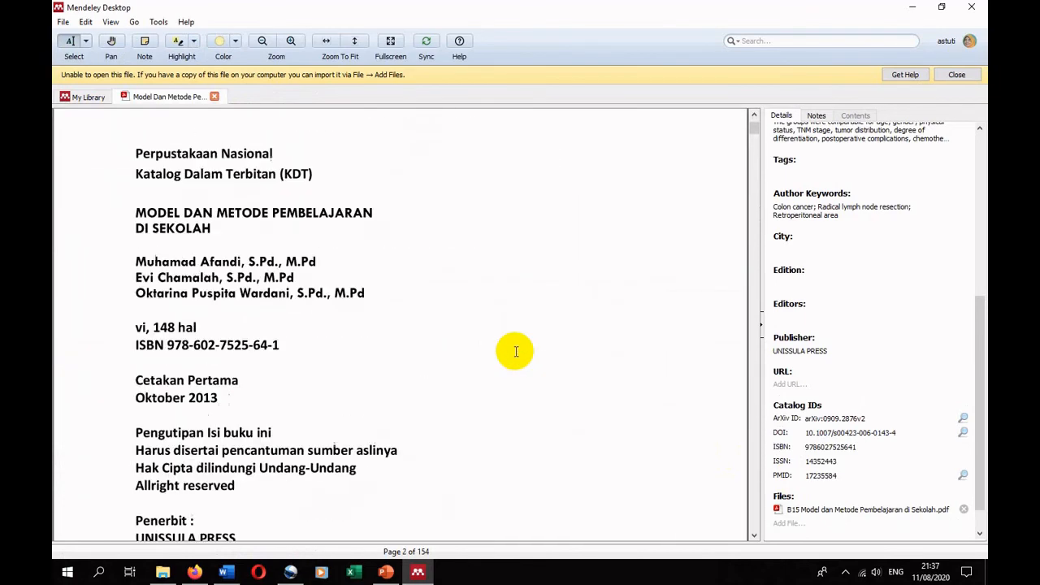
scroll(955, 304, down, 2)
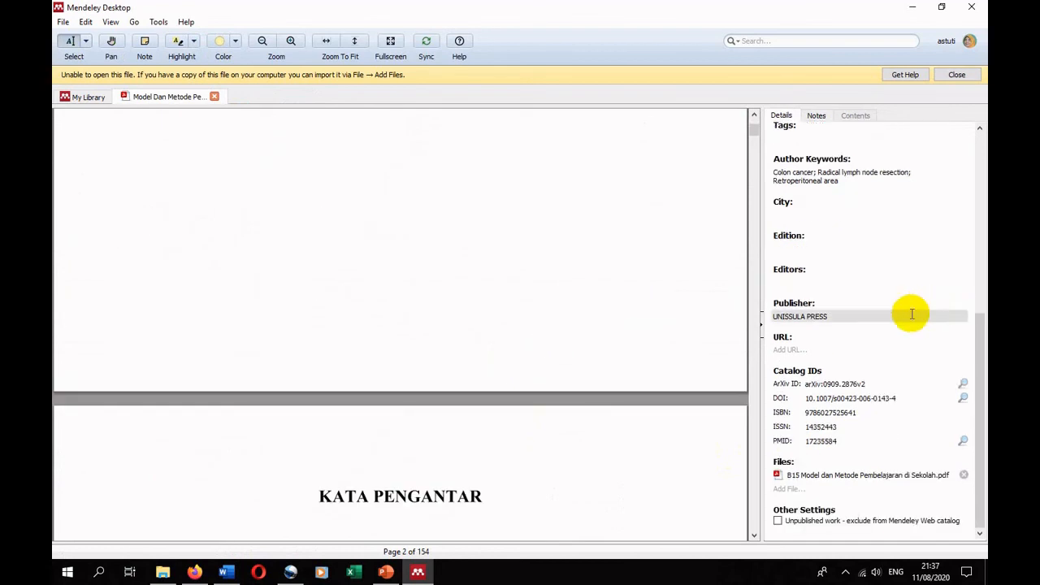
Step: Copy the passage from "Dalam kegiatan belajar mengajar" on book page 3 to "tujuan pembelajaran." on the following page
scroll(410, 389, down, 5)
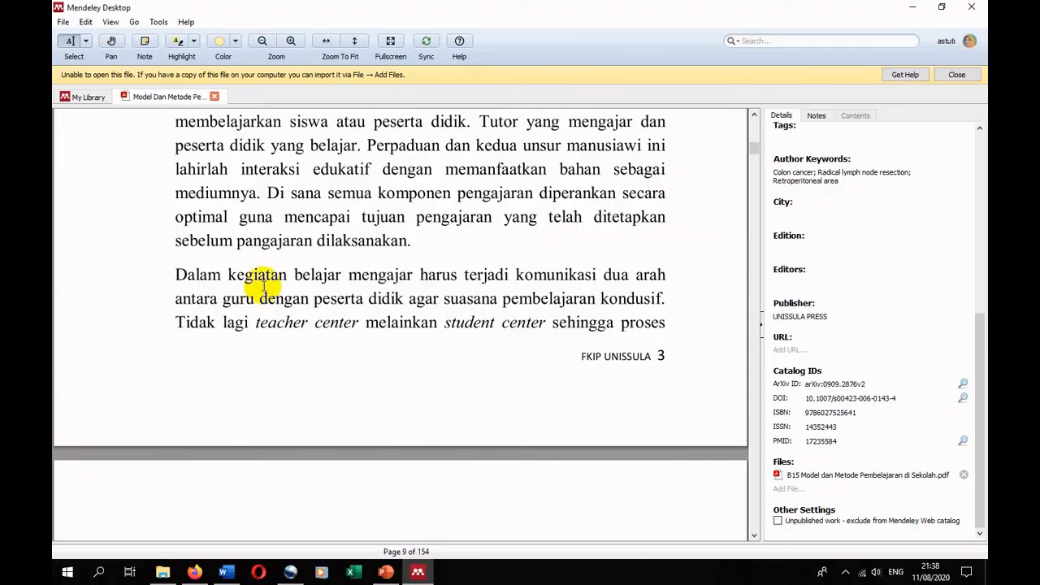
scroll(244, 268, up, 3)
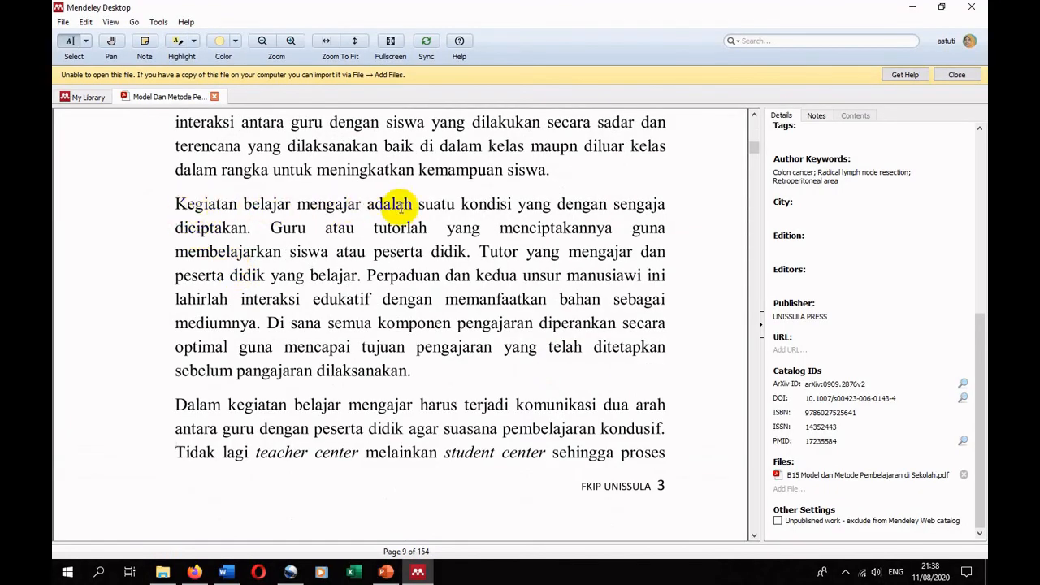
scroll(232, 392, down, 5)
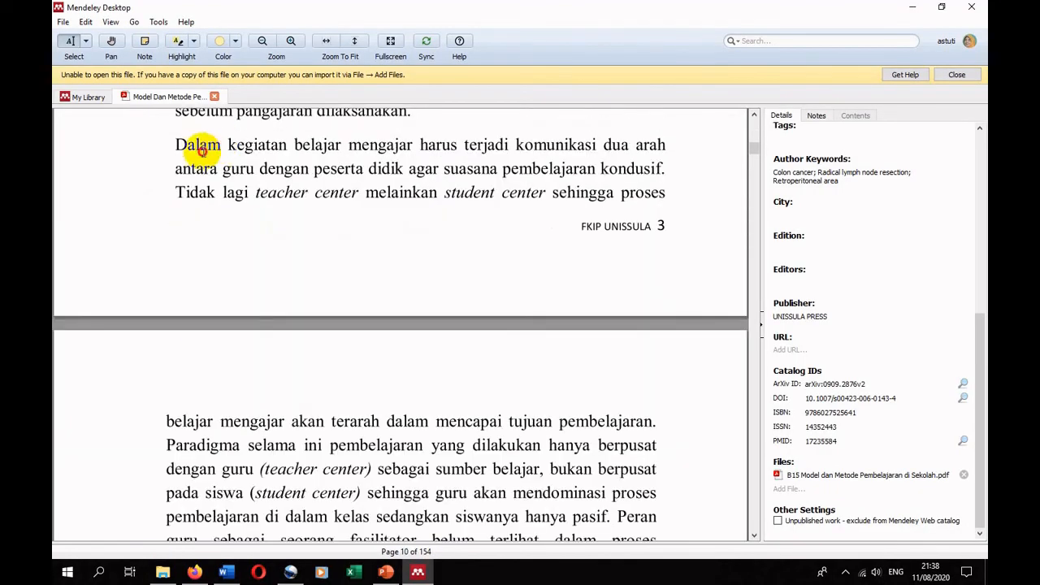
drag(174, 144, 656, 423)
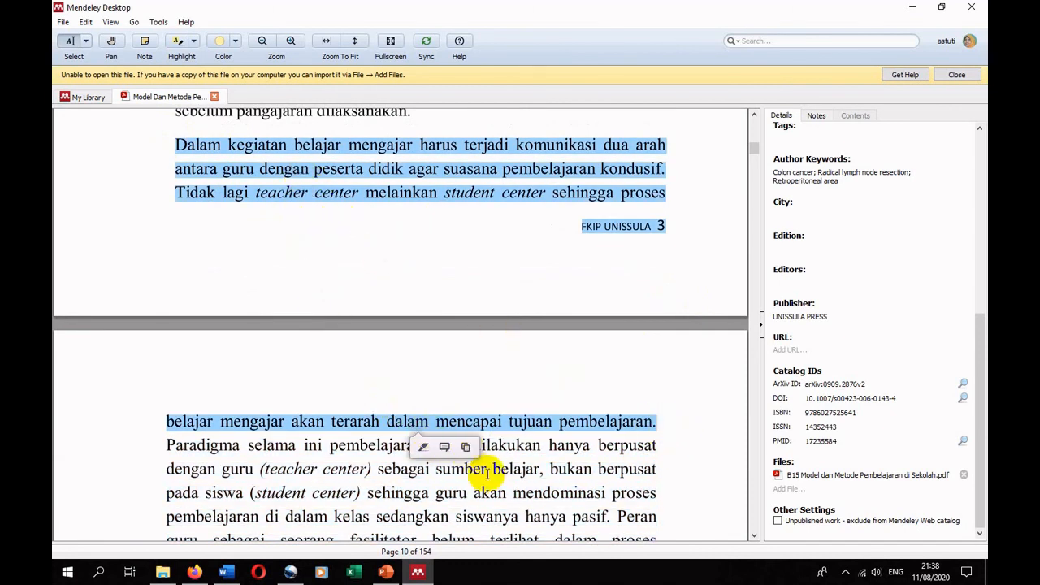
click(466, 447)
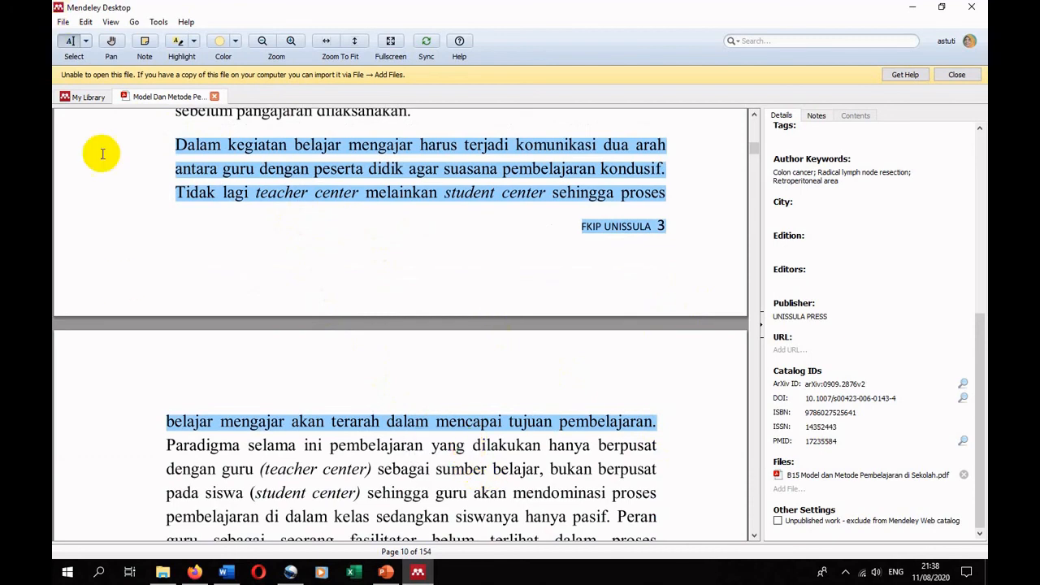
Step: Switch to Word and paste the copied book passage into the empty paragraph below the cited text
click(227, 573)
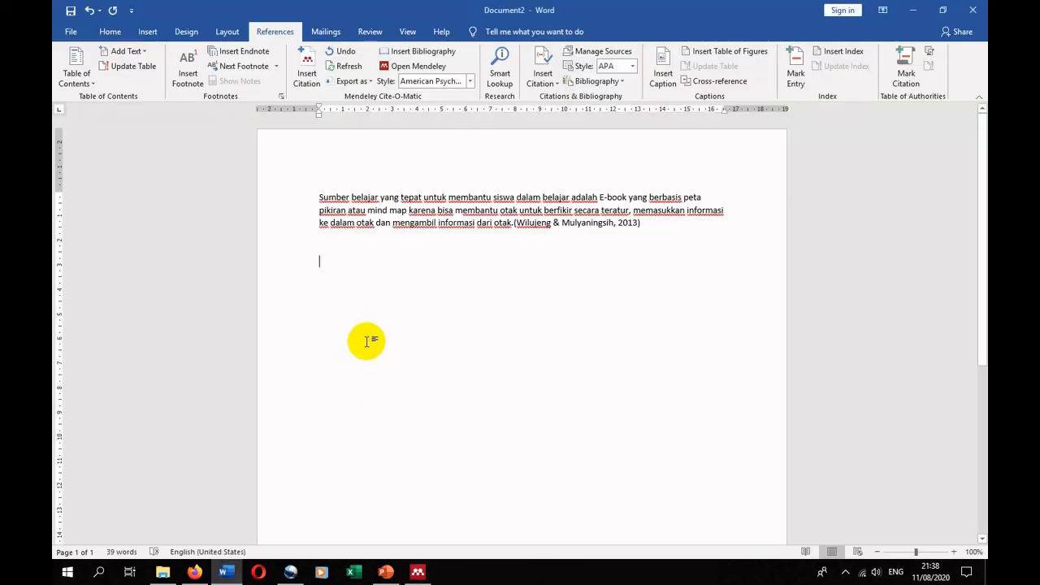
right_click(321, 266)
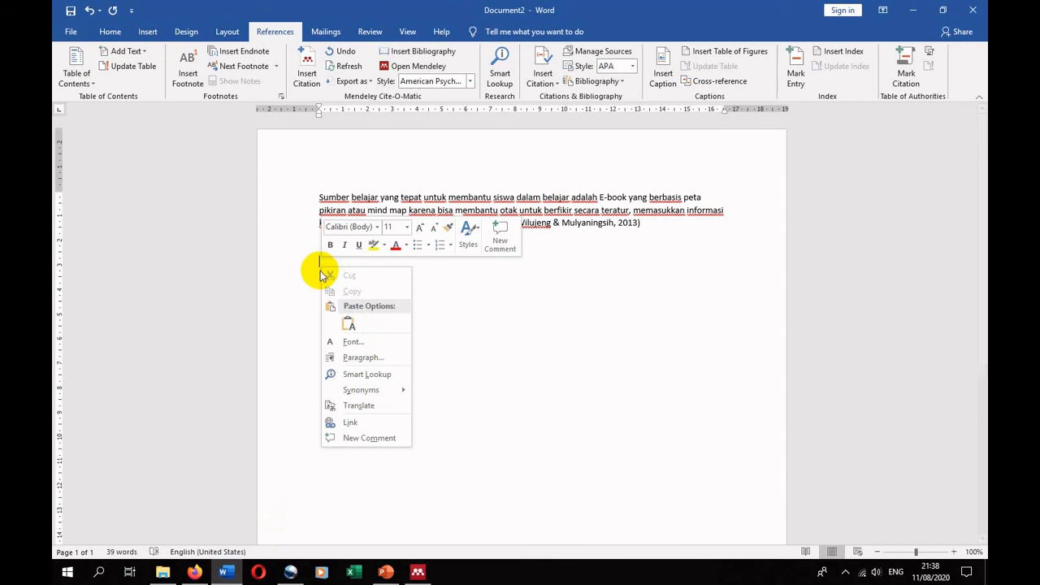
click(339, 330)
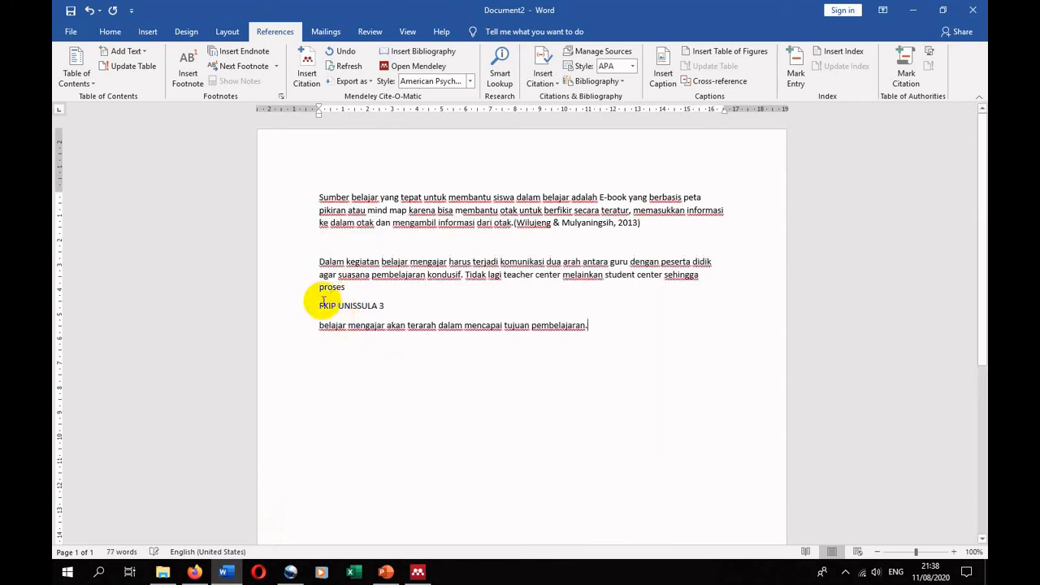
Step: Delete the stray "FKIP UNISSULA 3" line and join "belajar mengajar akan terarah" to the line ending in "proses"
click(409, 301)
triple_click(409, 301)
key(Delete)
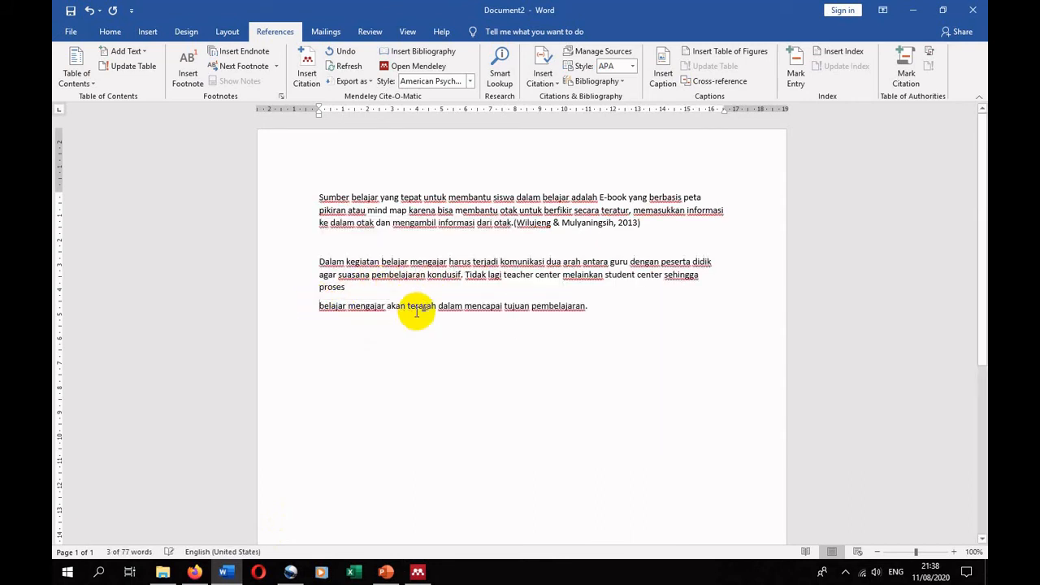
key(BackSpace)
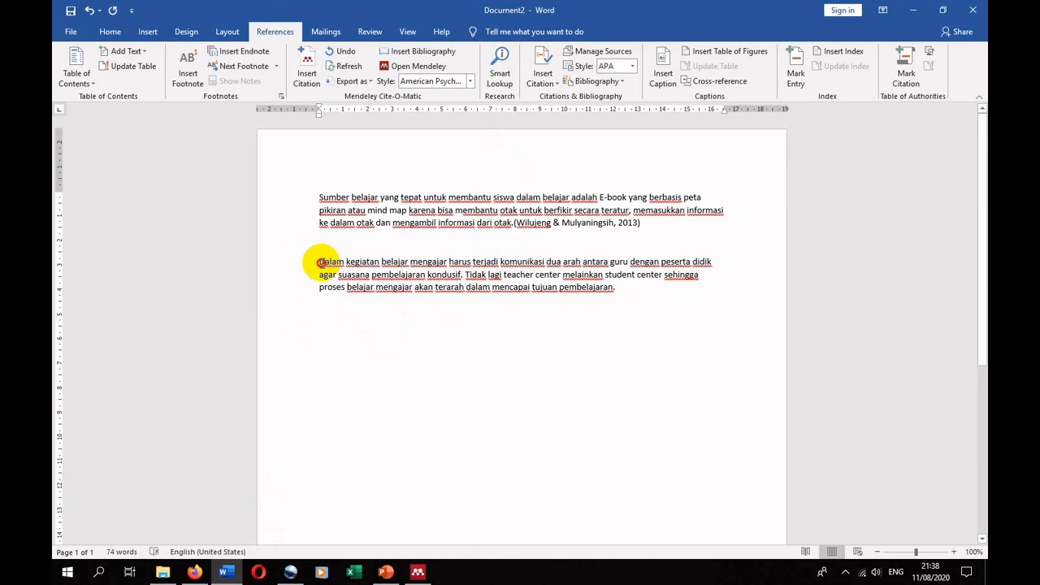
Step: Replace the first sentence of the pasted book passage with a paraphrase running from "Agar tercipta suasana pembelajaran yang kondusif" to "guru dan peserta didik"
drag(320, 262, 453, 275)
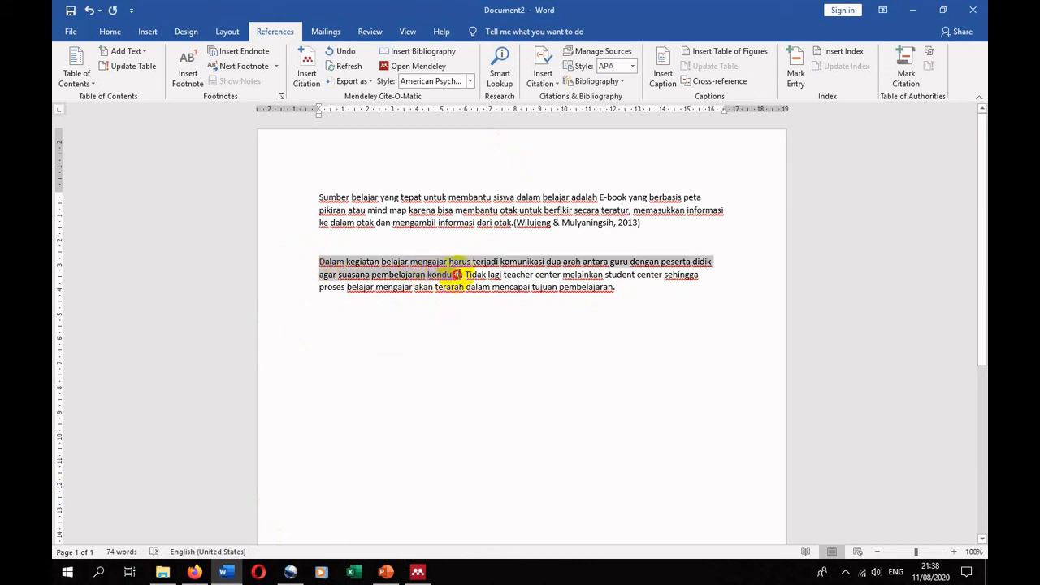
drag(457, 275, 460, 274)
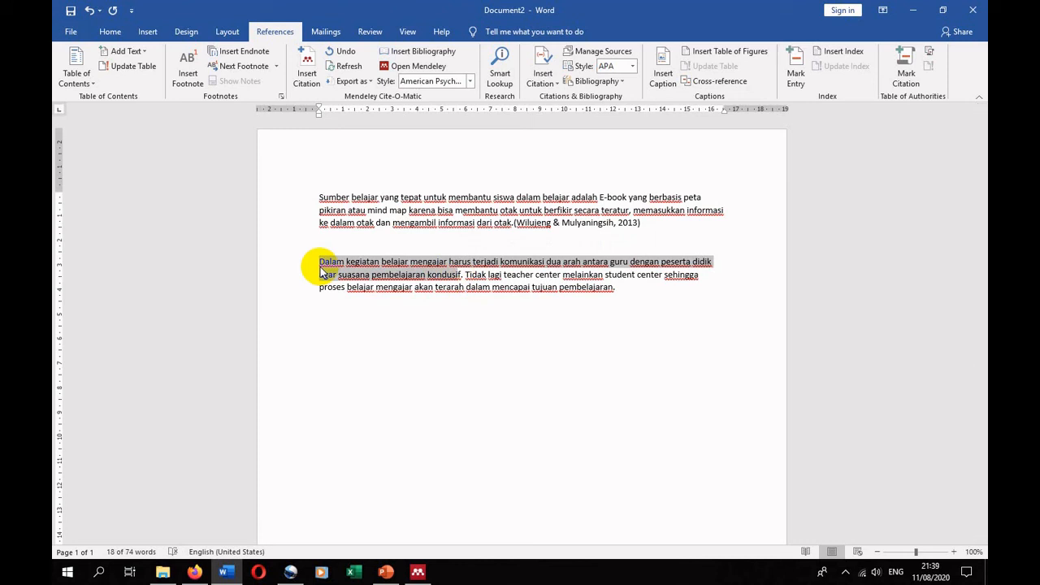
text(Agar tercip)
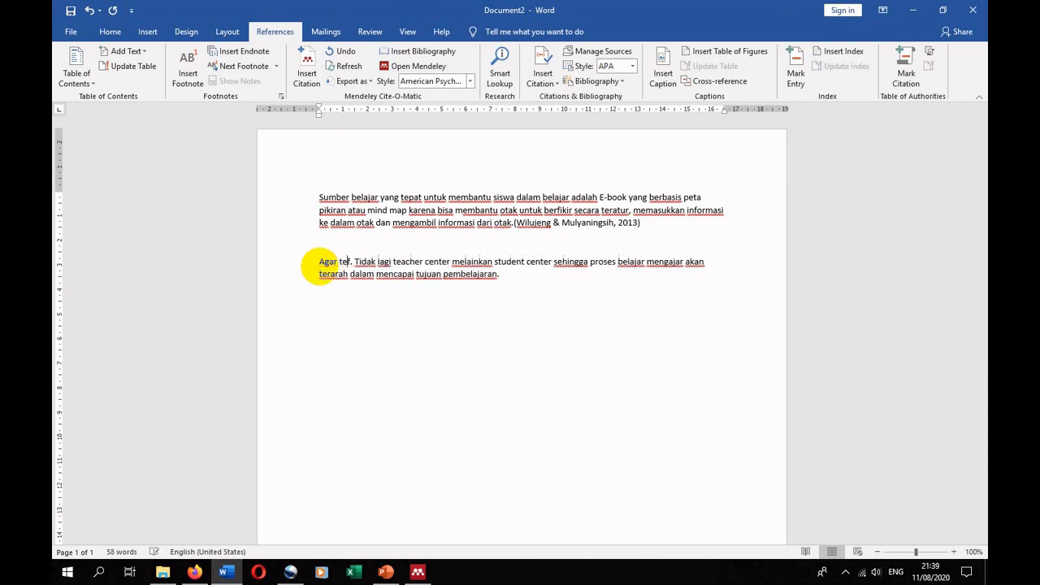
text(ta)
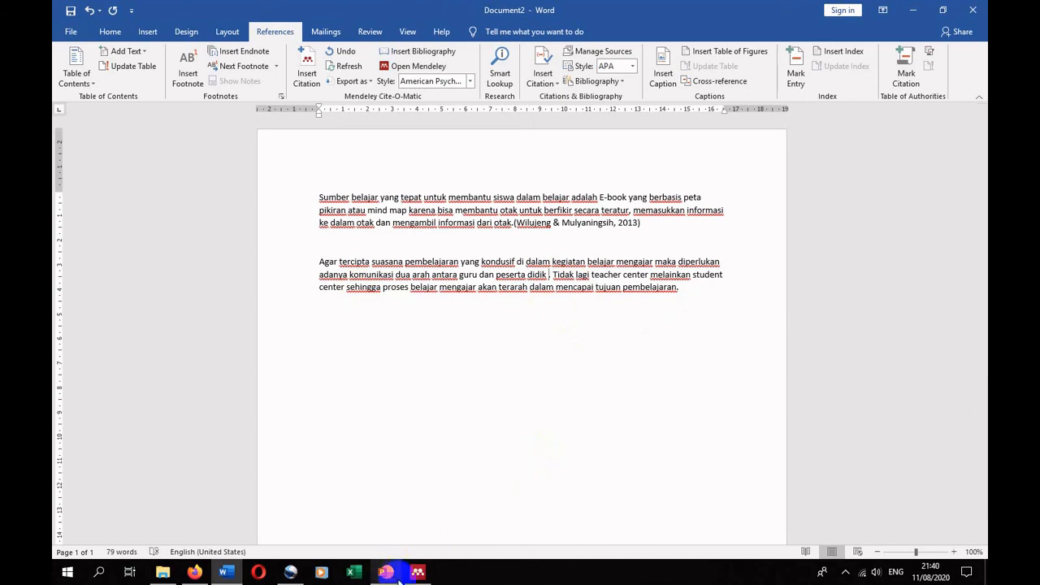
Step: Switch to Mendeley Desktop and copy all the author names from the details of the book "Model Dan Metode Pembelajaran Di Sekolah"
click(417, 573)
scroll(801, 269, up, 5)
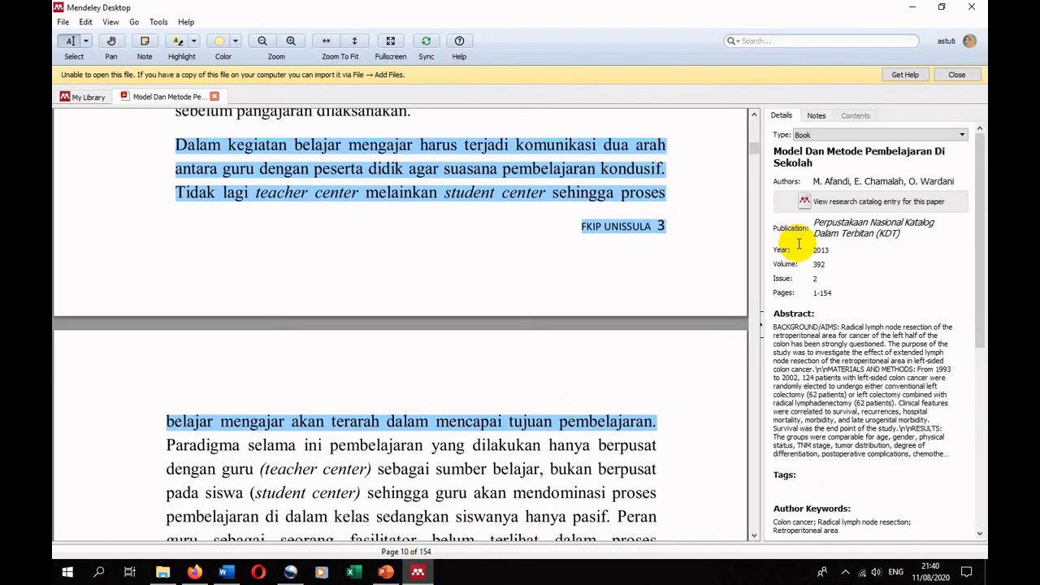
click(816, 181)
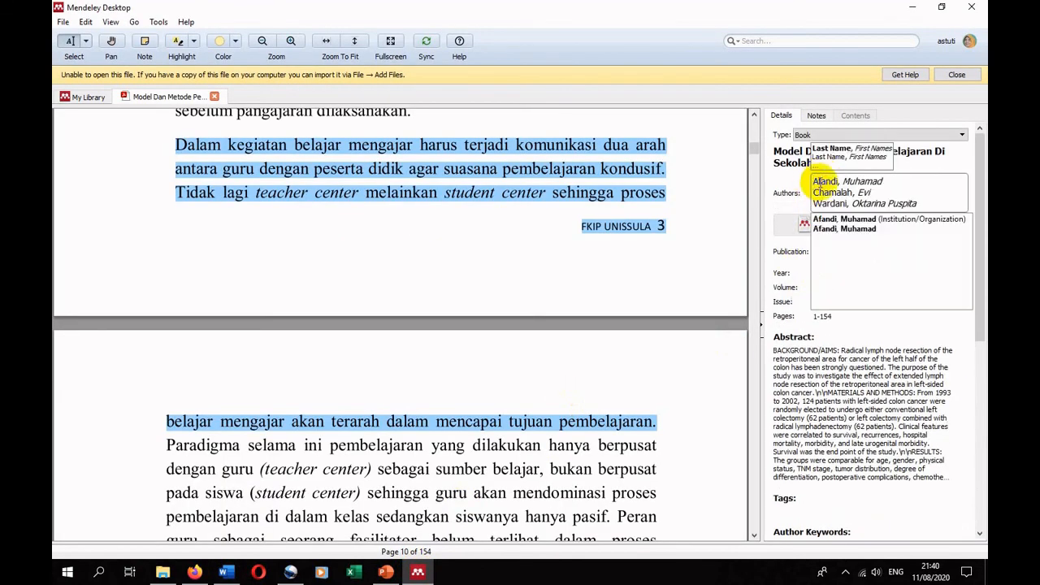
drag(816, 181, 925, 208)
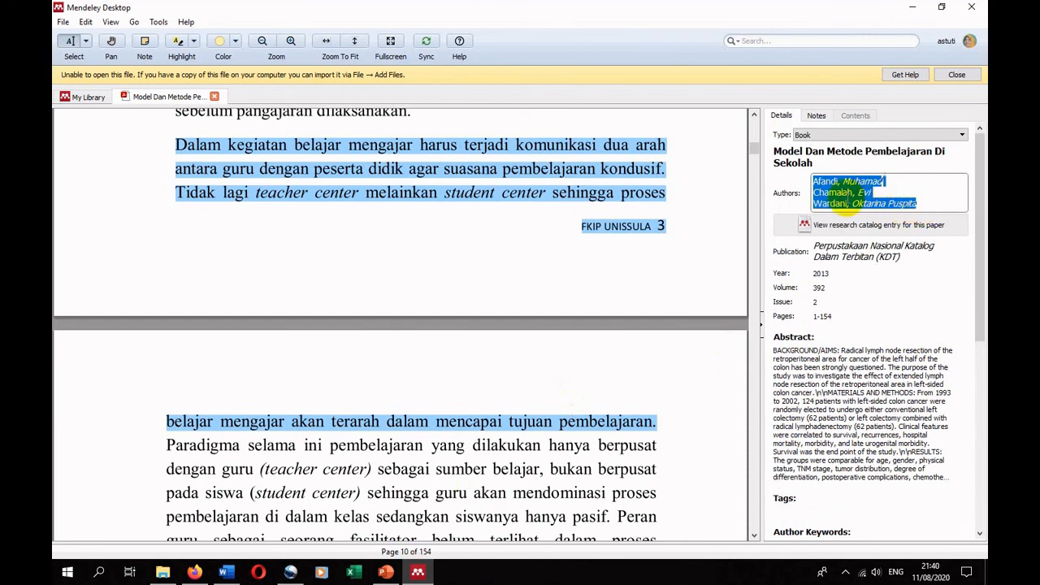
right_click(825, 199)
click(857, 250)
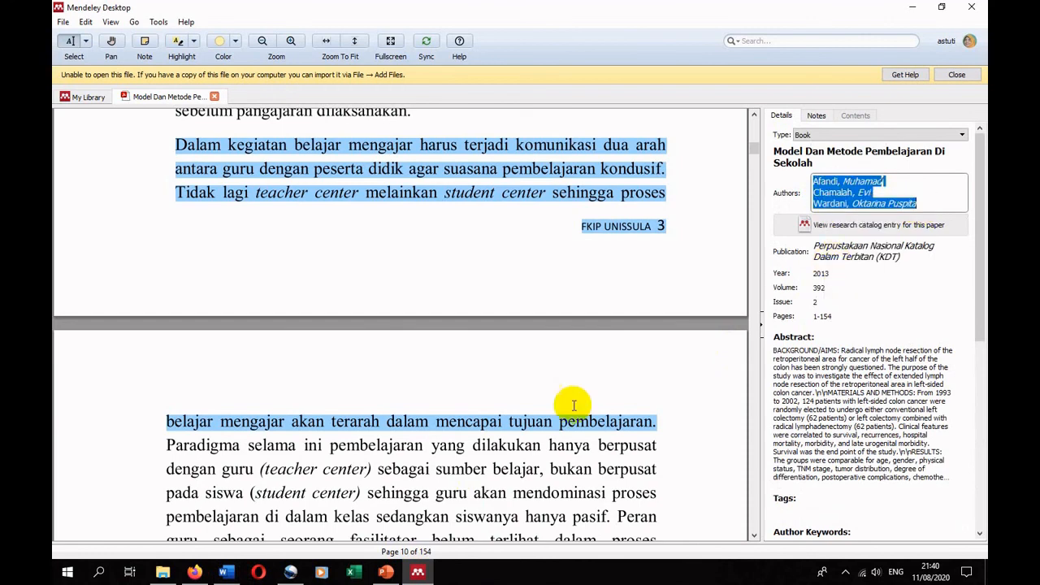
Step: In Word, insert a Mendeley citation for "Model Dan Metode Pembelajaran Di Sekolah" at the end of the second paragraph, searching with the copied author names
click(226, 572)
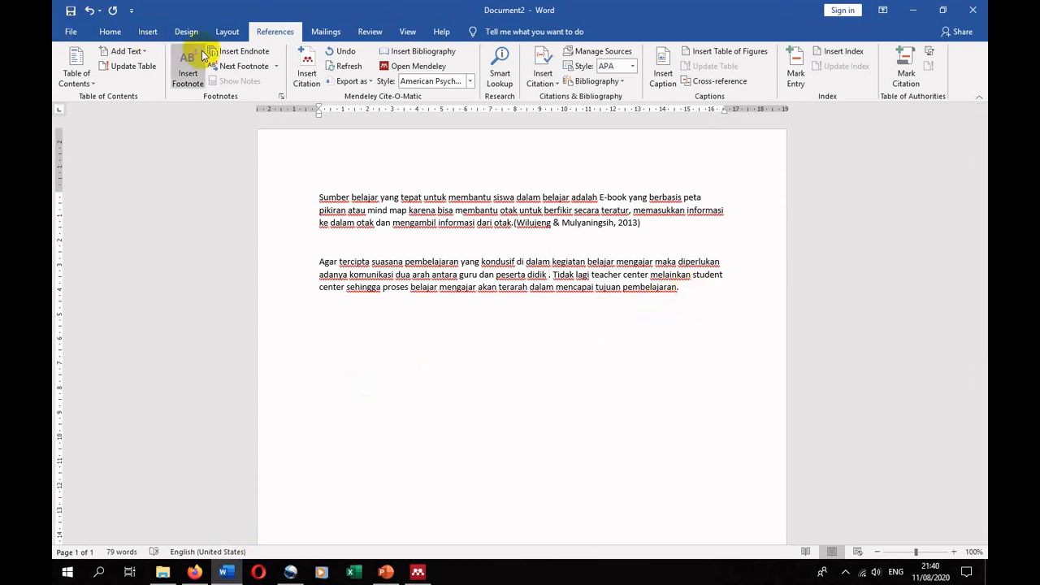
click(302, 75)
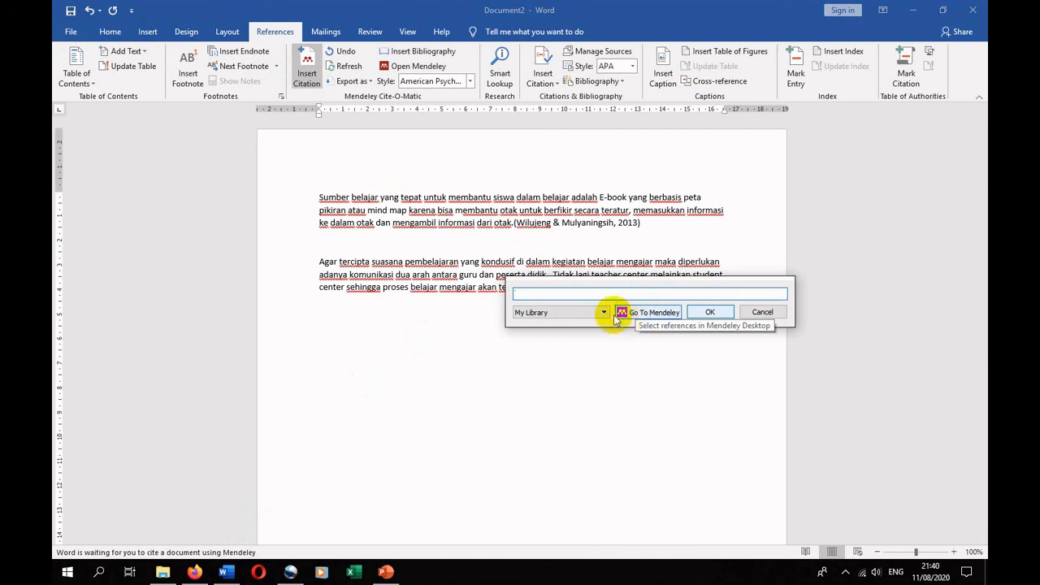
right_click(534, 295)
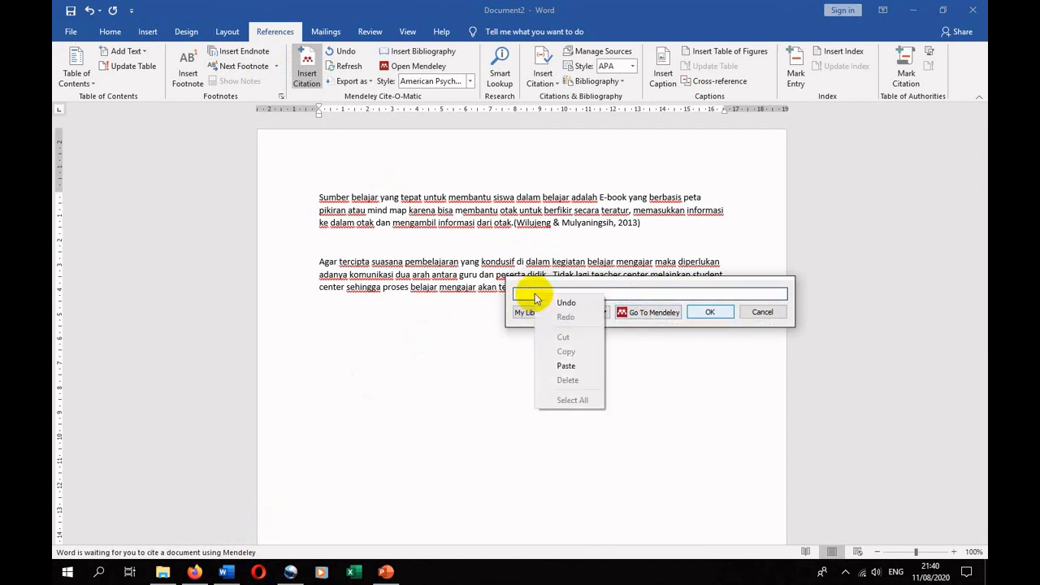
click(566, 365)
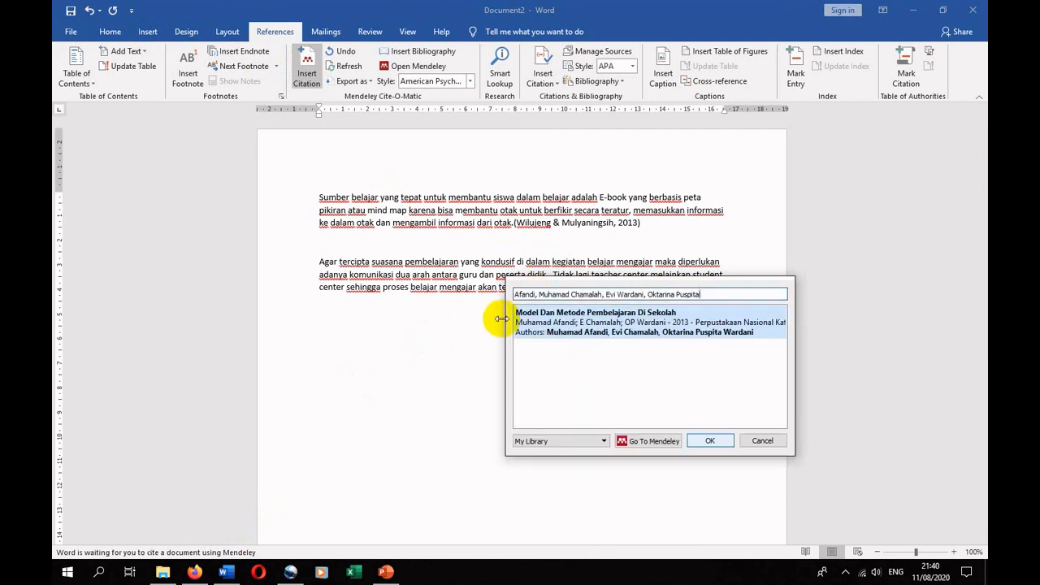
click(648, 442)
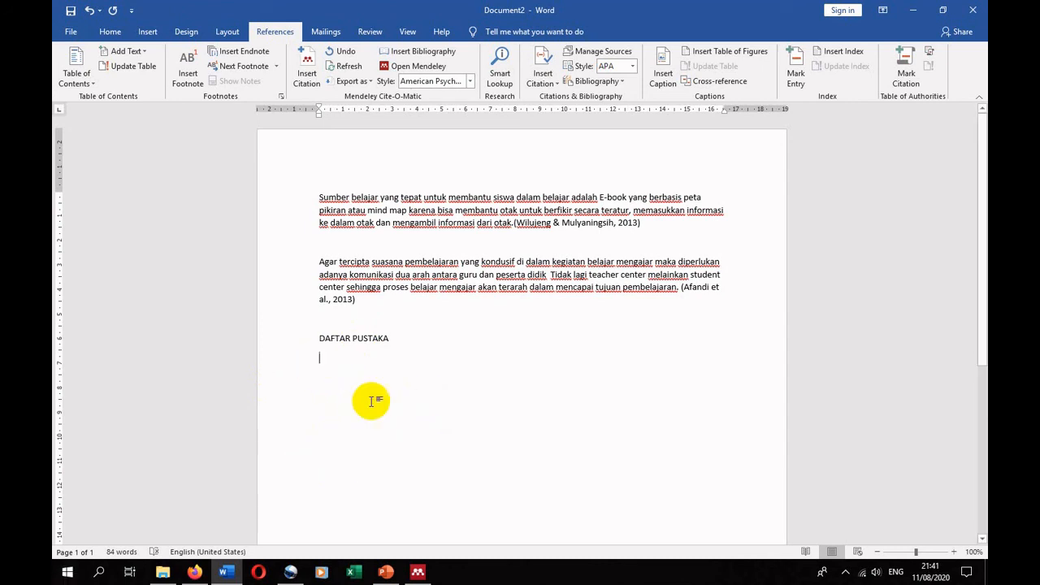
Step: Insert the Mendeley bibliography on the empty line below the "DAFTAR PUSTAKA" heading
click(422, 57)
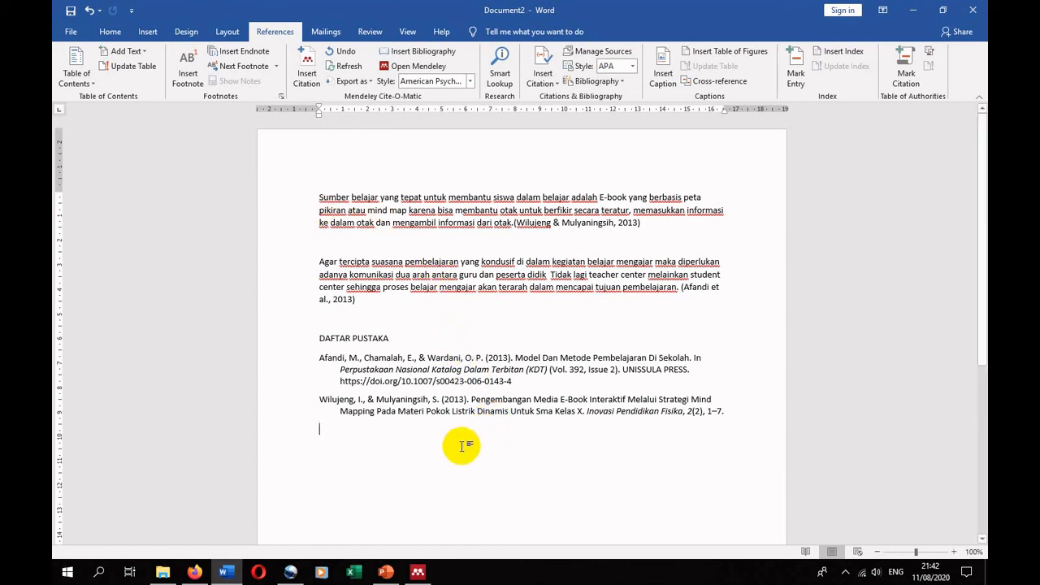
Step: Switch to Mendeley Desktop and close the open book PDF to return to the library's Book folder
click(418, 574)
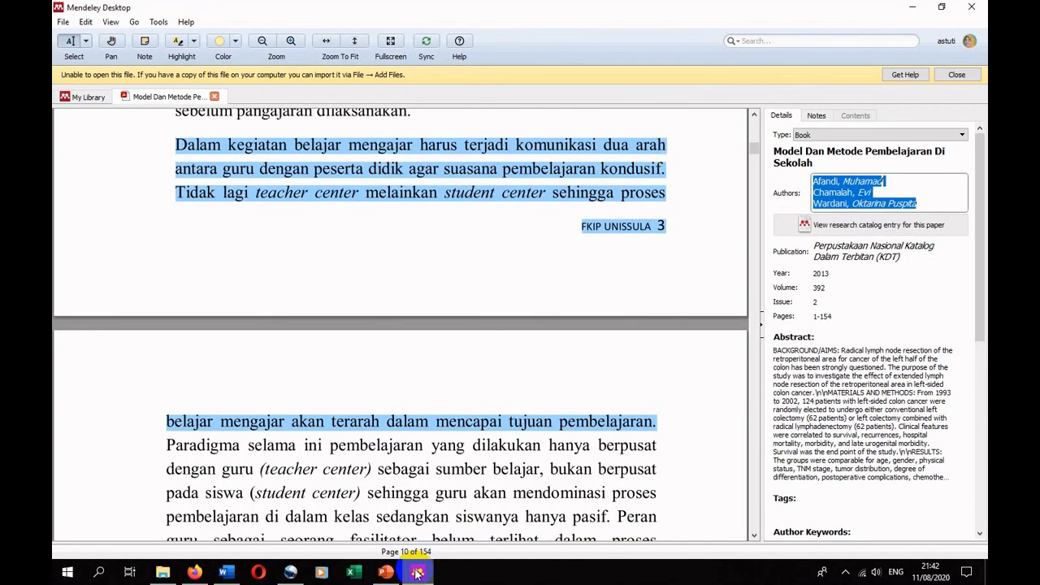
click(214, 97)
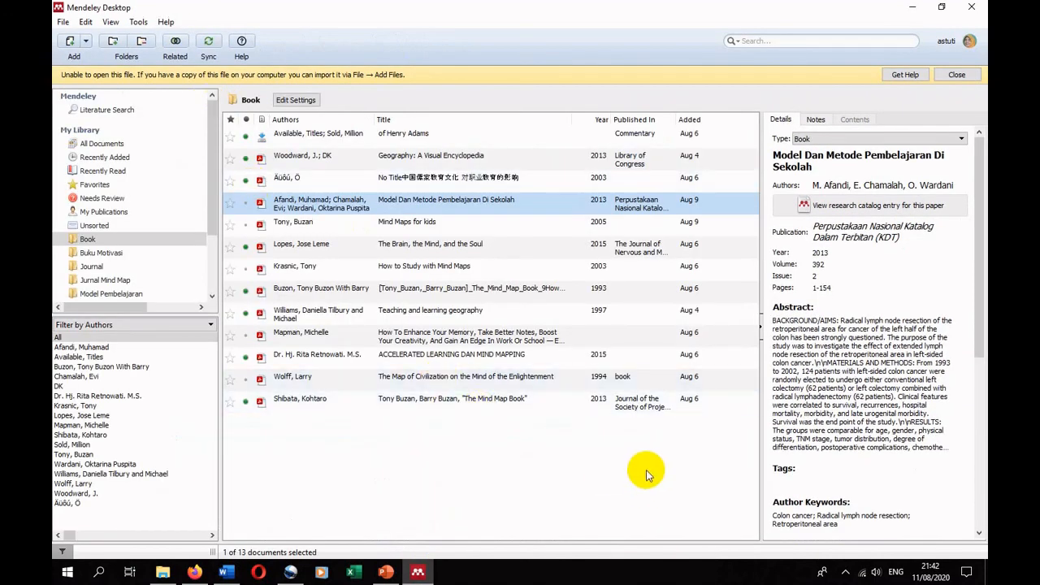